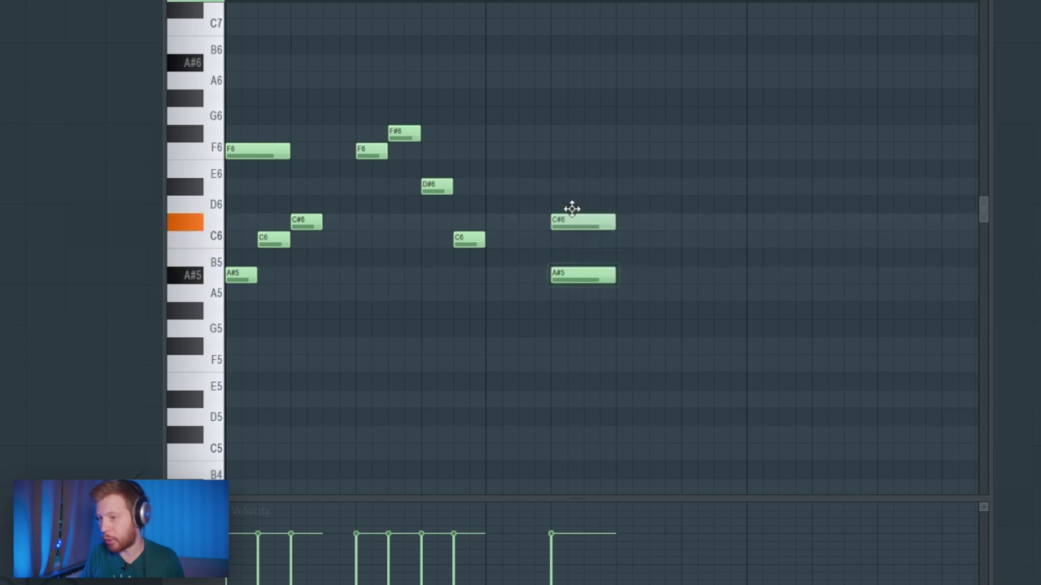
Remove the F6, C#6 and A#5 chord from bar 2, and duplicate the bar 1 melody into bar 2
{"action": "left_click_drag", "start_coordinate": [654, 73], "coordinate": [587, 175]}
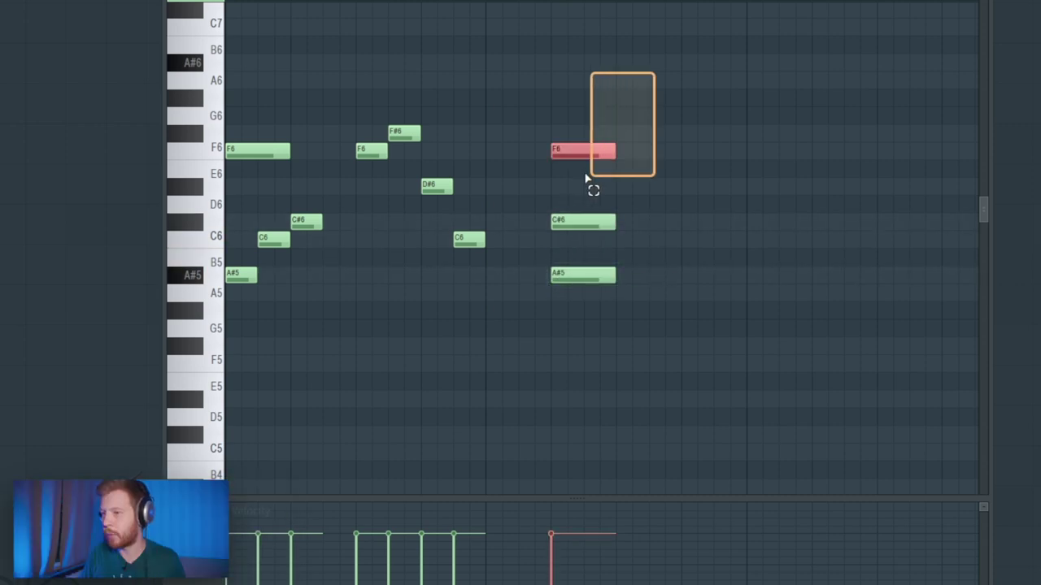
{"action": "key", "text": "space"}
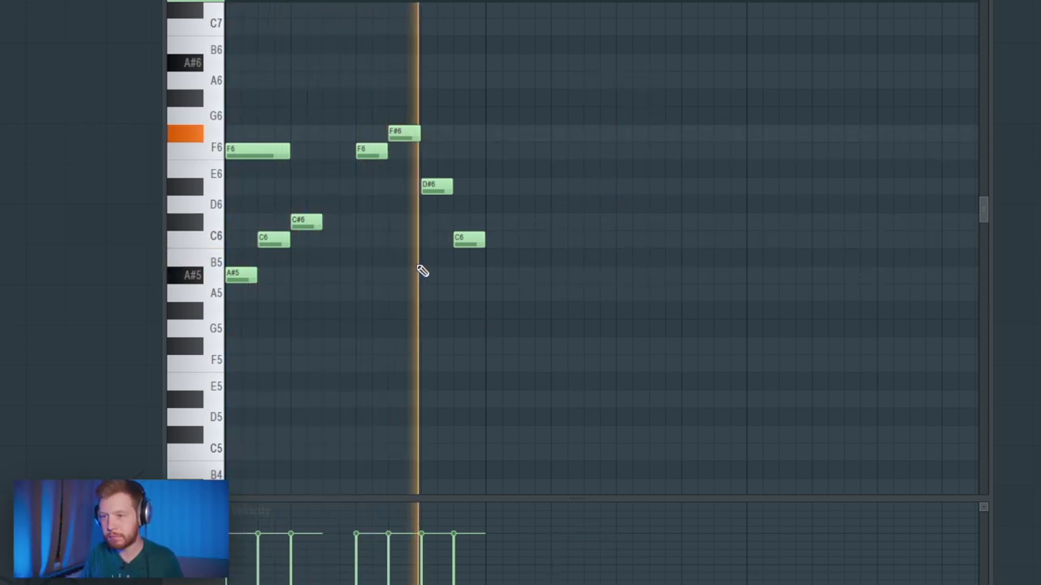
{"action": "key", "text": "space"}
{"action": "key", "text": "ctrl+b"}
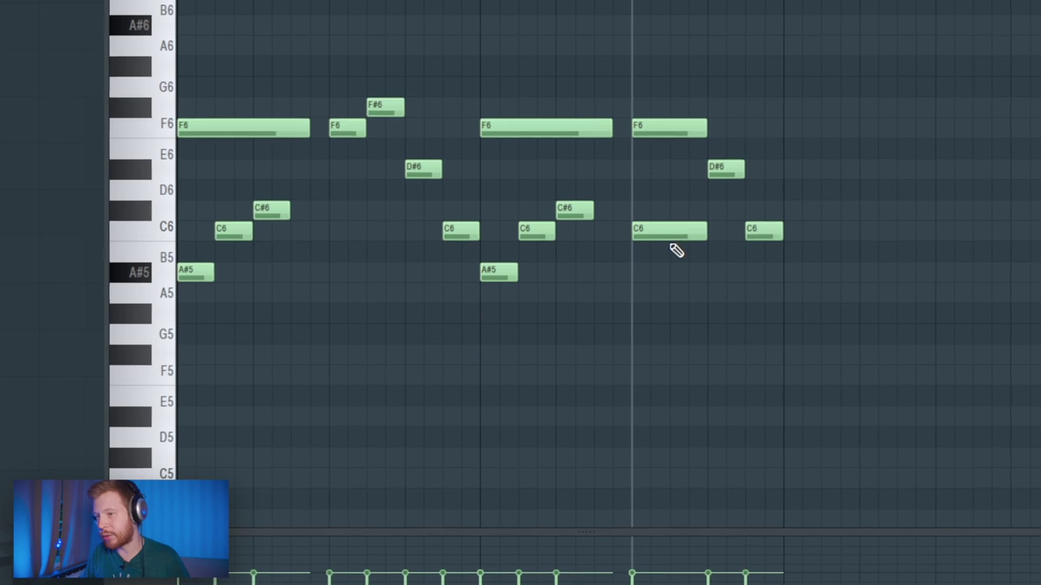
Play back the two-bar melody and add one long A#4 bass note under each of bars 1 and 2
{"action": "key", "text": "space"}
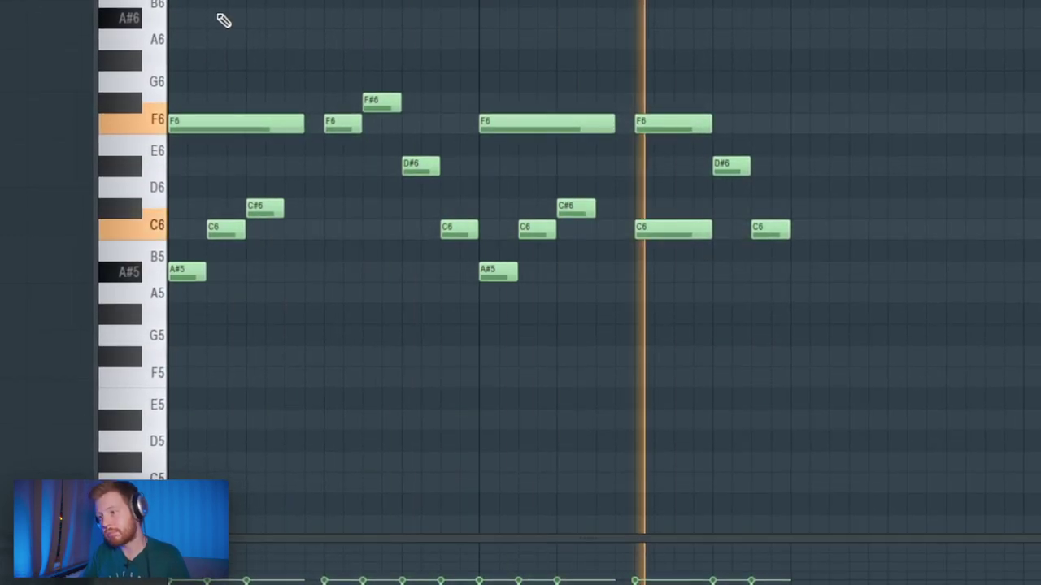
{"action": "key", "text": "space"}
{"action": "scroll", "coordinate": [248, 415], "scroll_direction": "down", "scroll_amount": 5}
{"action": "left_click", "coordinate": [173, 358]}
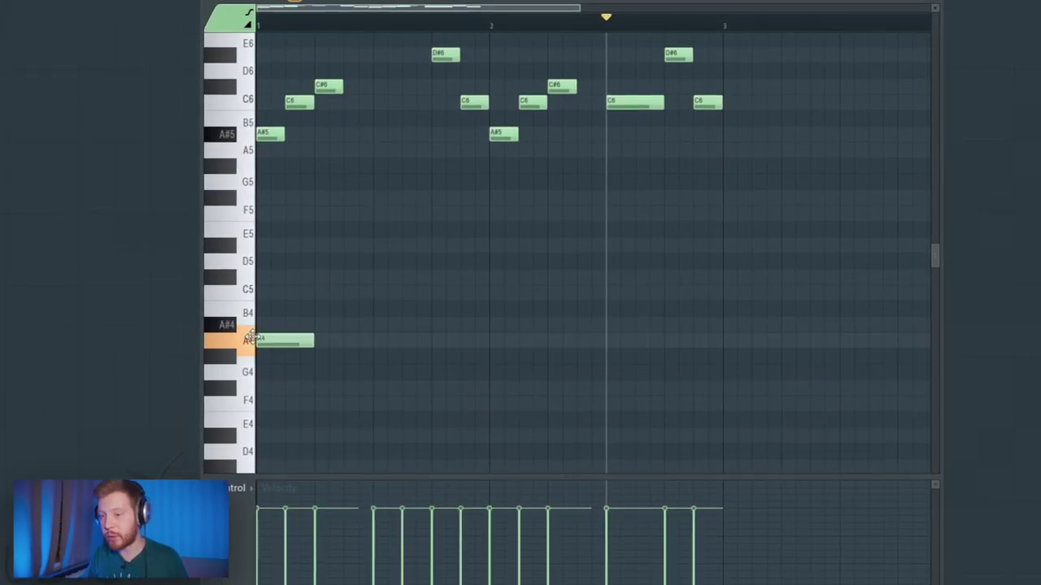
{"action": "left_click_drag", "start_coordinate": [306, 327], "coordinate": [474, 327]}
{"action": "key", "text": "space"}
{"action": "left_click", "coordinate": [496, 325]}
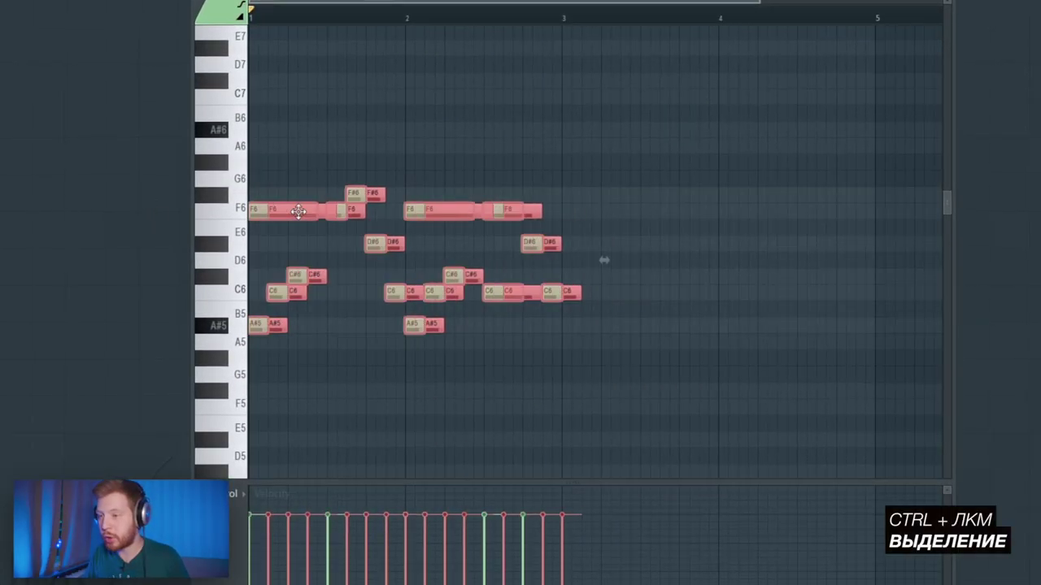
Duplicate the two-bar melody into bars 3 and 4 and add a long F#4 bass note under each of them
{"action": "key", "text": "ctrl+b"}
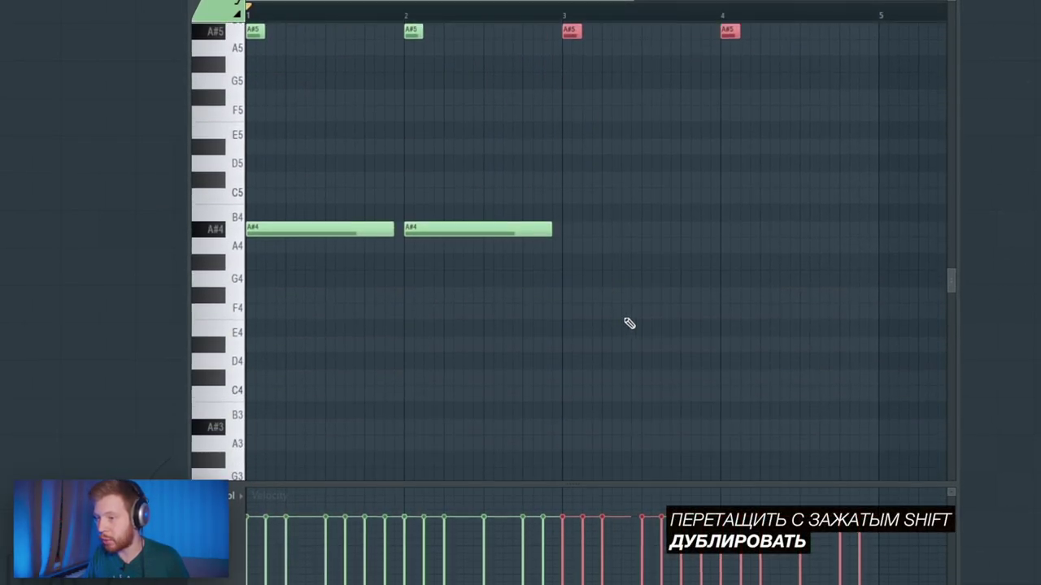
{"action": "left_click_drag", "start_coordinate": [410, 227], "coordinate": [568, 244]}
{"action": "mouse_move", "coordinate": [408, 224]}
{"action": "left_mouse_down"}
{"action": "mouse_move", "coordinate": [474, 209]}
{"action": "mouse_move", "coordinate": [607, 276]}
{"action": "mouse_move", "coordinate": [566, 287]}
{"action": "left_mouse_up"}
{"action": "right_click", "coordinate": [590, 245]}
{"action": "mouse_move", "coordinate": [735, 286]}
{"action": "left_mouse_down"}
{"action": "mouse_move", "coordinate": [760, 305]}
{"action": "mouse_move", "coordinate": [870, 317]}
{"action": "left_mouse_up"}
{"action": "left_click_drag", "start_coordinate": [754, 300], "coordinate": [867, 312]}
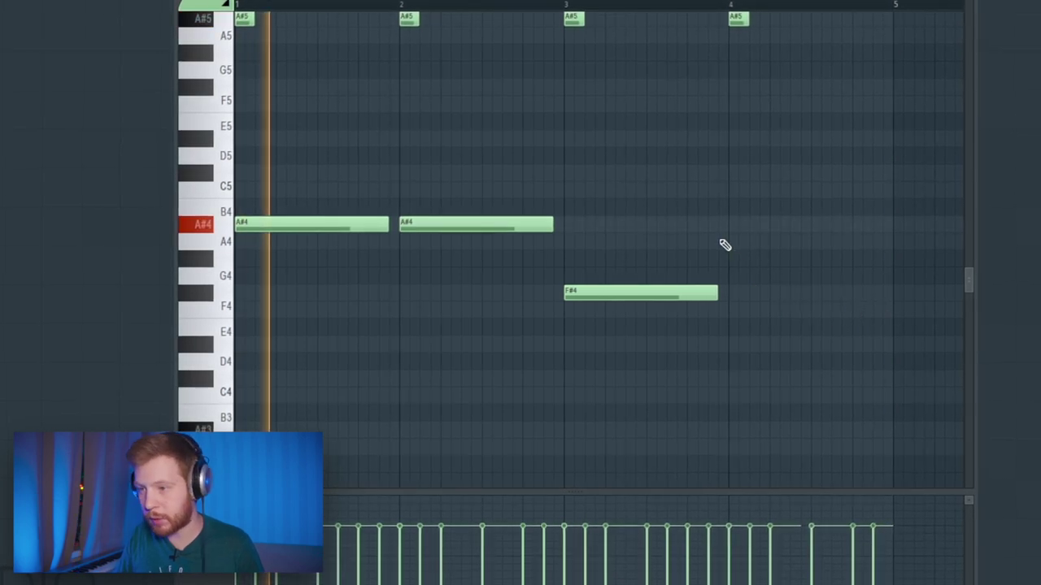
{"action": "scroll", "coordinate": [729, 244], "scroll_direction": "up", "scroll_amount": 3}
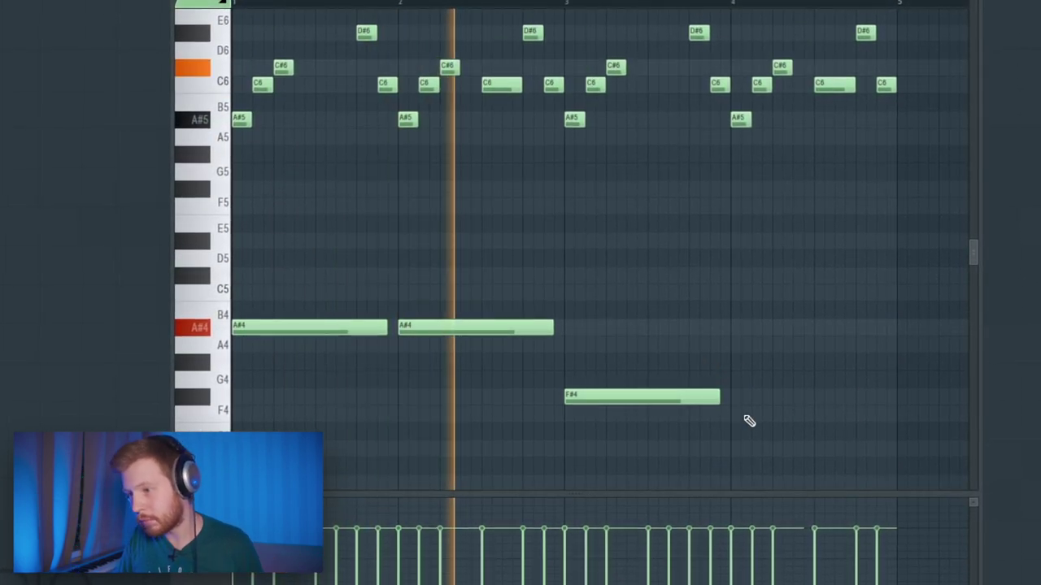
{"action": "left_click", "coordinate": [735, 396]}
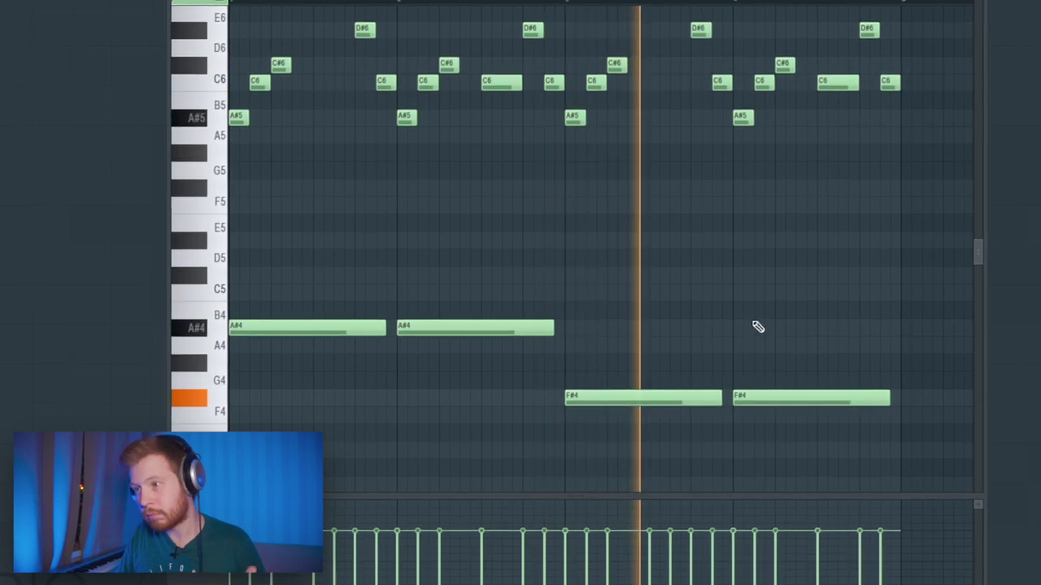
{"action": "key", "text": "space"}
Lower the opening A#5 melody notes of bars 3 and 4 to F#5
{"action": "key", "text": "shift+Down"}
{"action": "key", "text": "shift+Down"}
{"action": "key", "text": "shift+Down"}
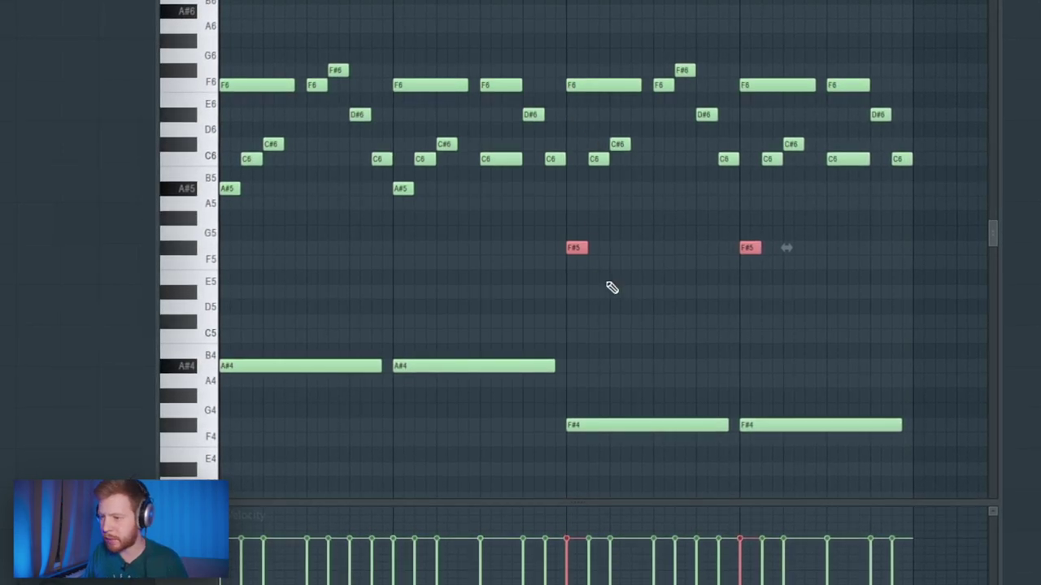
Compare the notes that start bar 3 by selecting them one after another and playing the bar
{"action": "left_click_drag", "start_coordinate": [636, 212], "coordinate": [587, 390]}
{"action": "left_click_drag", "start_coordinate": [666, 317], "coordinate": [600, 447]}
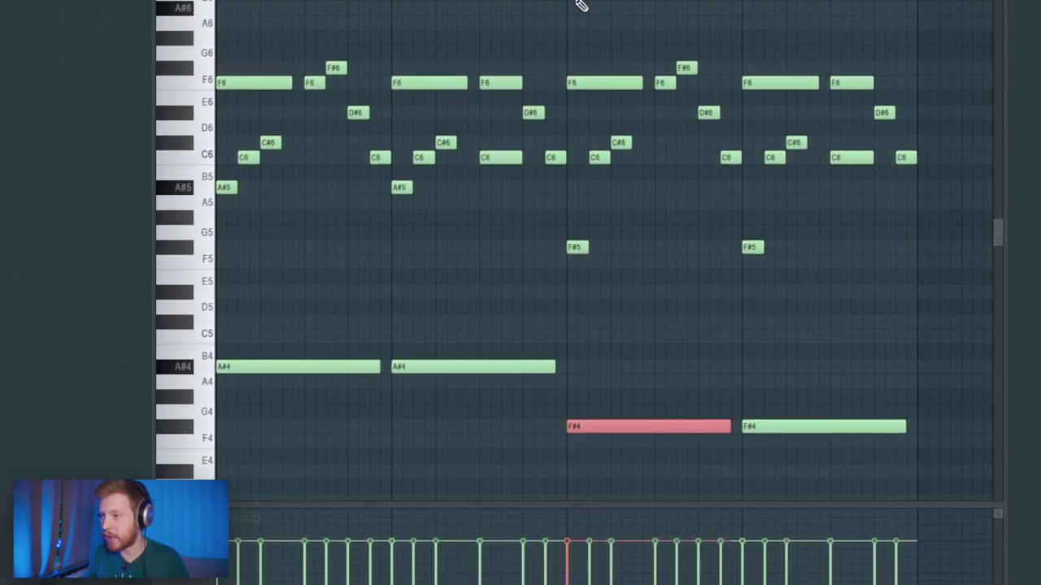
{"action": "key", "text": "space"}
{"action": "key", "text": "space"}
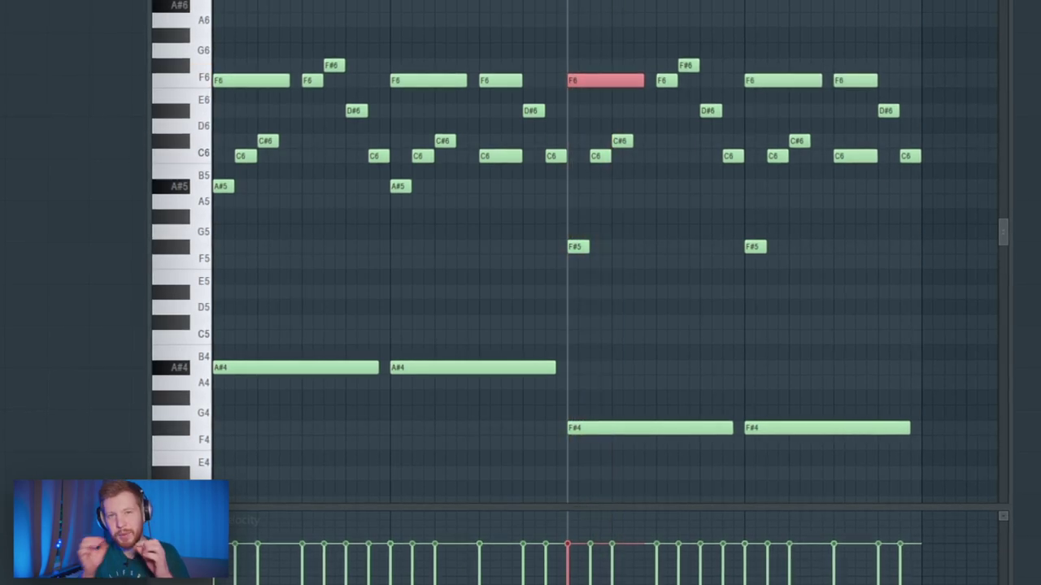
Try lowering the opening F#5 note of bar 3 to F5 and play it back
{"action": "key", "text": "space"}
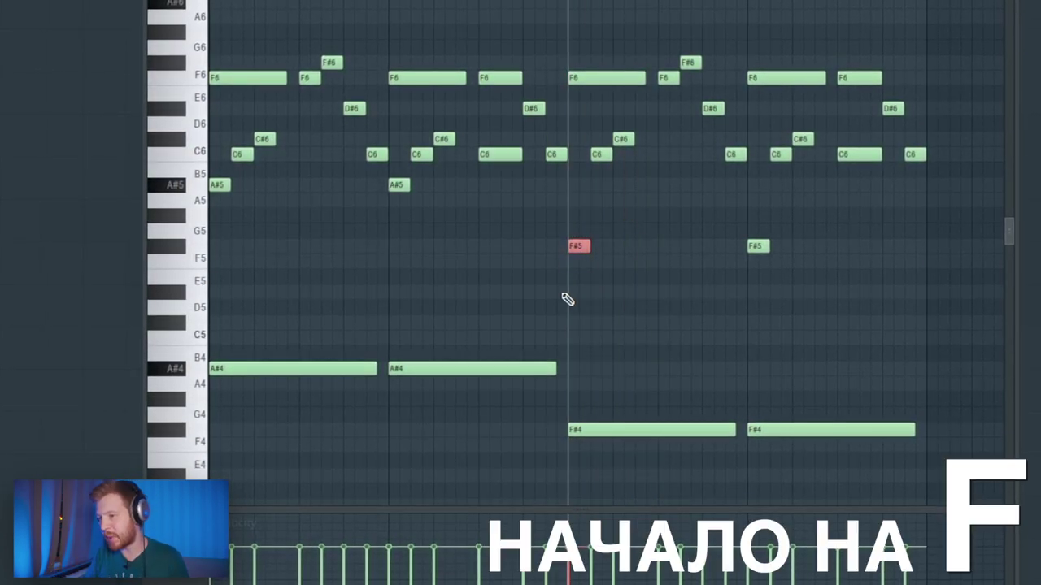
{"action": "key", "text": "shift+Down"}
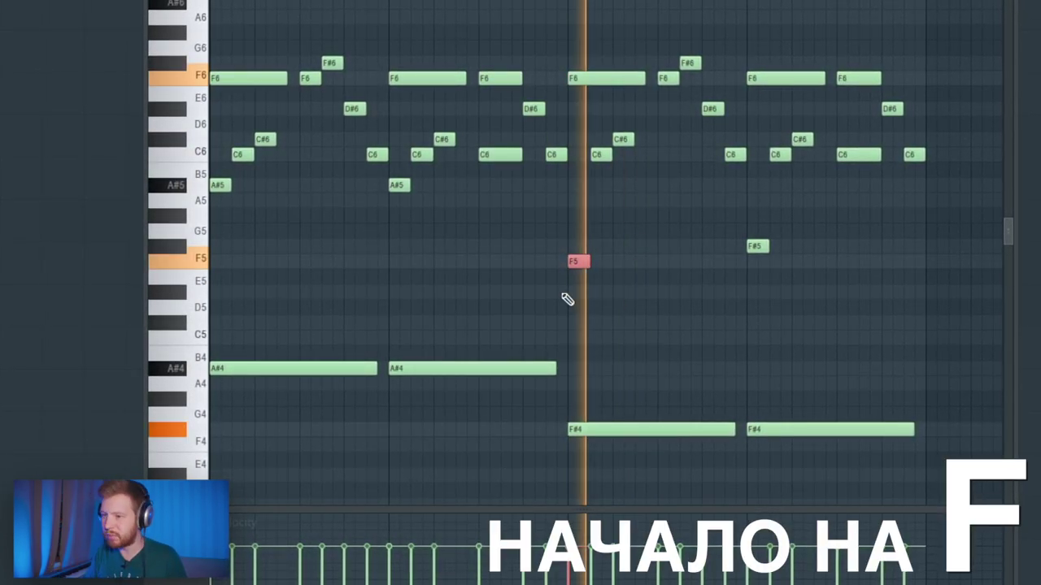
{"action": "key", "text": "space"}
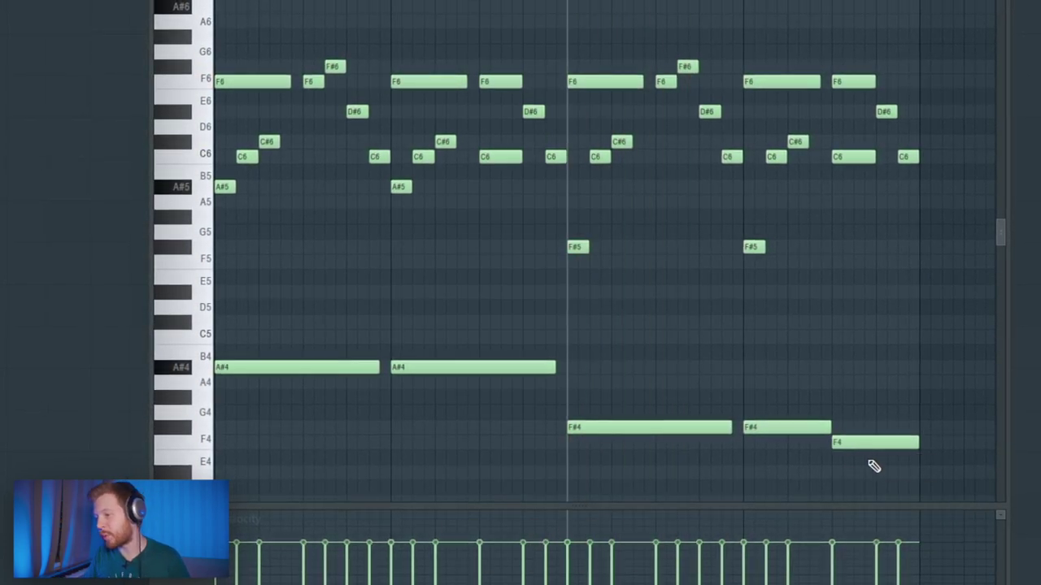
Play back the ending and move the A5 note at the end of bar 4 down to F5
{"action": "key", "text": "space"}
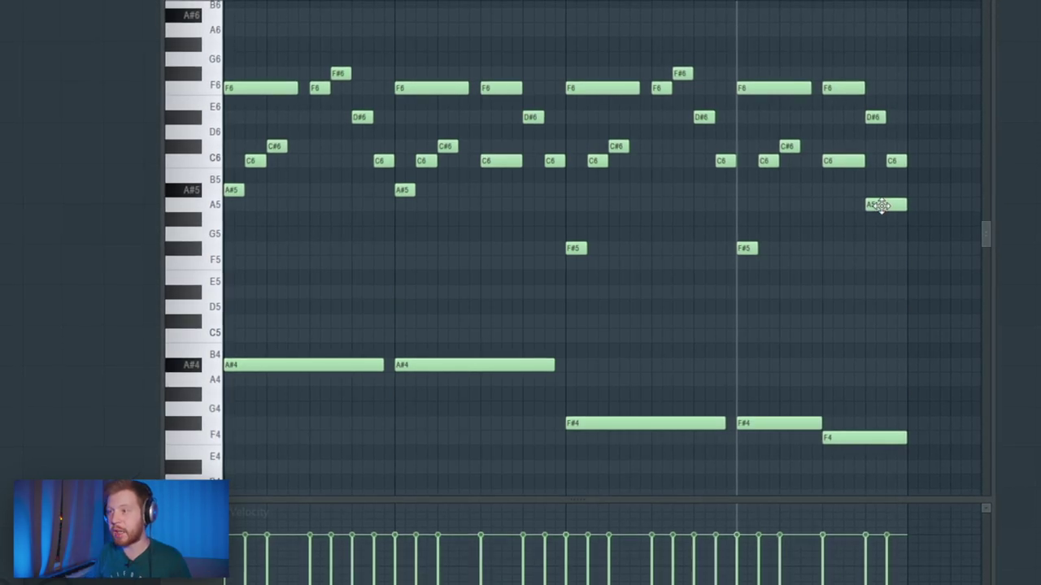
{"action": "left_click_drag", "start_coordinate": [878, 206], "coordinate": [880, 260]}
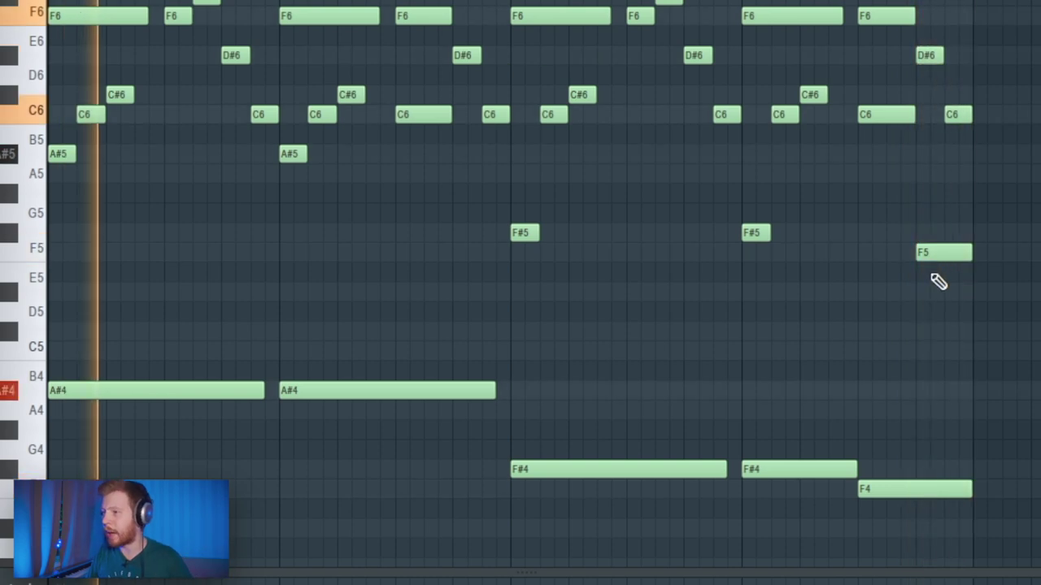
Copy the whole four-bar bass line one octave lower and play back the result
{"action": "scroll", "coordinate": [543, 262], "scroll_direction": "down", "scroll_amount": 3}
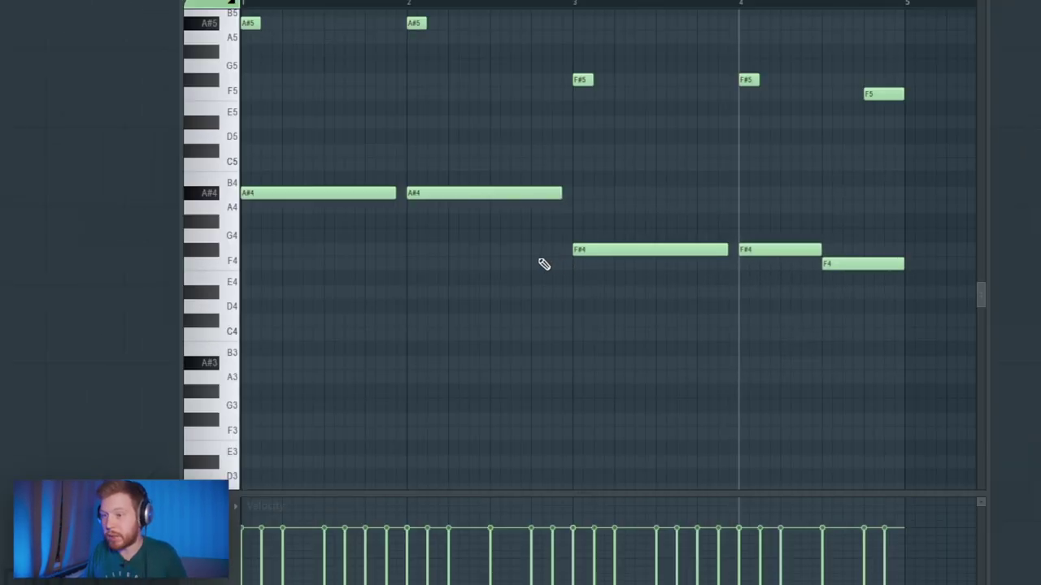
{"action": "left_click_drag", "start_coordinate": [272, 159], "coordinate": [777, 325]}
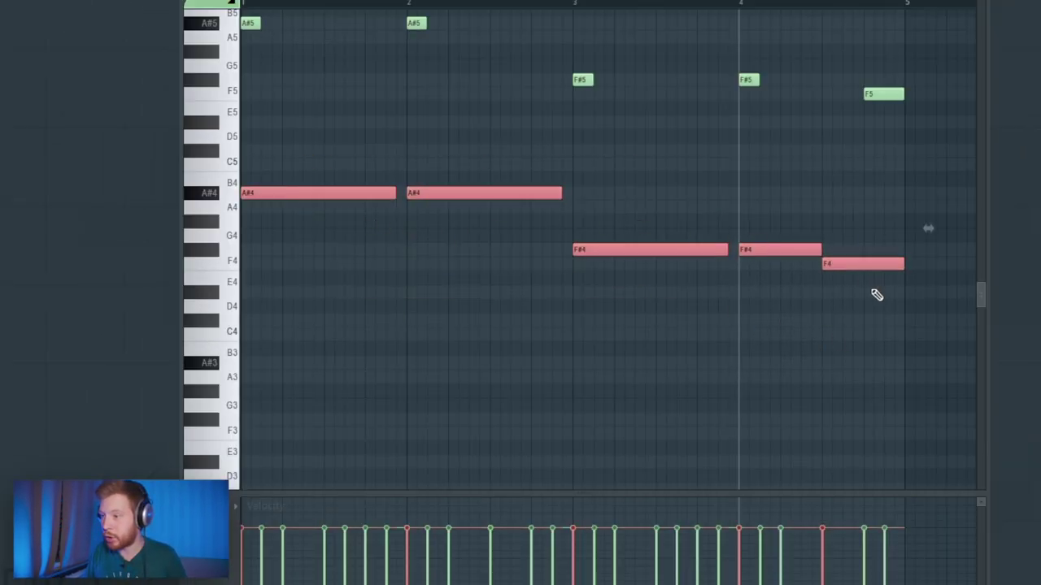
{"action": "key", "text": "ctrl+c"}
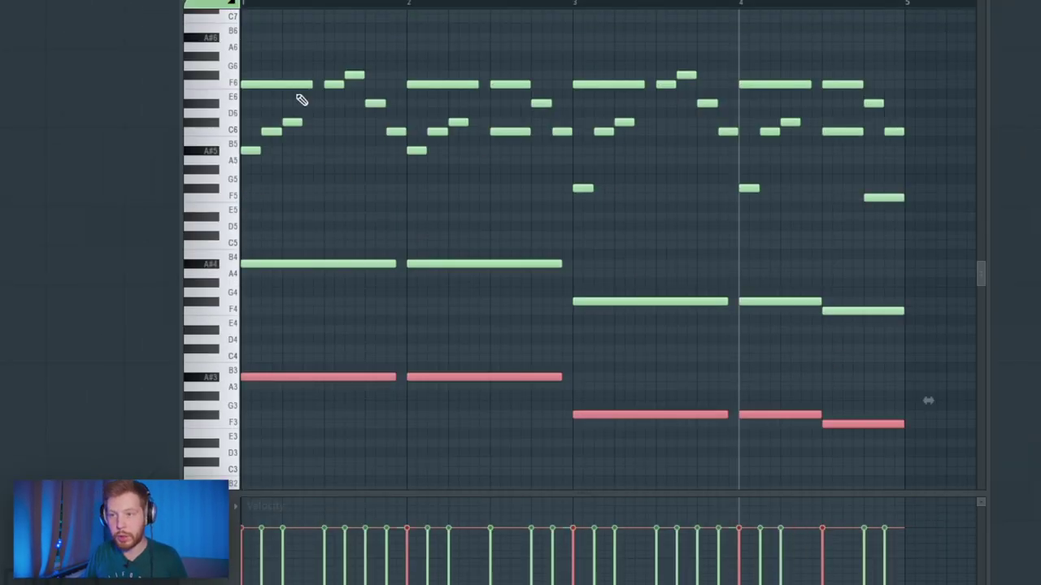
{"action": "key", "text": "space"}
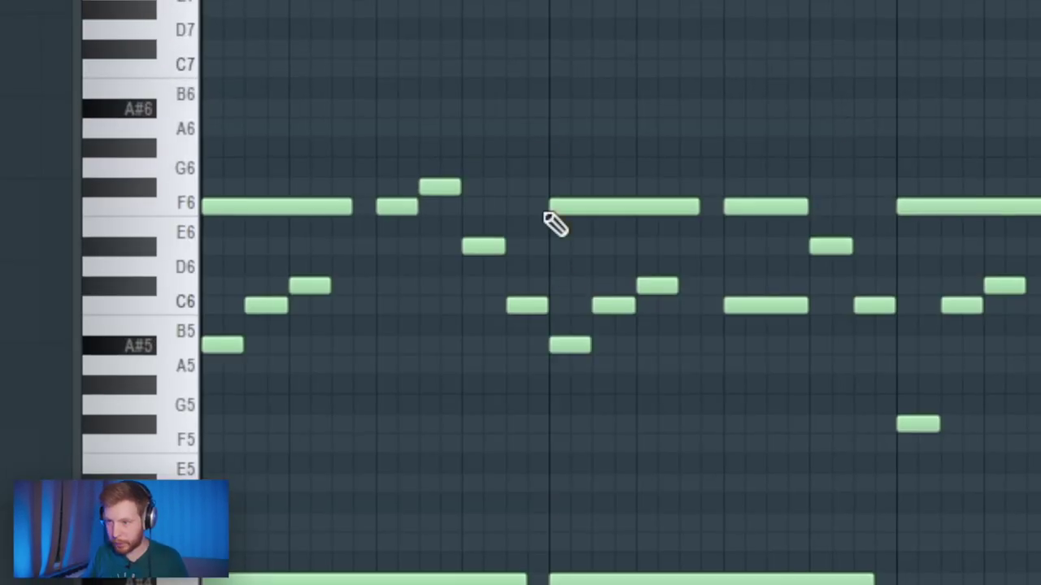
Lengthen the C#6, A#5 and F6 melody notes in bar 1 and the A#5 note in bar 2 so they sustain longer
{"action": "left_click_drag", "start_coordinate": [401, 99], "coordinate": [246, 258]}
{"action": "right_click", "coordinate": [344, 237]}
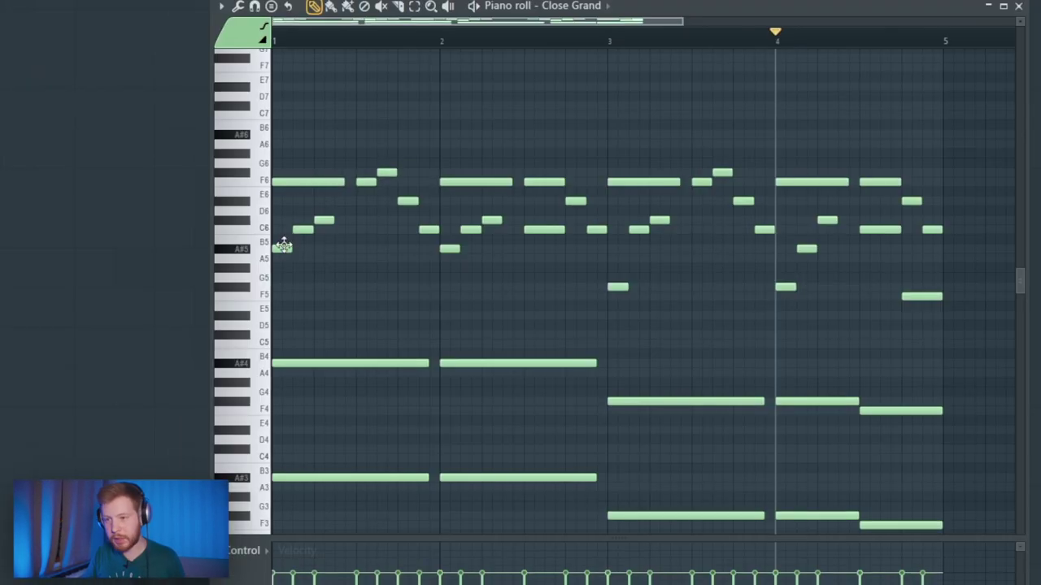
{"action": "left_click_drag", "start_coordinate": [329, 220], "coordinate": [394, 219]}
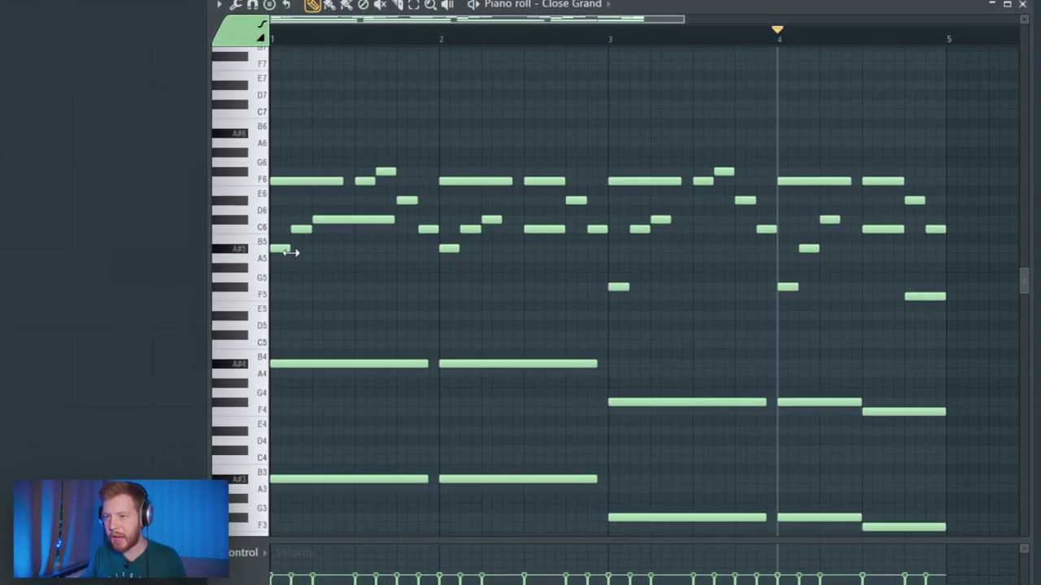
{"action": "left_click_drag", "start_coordinate": [290, 249], "coordinate": [311, 250]}
{"action": "left_click_drag", "start_coordinate": [342, 180], "coordinate": [435, 181]}
{"action": "left_click_drag", "start_coordinate": [449, 247], "coordinate": [486, 253]}
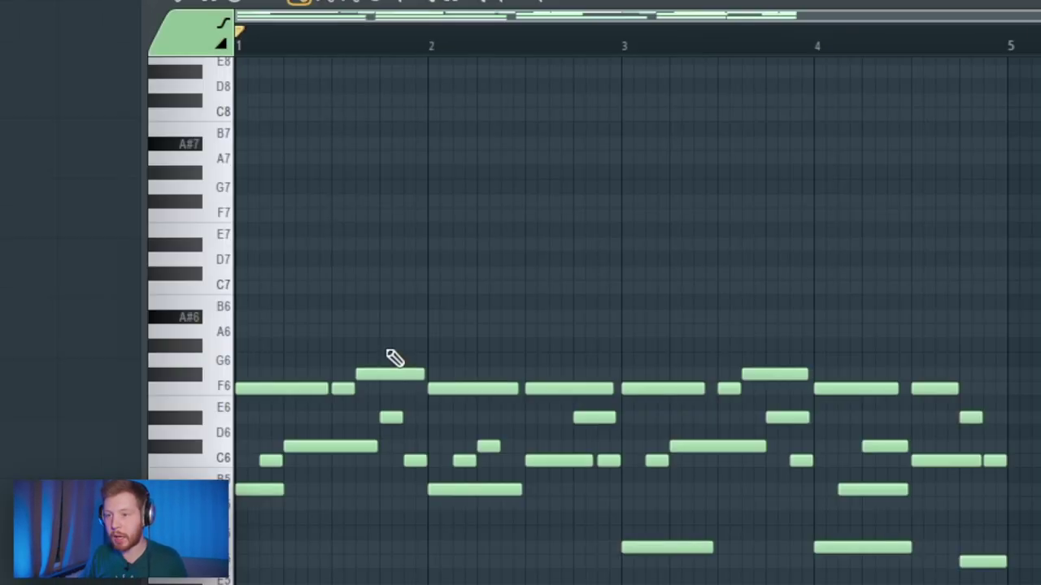
Start a high counter-melody in bar 1 with a longer A#7 note followed by short C#8, C8 and A#7 notes
{"action": "mouse_move", "coordinate": [394, 361]}
{"action": "left_mouse_down"}
{"action": "mouse_move", "coordinate": [226, 325]}
{"action": "mouse_move", "coordinate": [150, 138]}
{"action": "left_mouse_up"}
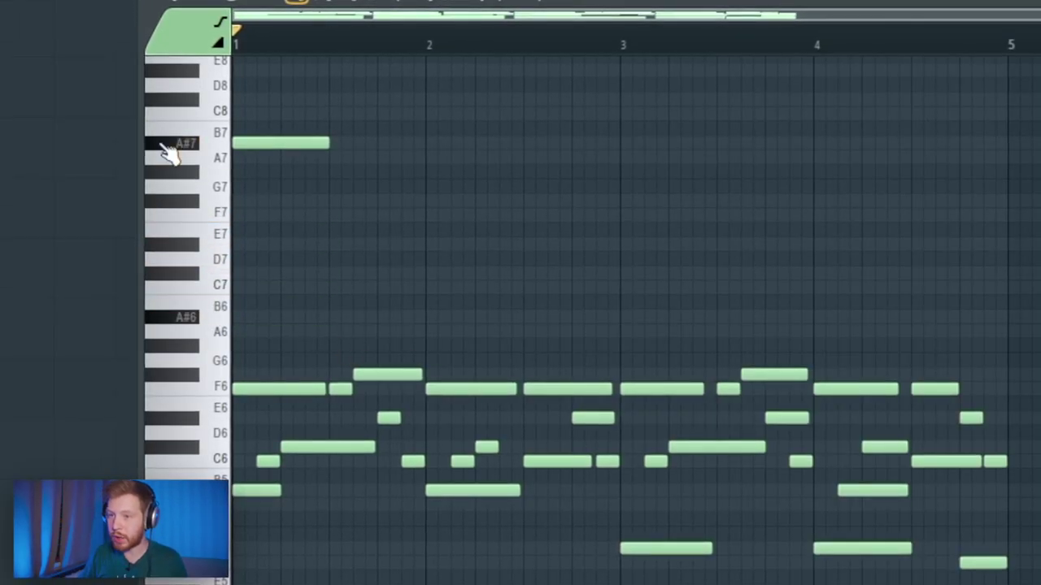
{"action": "scroll", "coordinate": [307, 42], "scroll_direction": "up", "scroll_amount": 3}
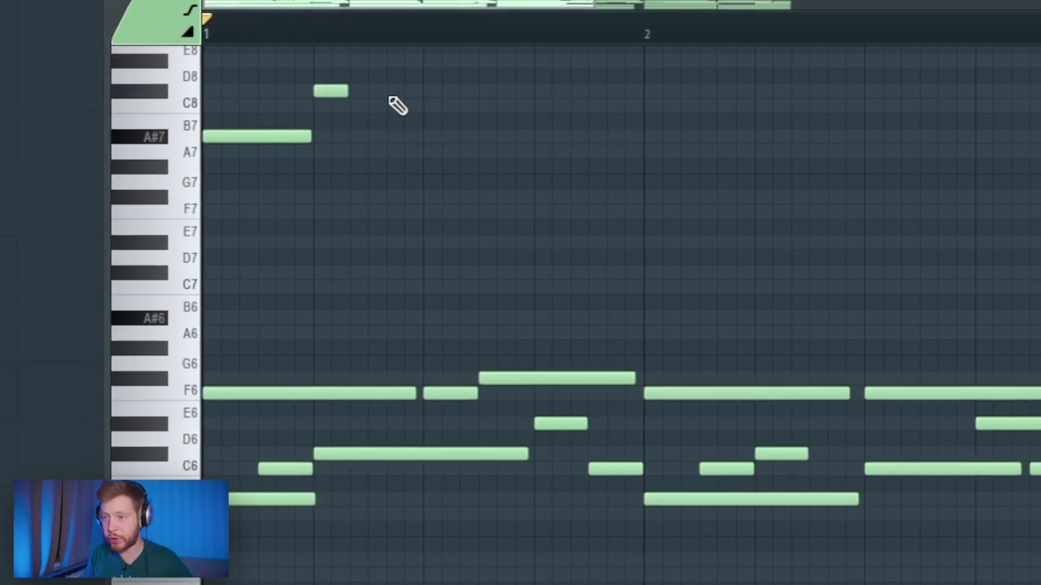
{"action": "key", "text": "space"}
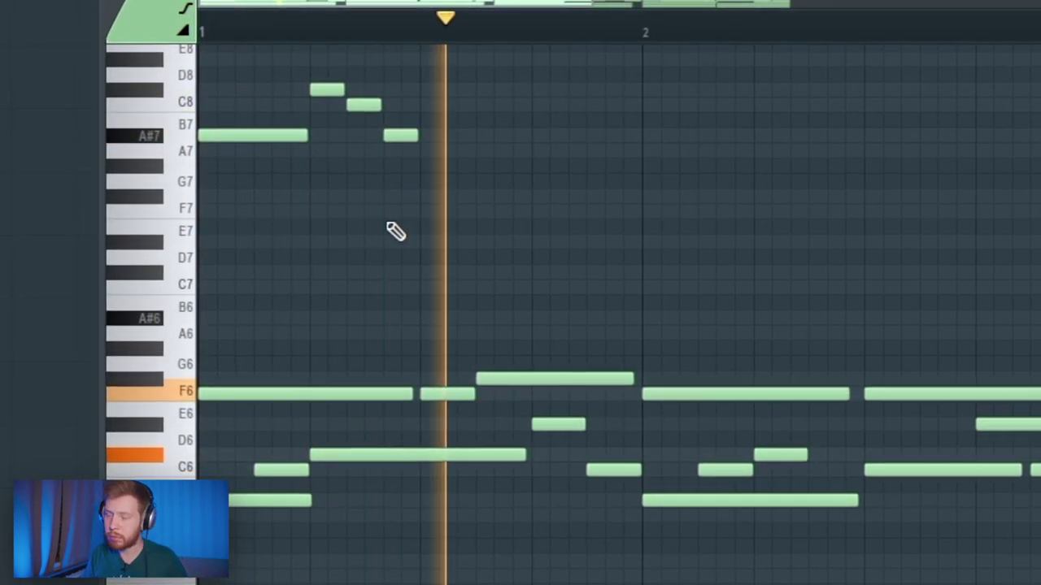
Complete the bar 1 counter-melody with an F7 note on beat 3 and a C#8 note on beat 4, checking it by playback
{"action": "key", "text": "space"}
{"action": "left_click", "coordinate": [477, 211]}
{"action": "key", "text": "space"}
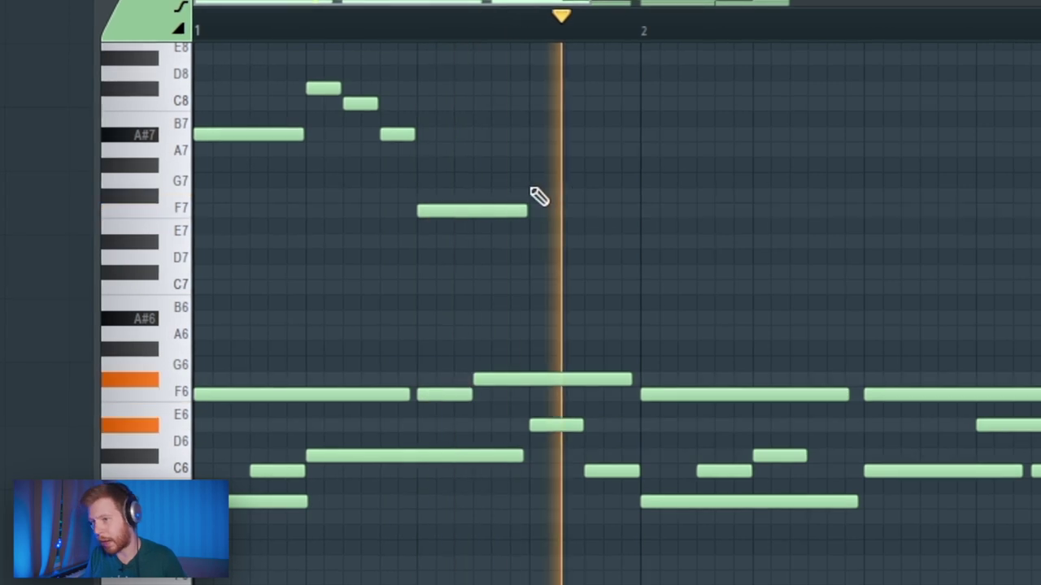
{"action": "key", "text": "space"}
{"action": "left_click_drag", "start_coordinate": [560, 132], "coordinate": [565, 84]}
{"action": "key", "text": "space"}
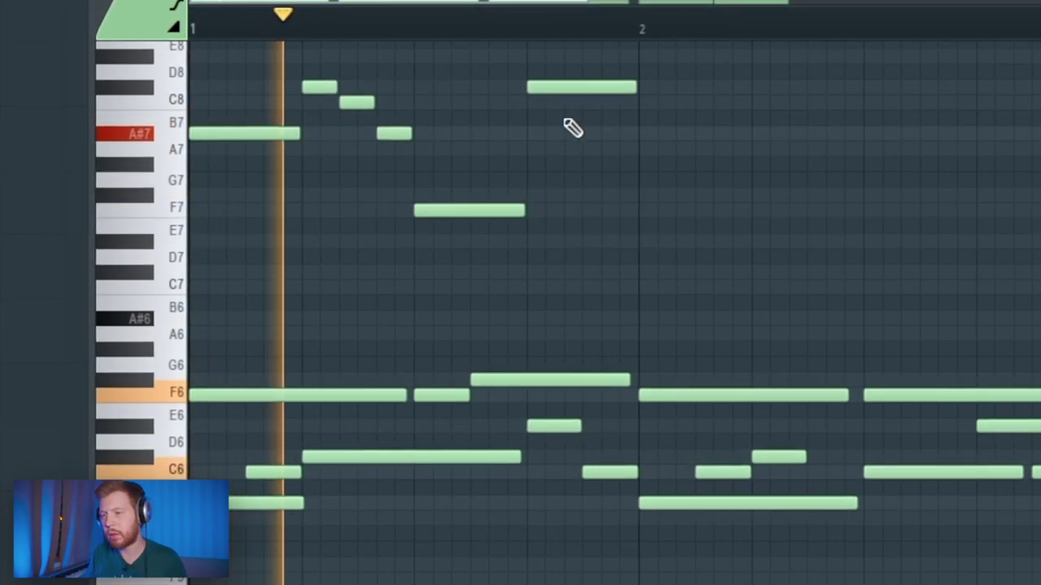
Duplicate the bar 1 counter-melody into bar 2
{"action": "left_click_drag", "start_coordinate": [719, 266], "coordinate": [236, 92]}
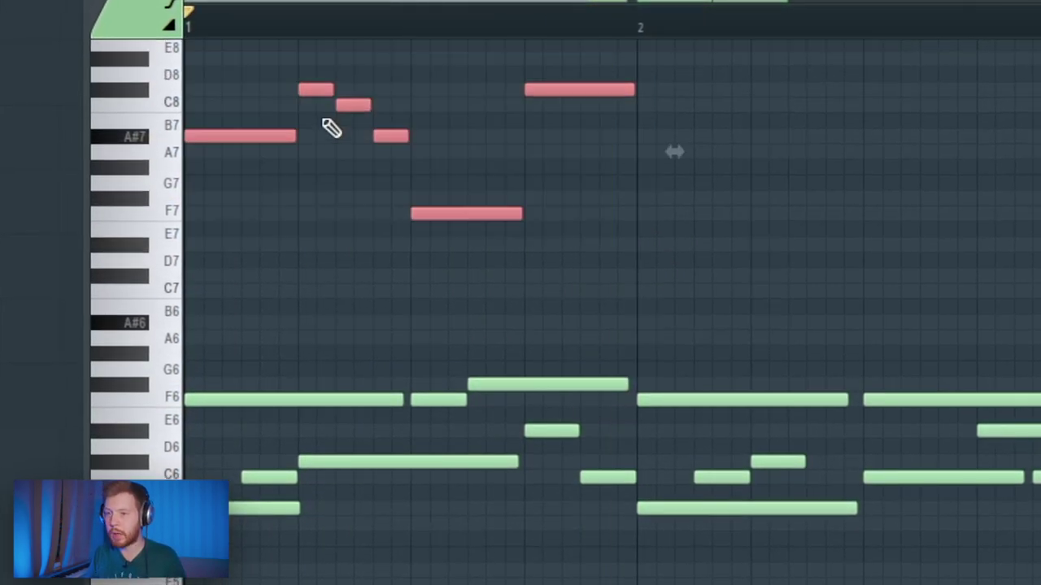
{"action": "left_click_drag", "start_coordinate": [195, 139], "coordinate": [653, 179], "text": "shift"}
{"action": "left_click", "coordinate": [759, 226]}
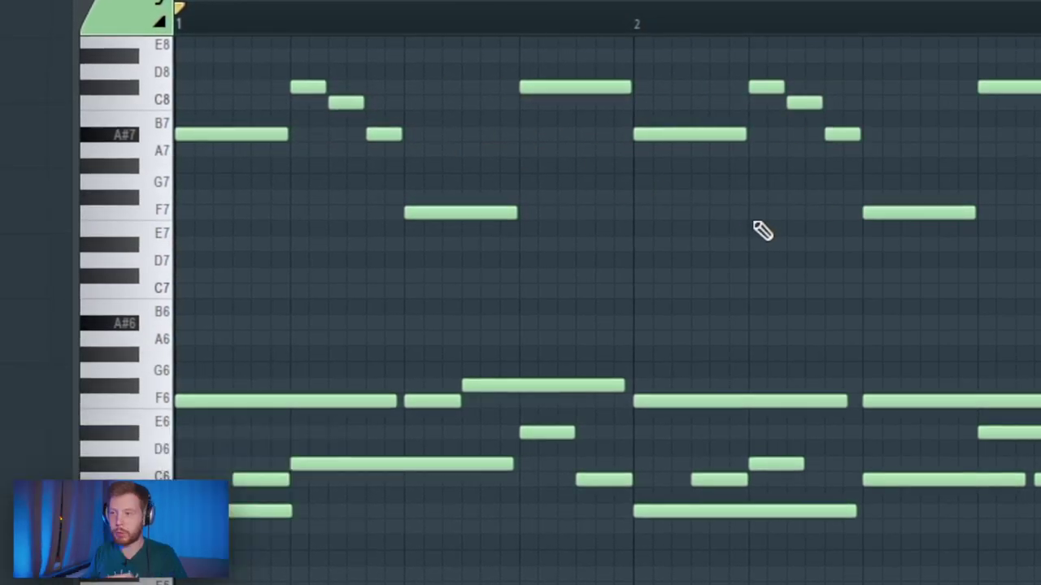
Vary the bar 2 counter-melody by shifting F7 to beat 4 and repeating the short C#8, C8, A#7 run on beat 3
{"action": "left_click_drag", "start_coordinate": [905, 208], "coordinate": [998, 213]}
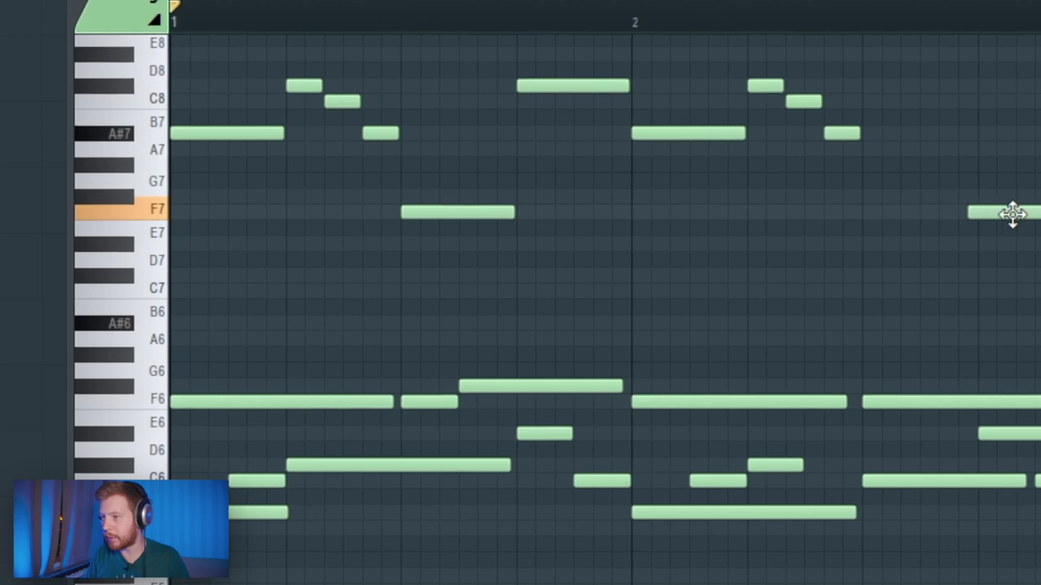
{"action": "left_click_drag", "start_coordinate": [918, 187], "coordinate": [897, 109], "text": "ctrl"}
{"action": "key", "text": "space"}
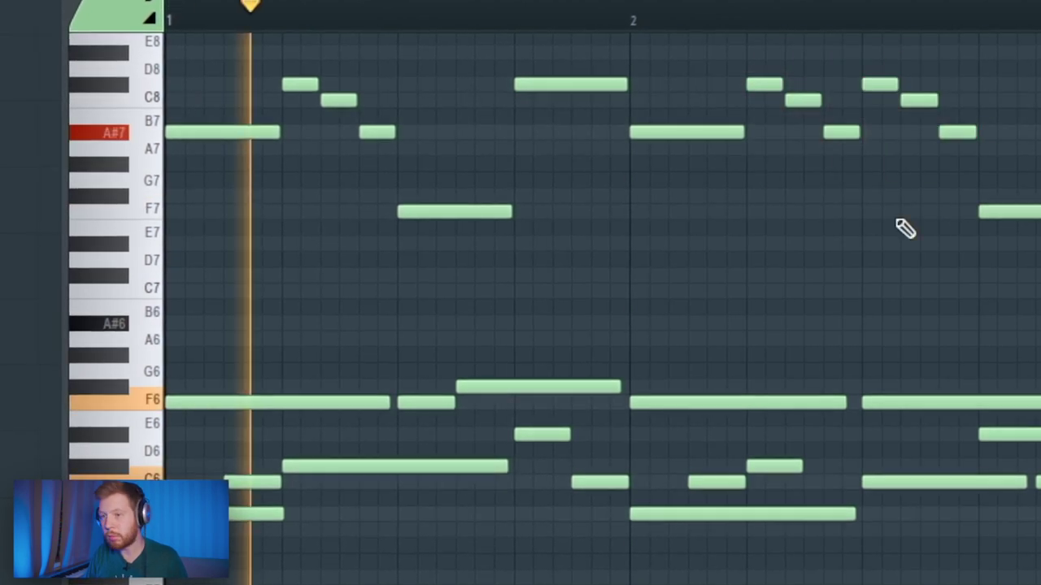
Duplicate the two-bar high counter-melody from bars 1 and 2 into bars 3 and 4
{"action": "left_click_drag", "start_coordinate": [1040, 279], "coordinate": [203, 59], "text": "ctrl"}
{"action": "left_click_drag", "start_coordinate": [209, 132], "coordinate": [785, 158], "text": "shift"}
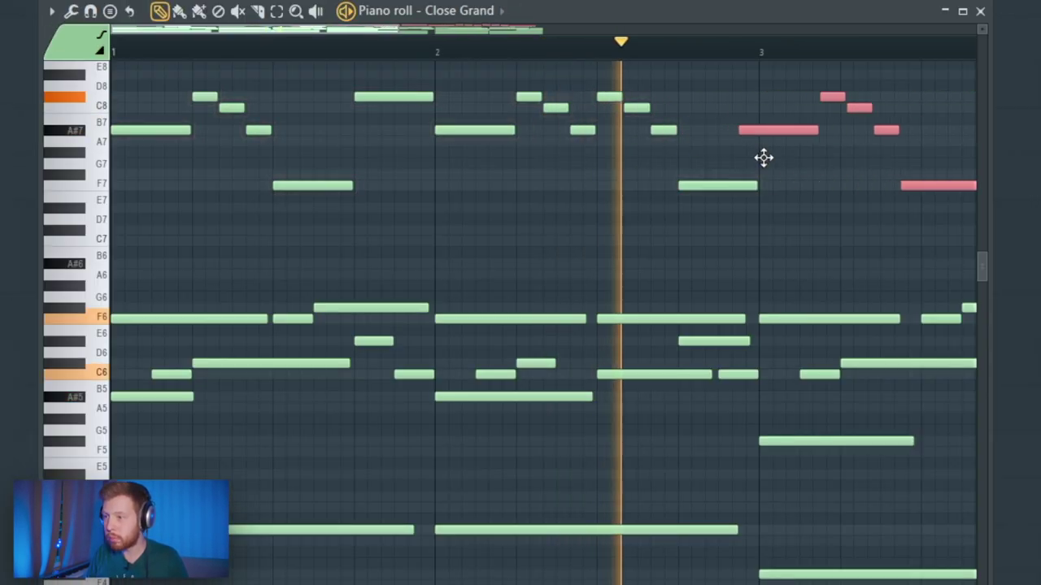
{"action": "scroll", "coordinate": [778, 197], "scroll_direction": "down", "scroll_amount": 4}
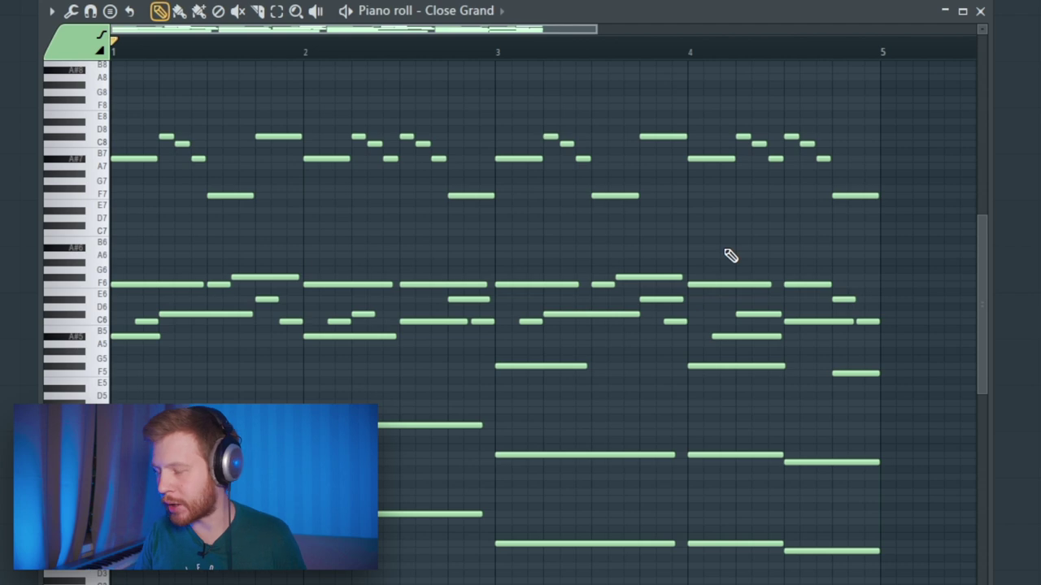
Shorten the upper bass notes in bars 1 to 3 to half a bar and repeat them in the second half of each bar
{"action": "scroll", "coordinate": [186, 271], "scroll_direction": "down", "scroll_amount": 2}
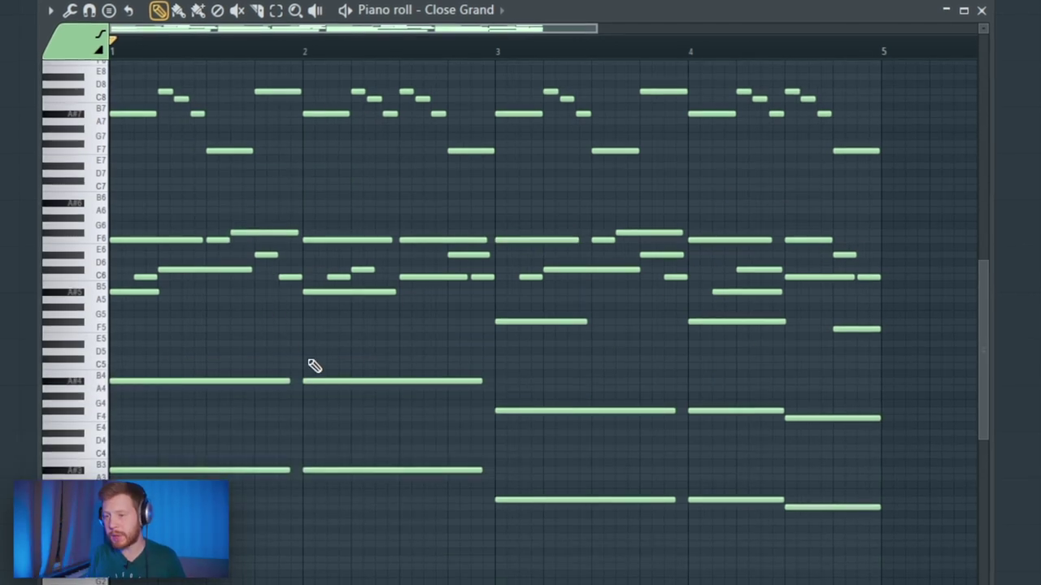
{"action": "left_click_drag", "start_coordinate": [248, 361], "coordinate": [642, 445]}
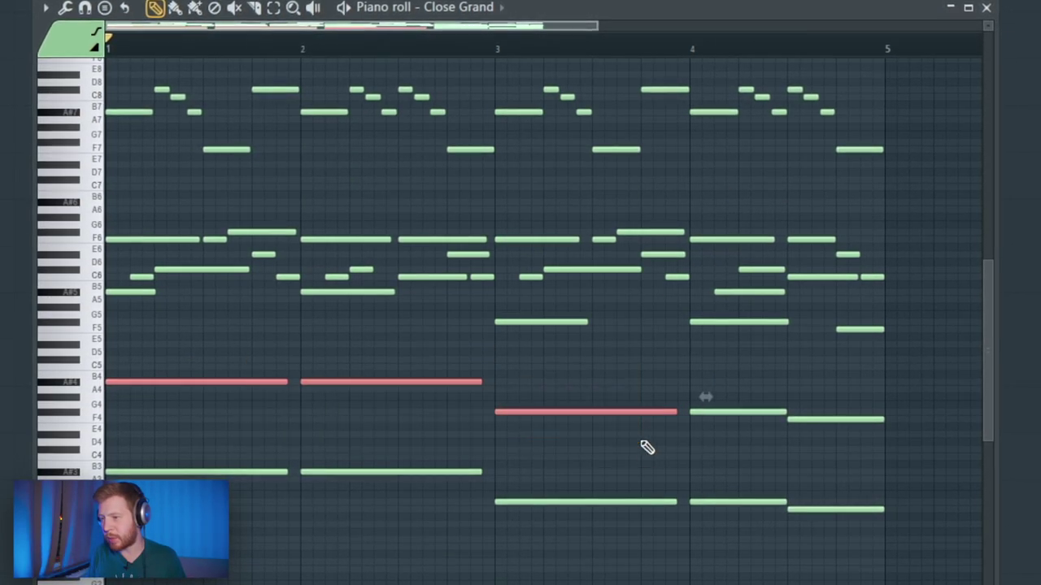
{"action": "left_click_drag", "start_coordinate": [672, 414], "coordinate": [585, 428]}
{"action": "key", "text": "ctrl+b"}
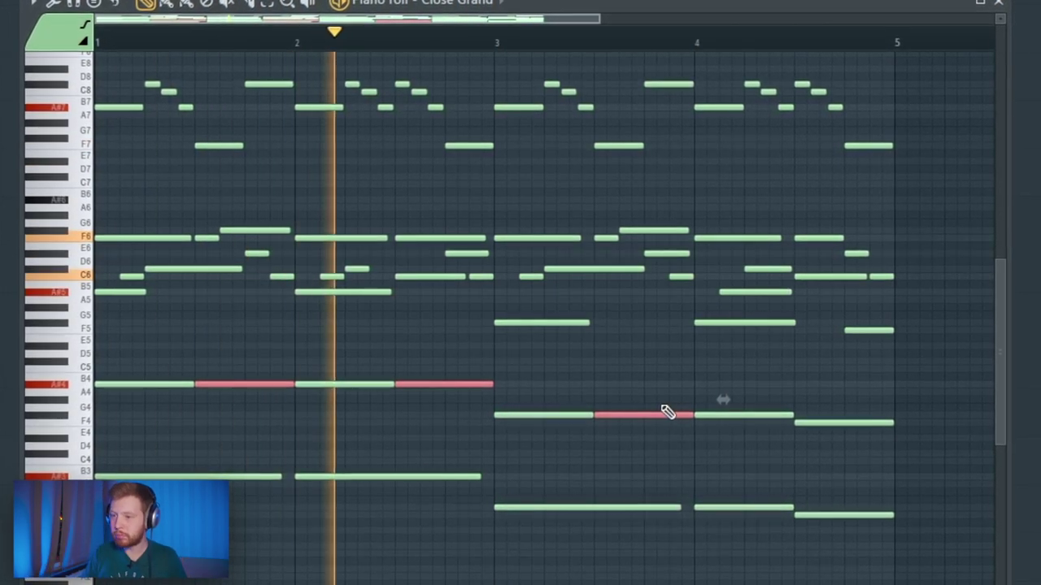
{"action": "key", "text": "space"}
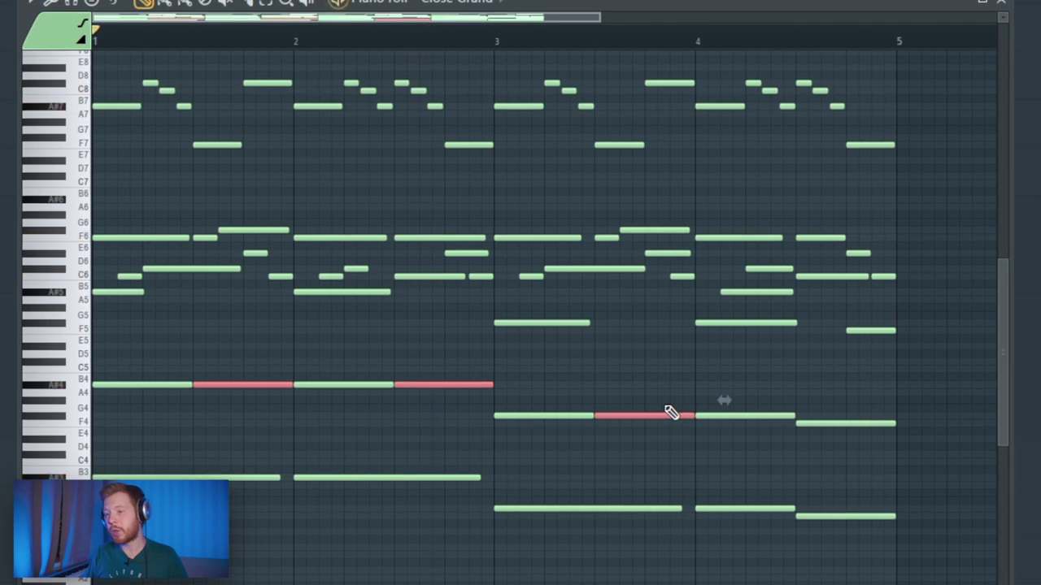
Shorten the second A#4 note in bar 1 to one beat and add a one-beat F4 note on beat 4
{"action": "left_click_drag", "start_coordinate": [305, 502], "coordinate": [724, 547]}
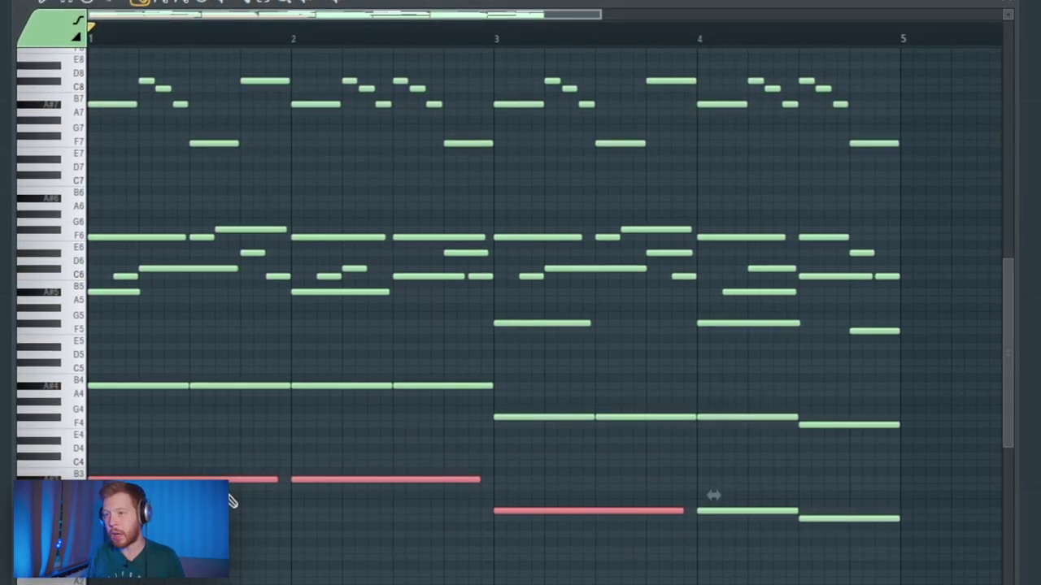
{"action": "left_click_drag", "start_coordinate": [161, 354], "coordinate": [677, 444]}
{"action": "left_click", "coordinate": [668, 454], "text": "ctrl"}
{"action": "key", "text": "space"}
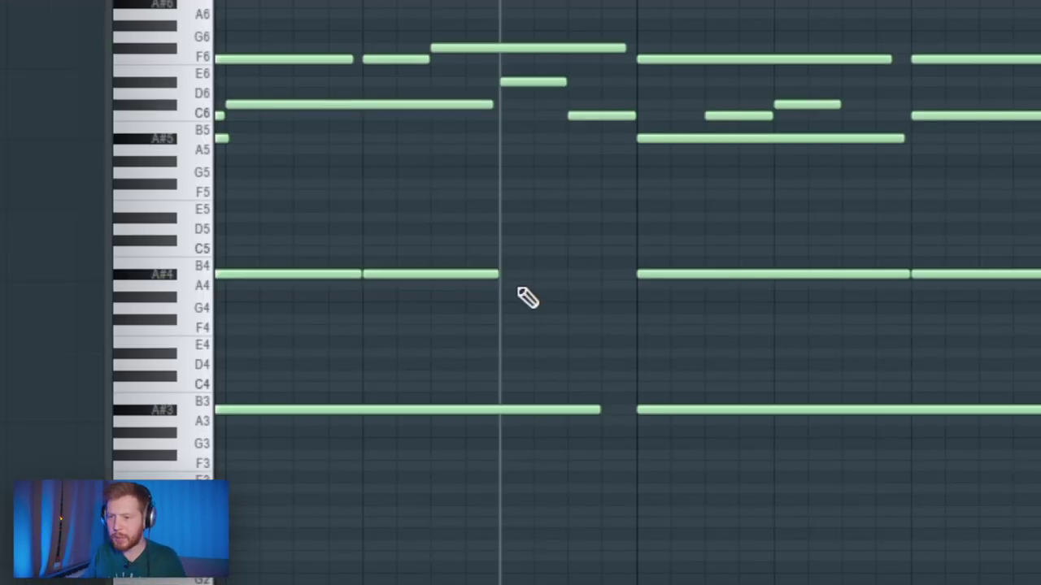
{"action": "left_click", "coordinate": [524, 308]}
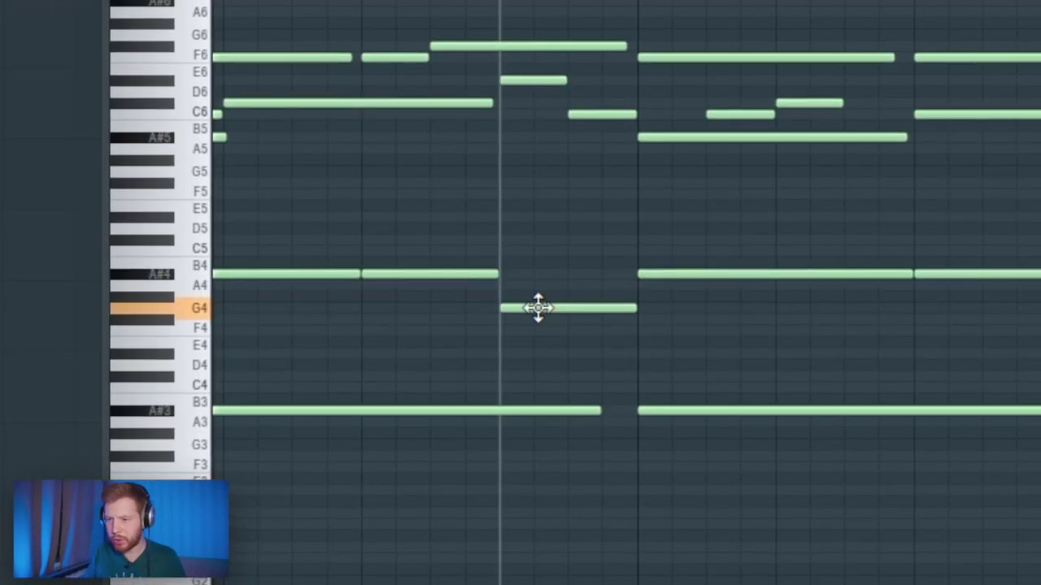
{"action": "left_click_drag", "start_coordinate": [537, 307], "coordinate": [538, 331]}
{"action": "key", "text": "space"}
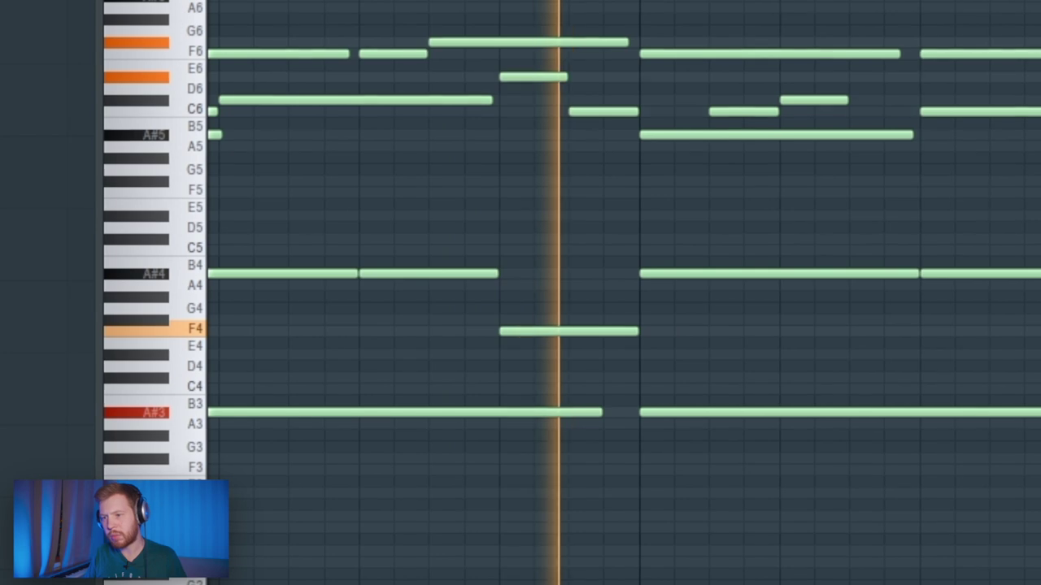
Add a C#5 note spanning beats 3 and 4 of bar 1
{"action": "mouse_move", "coordinate": [387, 230]}
{"action": "left_mouse_down"}
{"action": "mouse_move", "coordinate": [388, 239]}
{"action": "mouse_move", "coordinate": [352, 249]}
{"action": "mouse_move", "coordinate": [390, 237]}
{"action": "left_mouse_up"}
{"action": "key", "text": "space"}
{"action": "left_click_drag", "start_coordinate": [491, 238], "coordinate": [625, 241]}
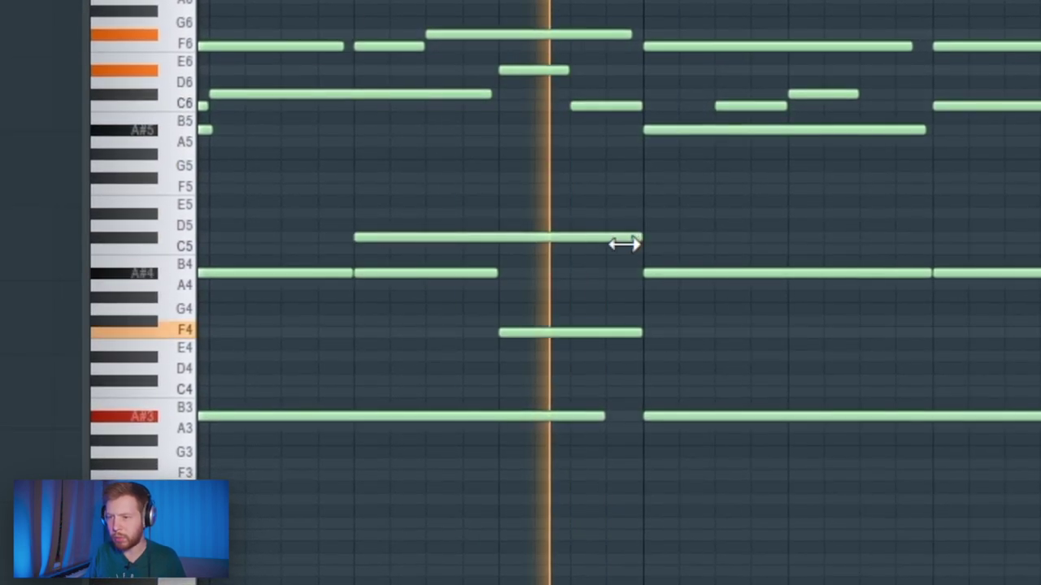
{"action": "right_click", "coordinate": [723, 211], "text": "ctrl"}
Move the C#5 and F4 variation from bar 1 to bar 2 and extend bar 1's second A#4 note back to half a bar
{"action": "key", "text": "space"}
{"action": "left_click_drag", "start_coordinate": [764, 380], "coordinate": [789, 406]}
{"action": "key", "text": "space"}
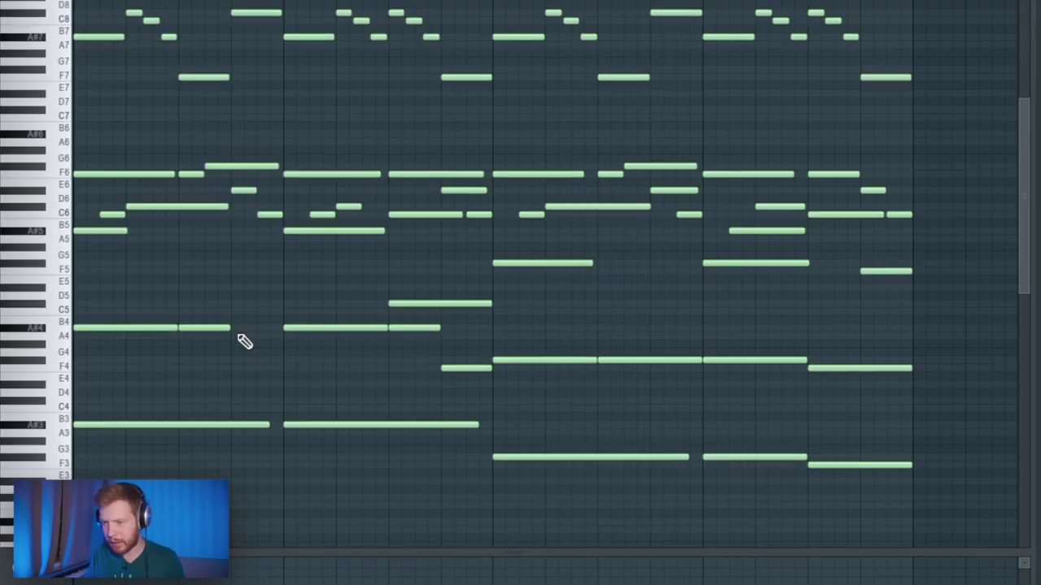
{"action": "left_click_drag", "start_coordinate": [229, 328], "coordinate": [283, 361]}
{"action": "key", "text": "space"}
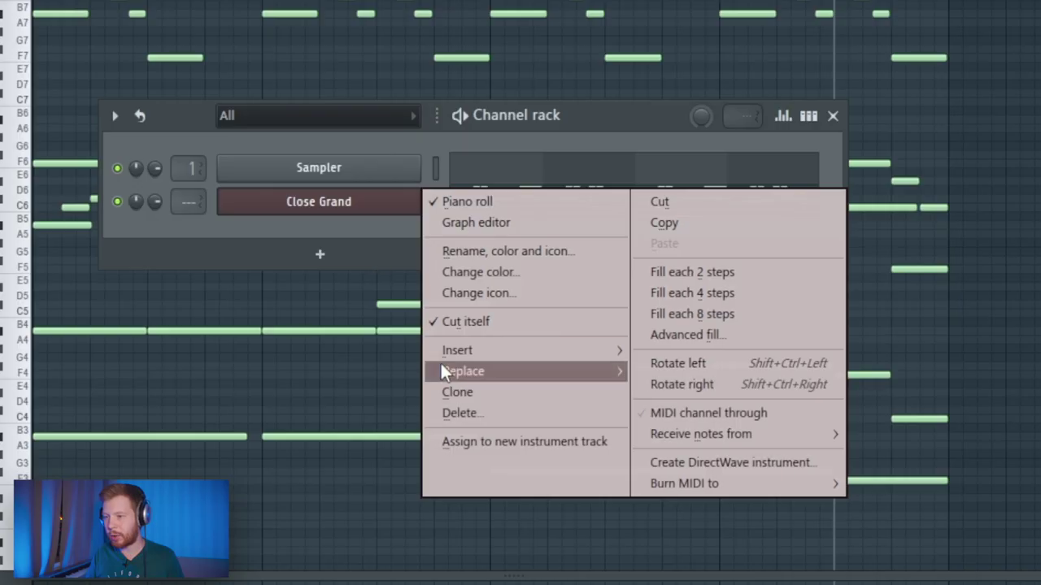
Clone the Close Grand channel and route the piano channels to separate mixer tracks
{"action": "left_click", "coordinate": [453, 392]}
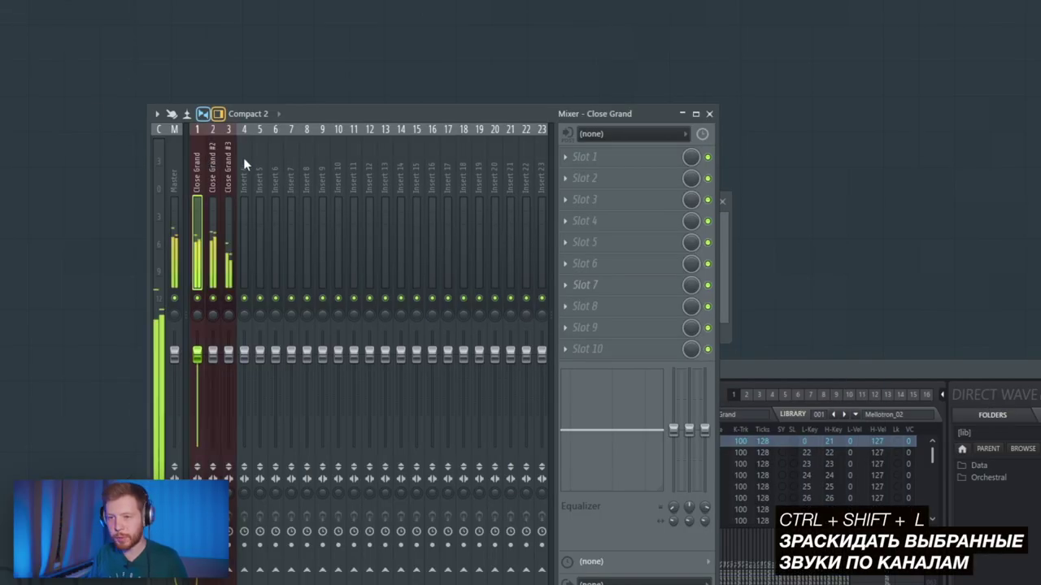
Solo the Close Grand #2 mixer track and load MVintageRotary in its first effect slot with the Slow preset
{"action": "right_click", "coordinate": [214, 299]}
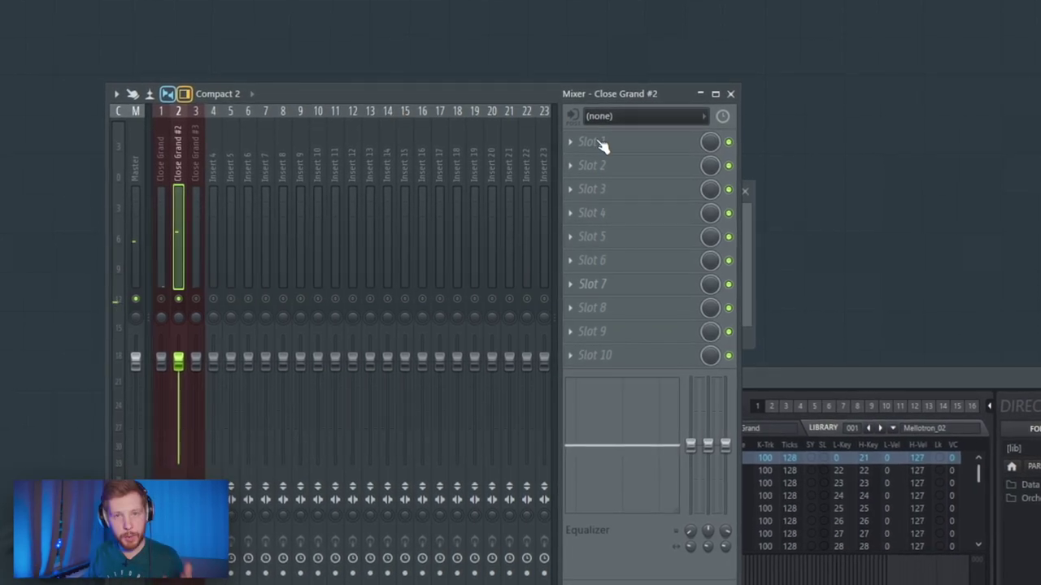
{"action": "left_click", "coordinate": [601, 144]}
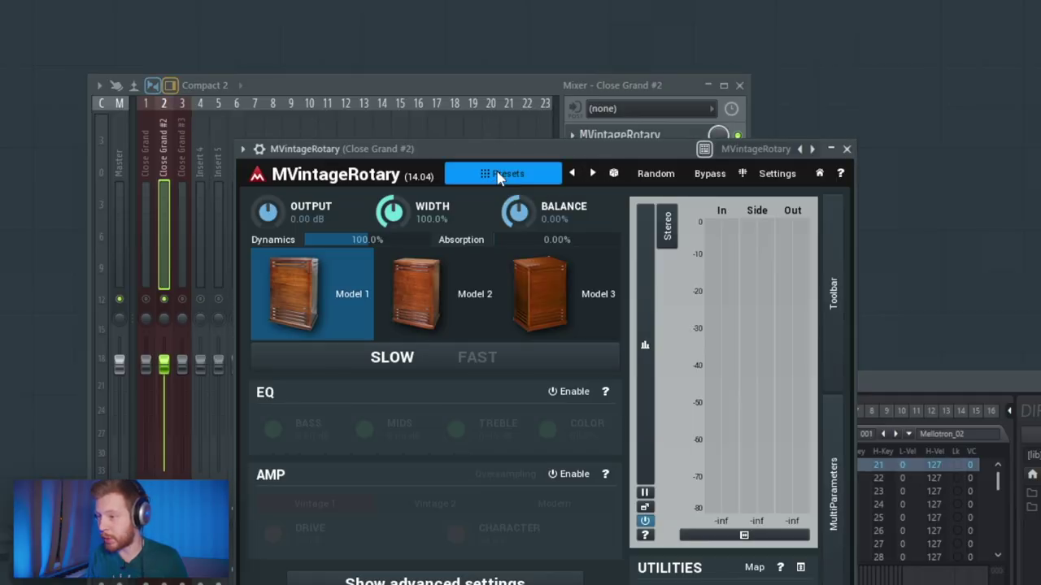
{"action": "left_click", "coordinate": [500, 176]}
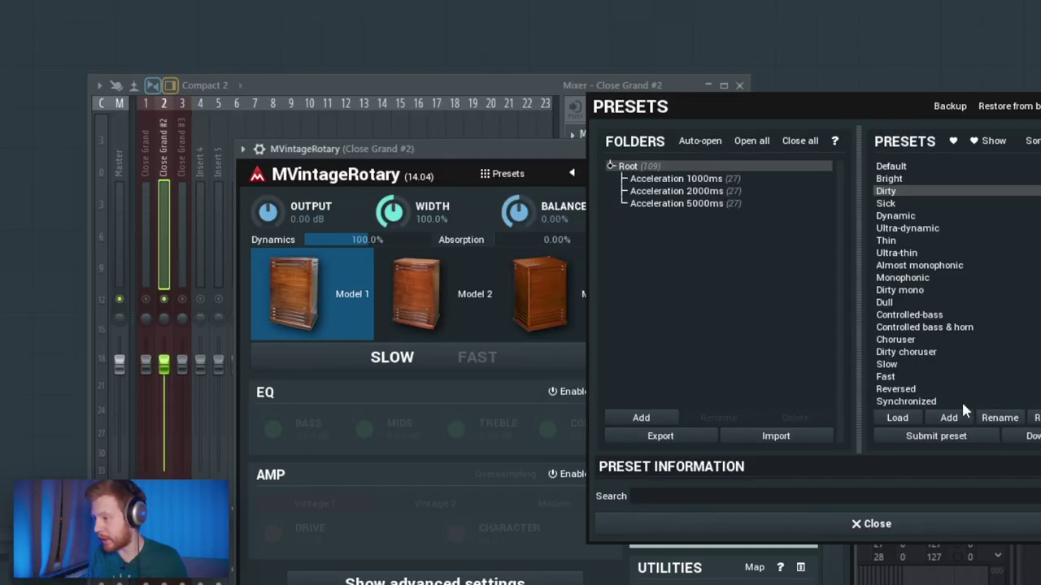
{"action": "left_click", "coordinate": [888, 365]}
{"action": "left_click_drag", "start_coordinate": [464, 87], "coordinate": [481, 90]}
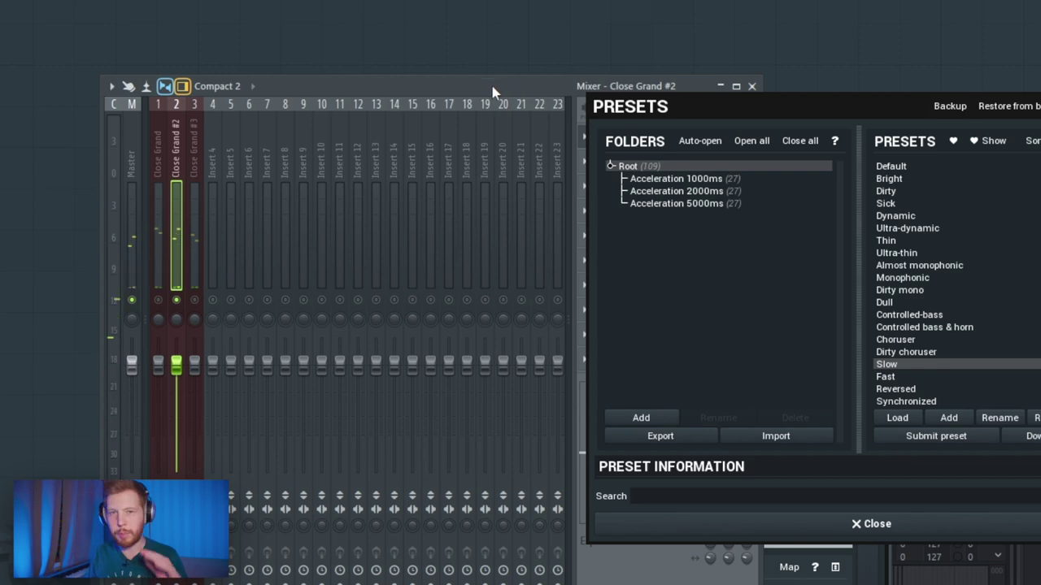
{"action": "key", "text": "Escape"}
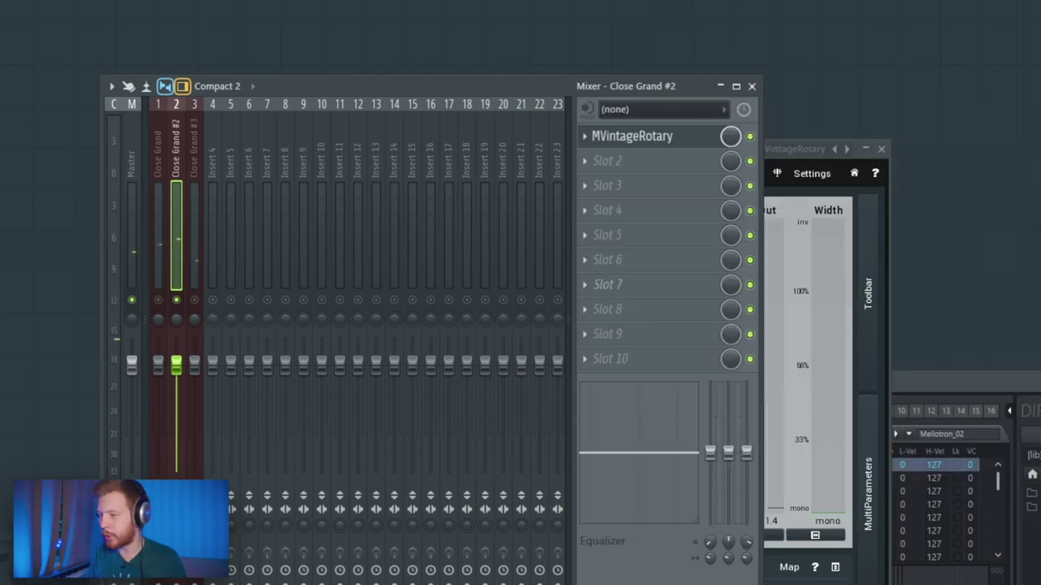
Add RC-20 Retro Color with the Vinyl 1 preset in slot 2, disabling Noise and enabling Space
{"action": "left_click_drag", "start_coordinate": [497, 88], "coordinate": [544, 77]}
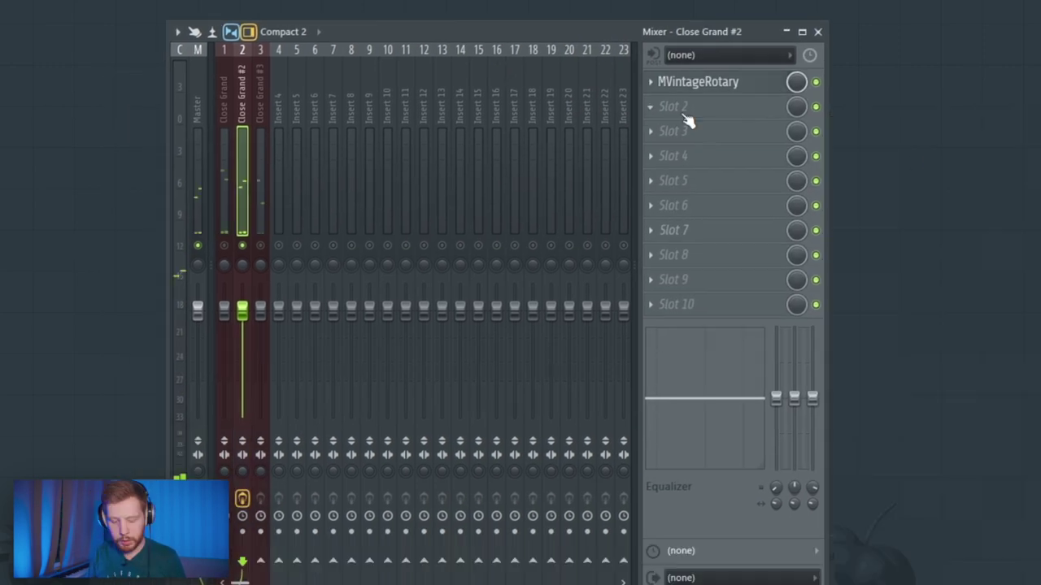
{"action": "left_click", "coordinate": [681, 112]}
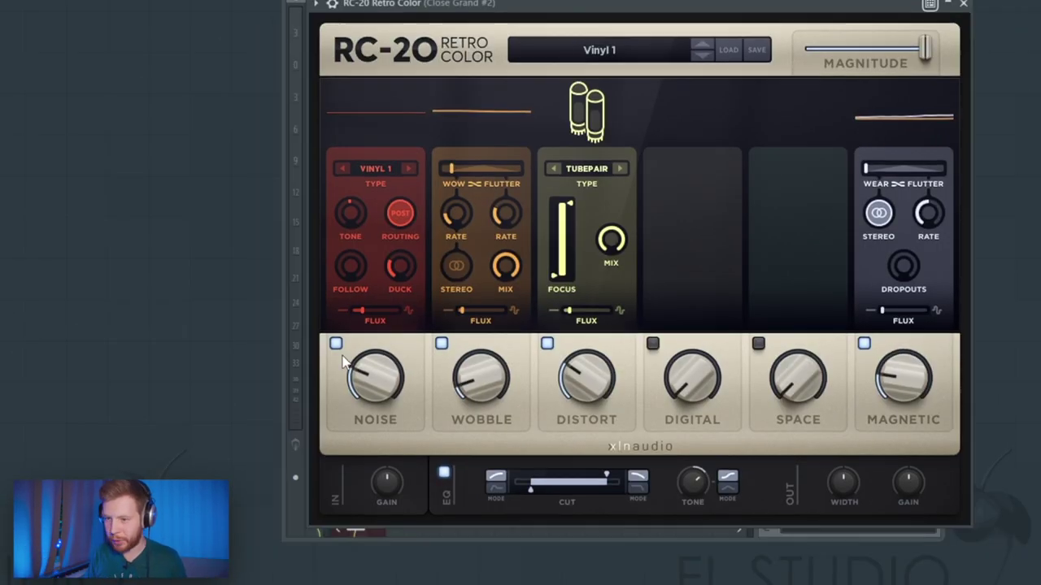
{"action": "left_click", "coordinate": [336, 344]}
{"action": "left_click", "coordinate": [758, 343]}
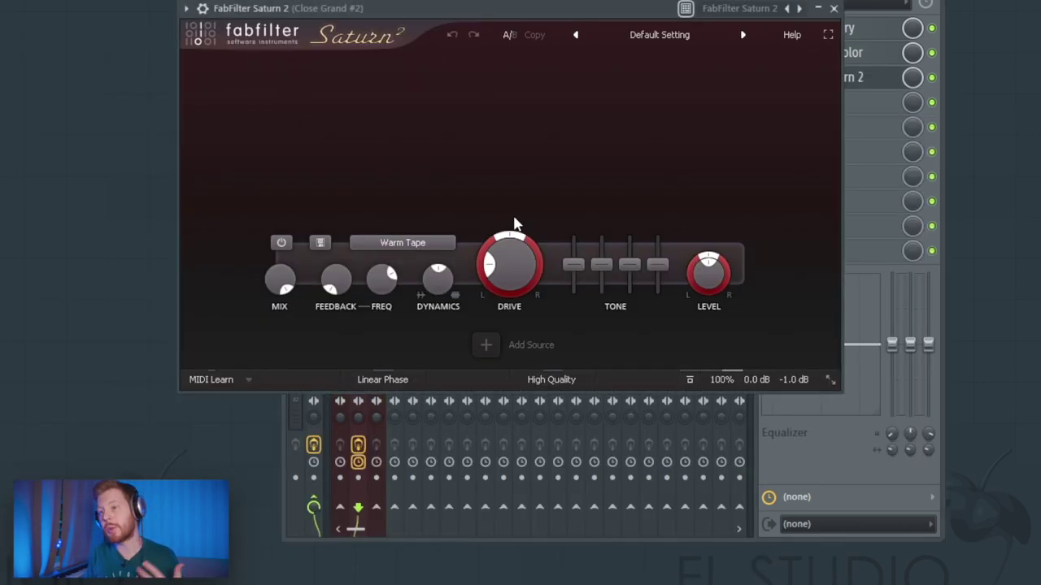
Split FabFilter Saturn 2 into two frequency bands and set the upper band's saturation style to Clean Tube
{"action": "left_click_drag", "start_coordinate": [589, 62], "coordinate": [608, 182]}
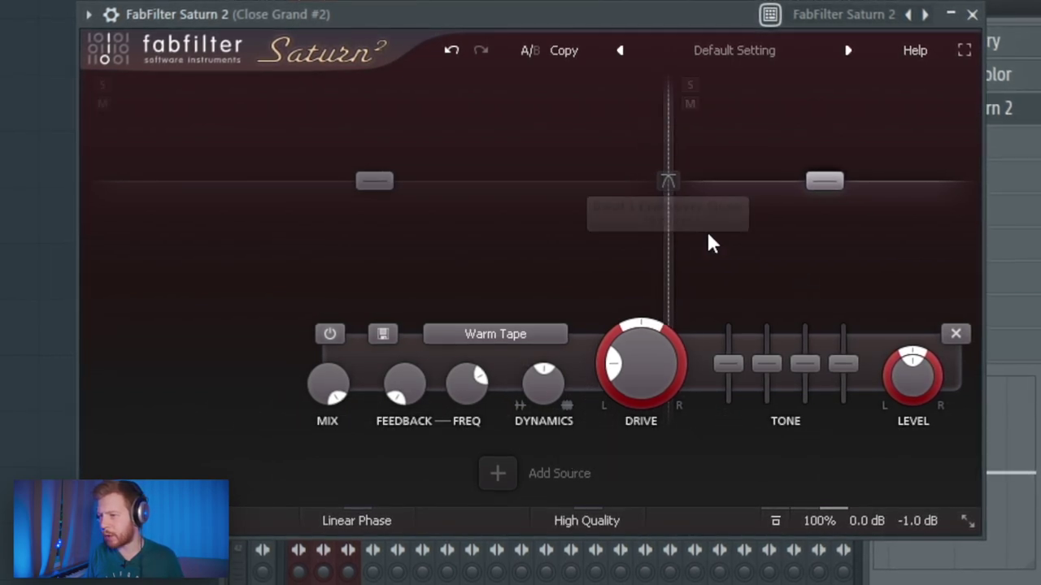
{"action": "left_click", "coordinate": [493, 334]}
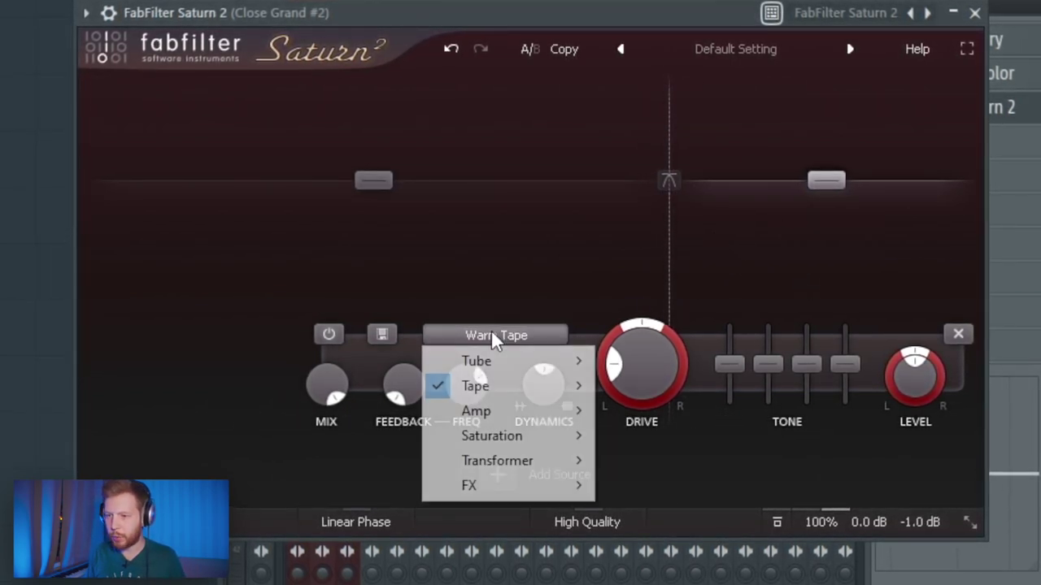
{"action": "mouse_move", "coordinate": [514, 361]}
{"action": "left_click", "coordinate": [669, 387]}
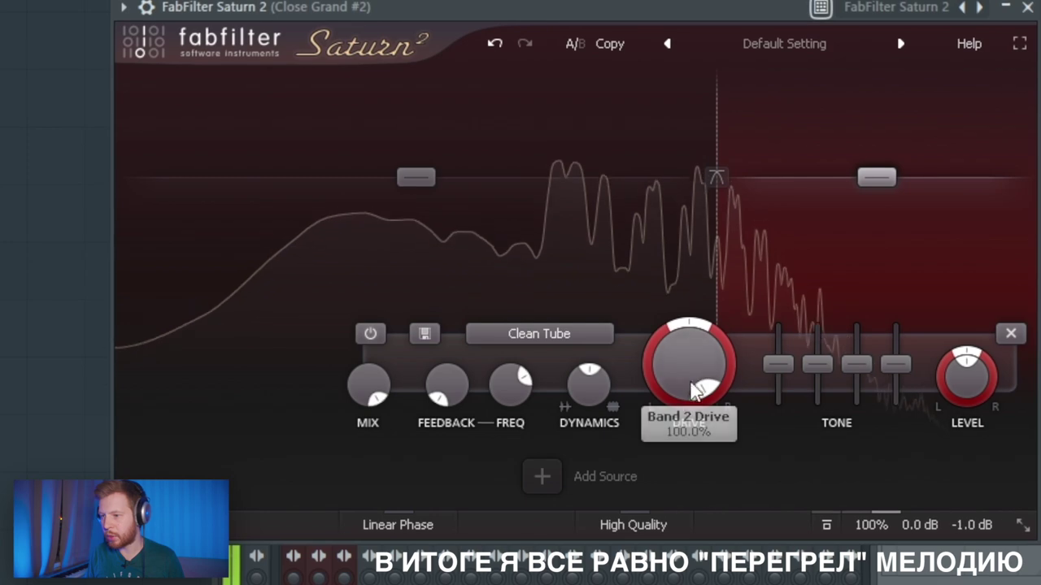
Set the upper Saturn 2 band's drive to about 70% and its mix to 87%
{"action": "mouse_move", "coordinate": [696, 387]}
{"action": "left_mouse_down"}
{"action": "mouse_move", "coordinate": [699, 472]}
{"action": "mouse_move", "coordinate": [708, 456]}
{"action": "mouse_move", "coordinate": [713, 480]}
{"action": "mouse_move", "coordinate": [696, 367]}
{"action": "left_mouse_up"}
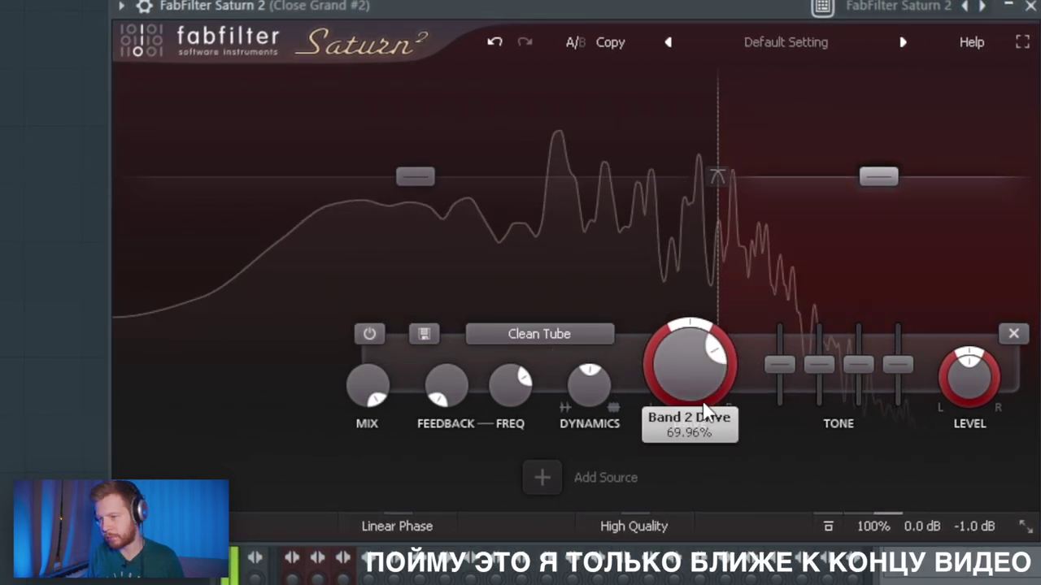
{"action": "left_click_drag", "start_coordinate": [386, 399], "coordinate": [395, 453]}
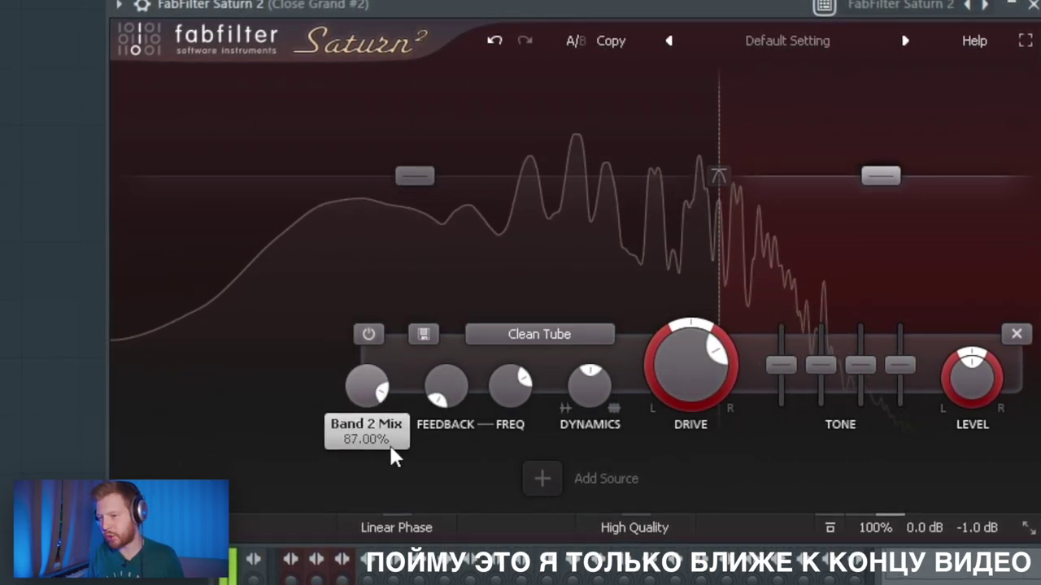
{"action": "left_click", "coordinate": [1033, 5]}
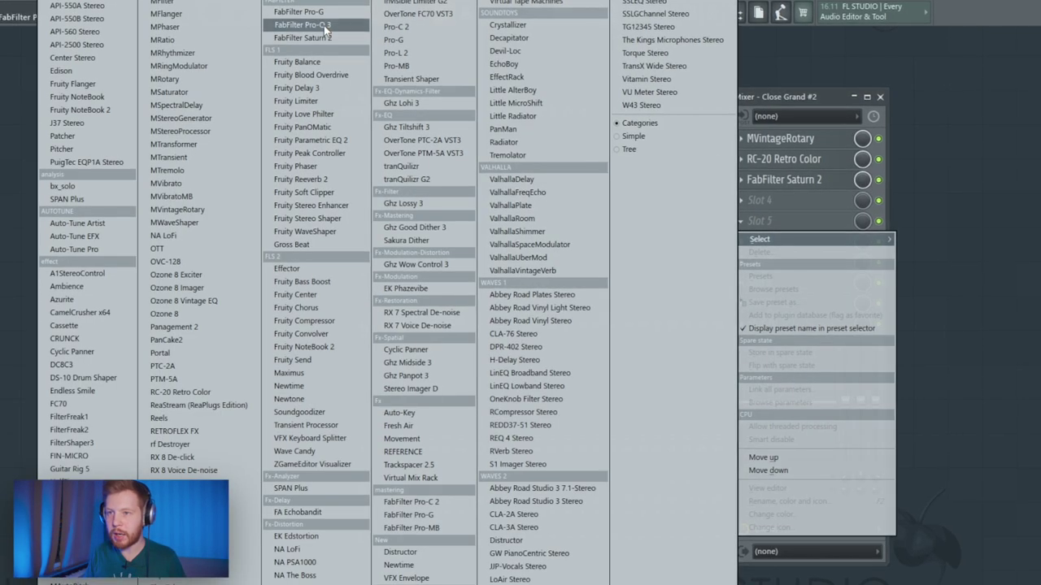
Add FabFilter Pro-Q 3 to Close Grand #2 in slot 5 and create a low cut at about 140 Hz
{"action": "left_click", "coordinate": [327, 26]}
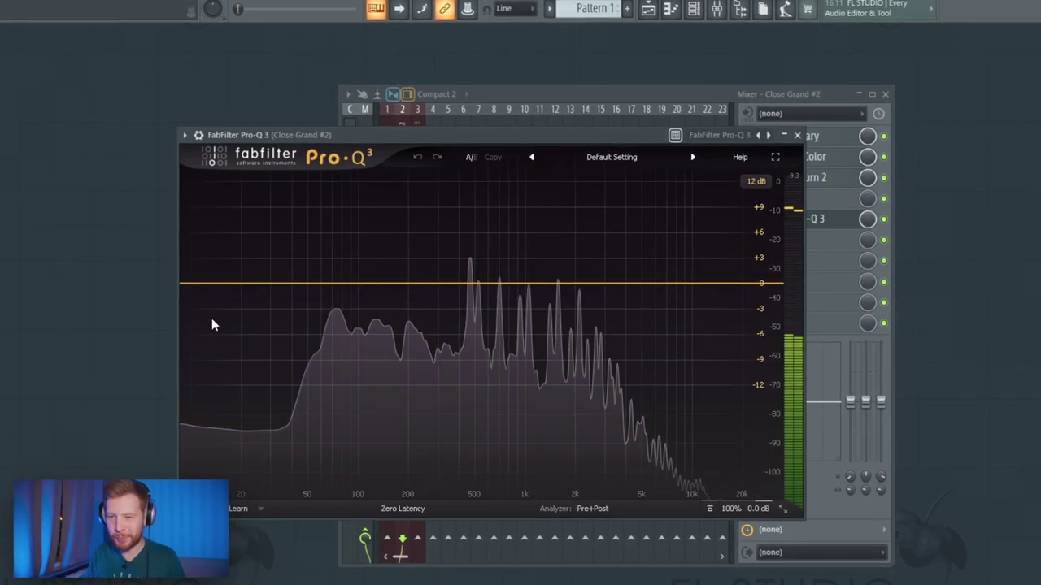
{"action": "double_click", "coordinate": [363, 281]}
{"action": "left_click_drag", "start_coordinate": [366, 282], "coordinate": [424, 293]}
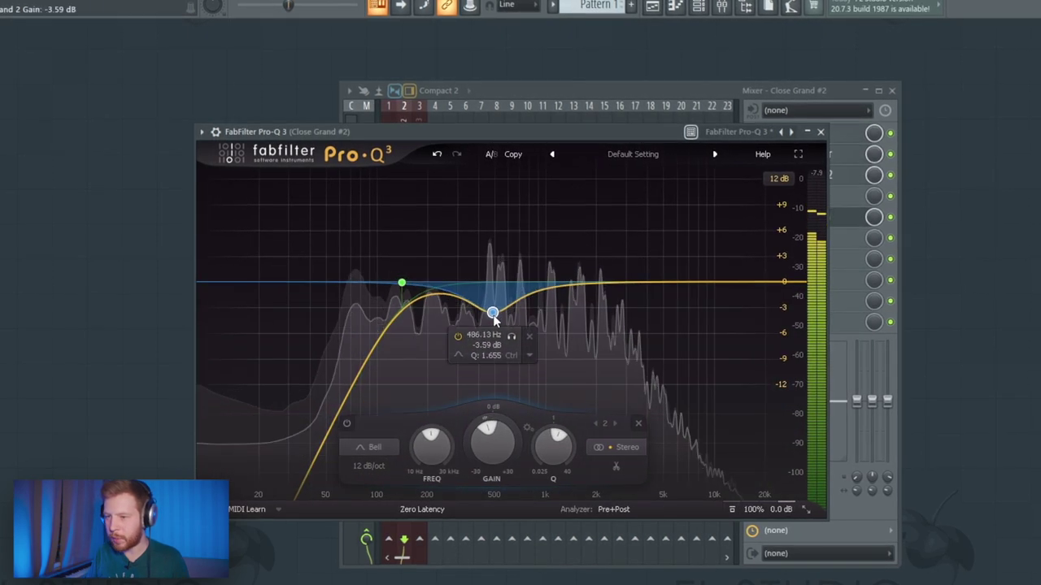
Shape two bell cuts in Pro-Q 3, about 4 dB near 500 Hz and about 5 dB near 1.2 kHz
{"action": "left_click_drag", "start_coordinate": [494, 319], "coordinate": [501, 325]}
{"action": "left_click", "coordinate": [601, 300]}
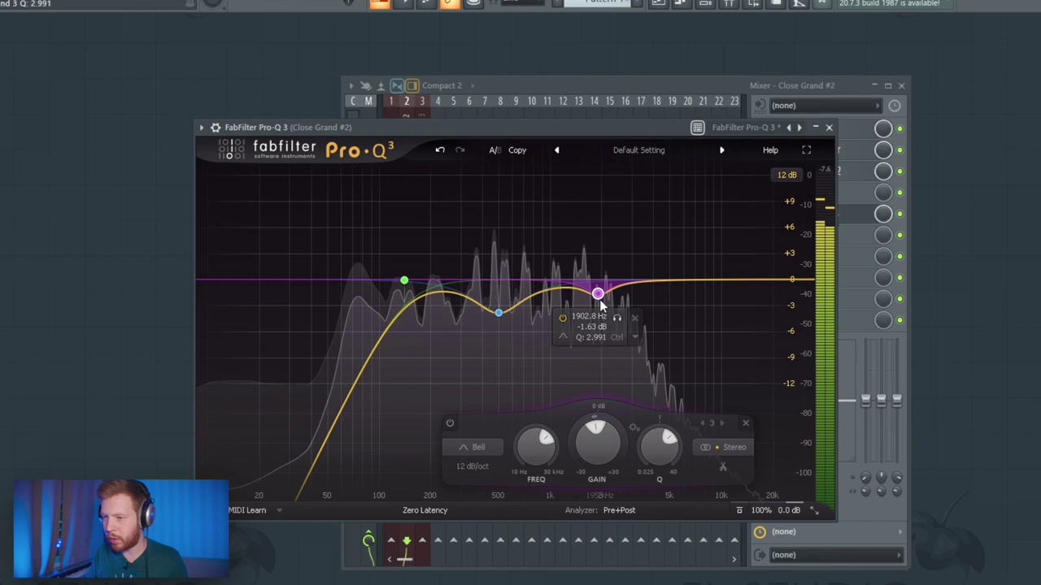
{"action": "left_click_drag", "start_coordinate": [599, 299], "coordinate": [572, 334]}
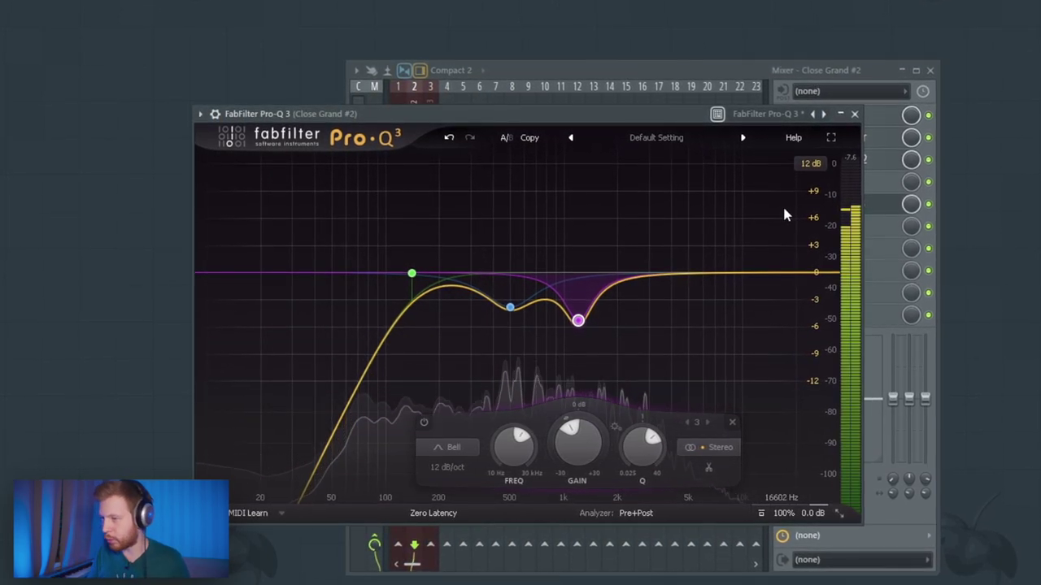
Add a fourth Pro-Q 3 band on the Side channel, make it a 12 dB/oct low cut and raise its frequency
{"action": "left_click_drag", "start_coordinate": [357, 273], "coordinate": [305, 299]}
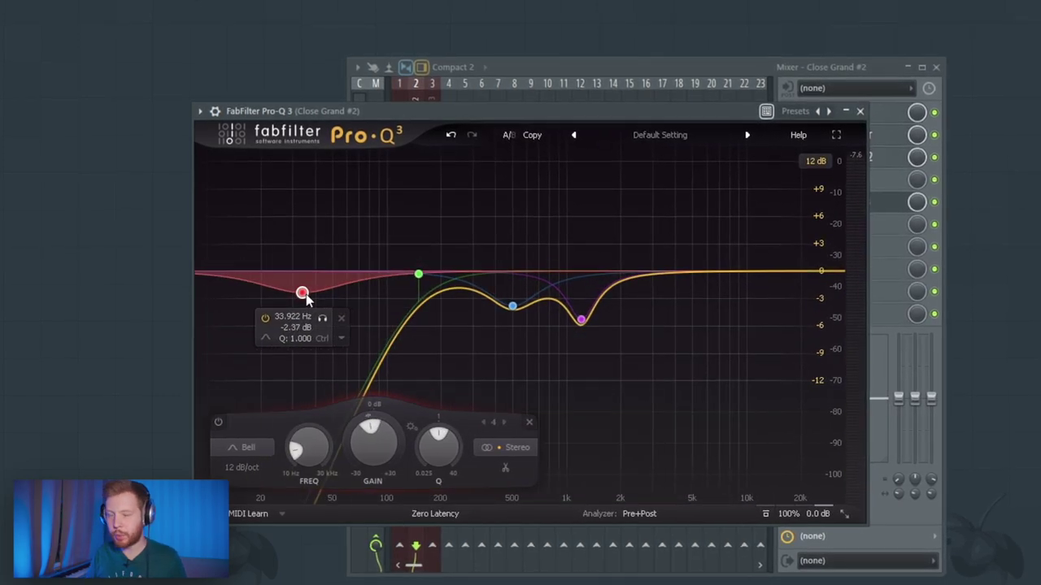
{"action": "mouse_move", "coordinate": [403, 393]}
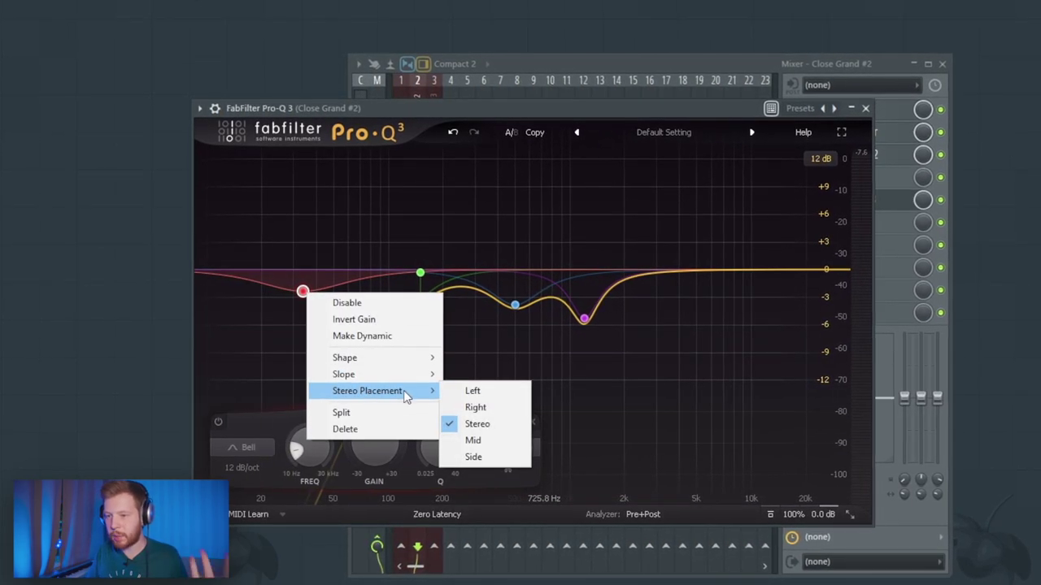
{"action": "left_click", "coordinate": [471, 456]}
{"action": "left_click_drag", "start_coordinate": [311, 294], "coordinate": [338, 295]}
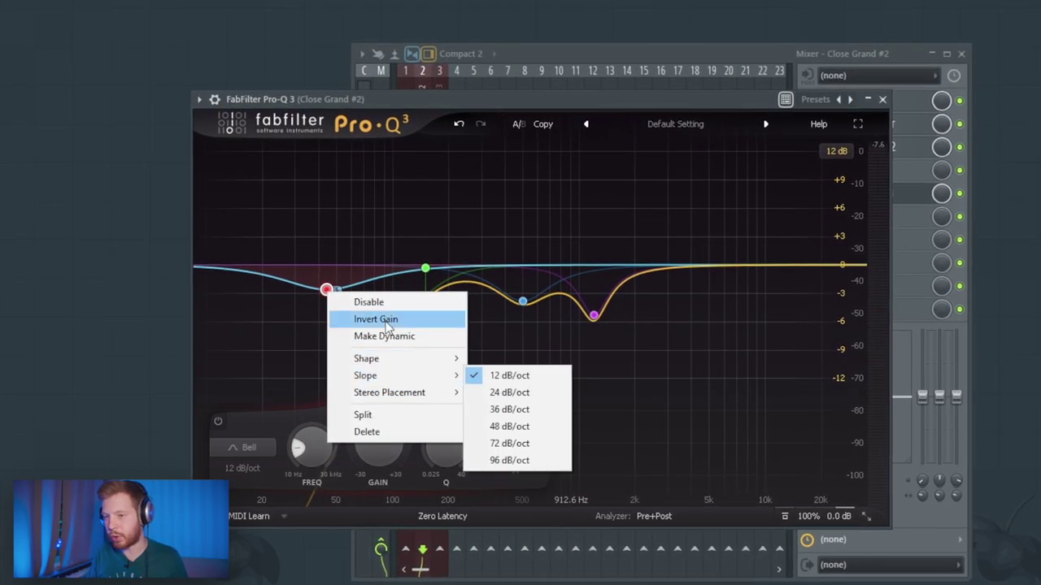
{"action": "left_click", "coordinate": [496, 393]}
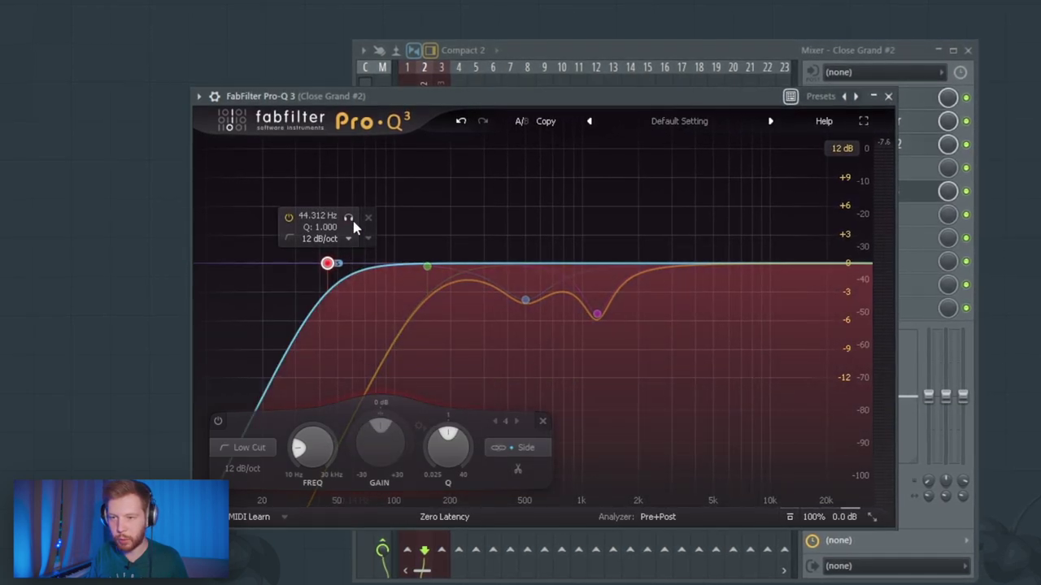
{"action": "left_click_drag", "start_coordinate": [353, 222], "coordinate": [477, 213]}
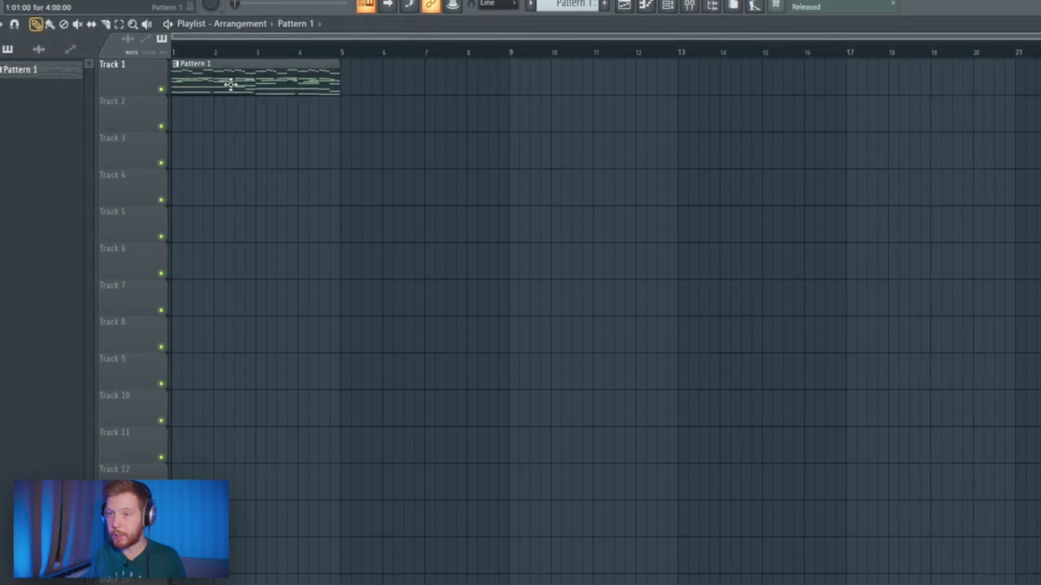
Place Pattern 1 again at bars 5 and 9 on Track 1 and consolidate the three clips to audio
{"action": "left_click", "coordinate": [435, 86]}
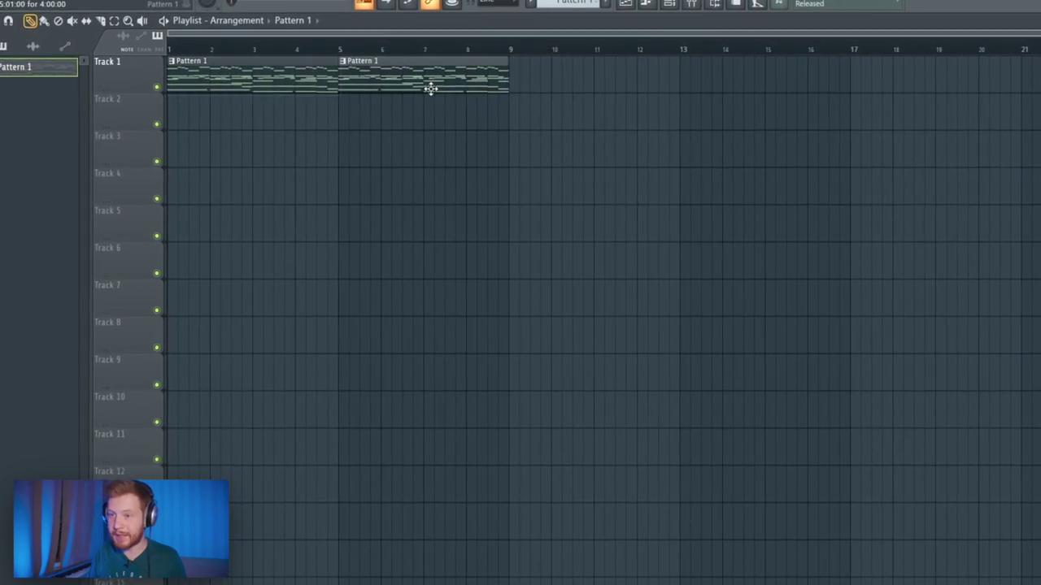
{"action": "left_click", "coordinate": [575, 88]}
{"action": "left_click_drag", "start_coordinate": [785, 201], "coordinate": [118, 29]}
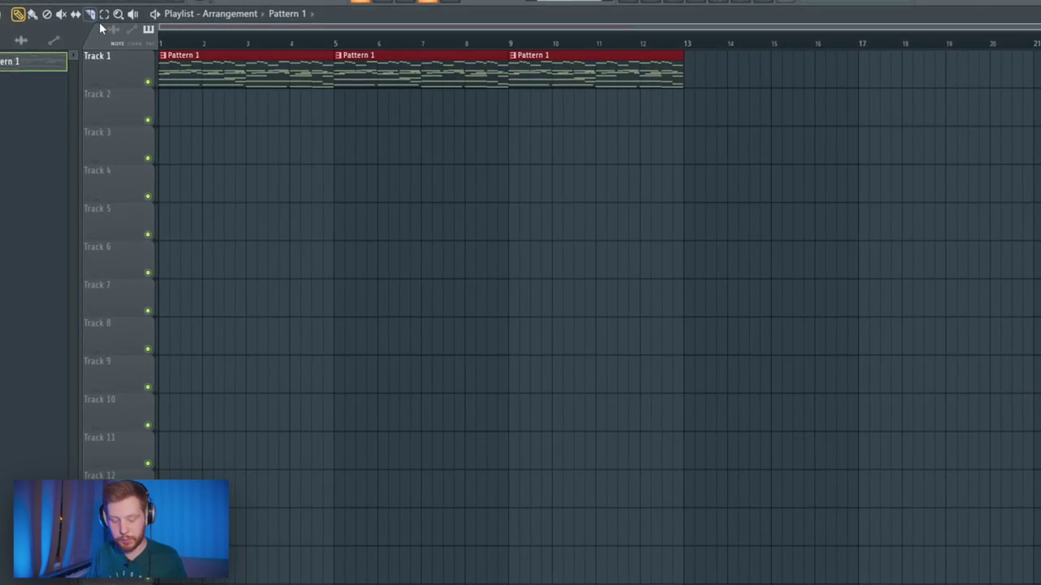
{"action": "key", "text": "ctrl+alt+c"}
{"action": "key", "text": "Return"}
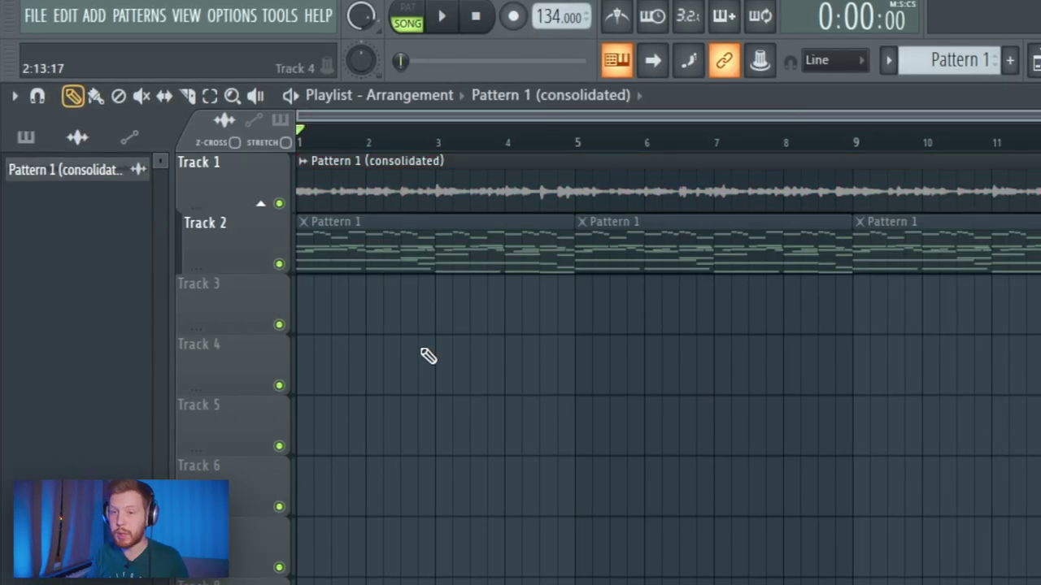
Select the eight-bar audio clip on Track 1 and consolidate it again into a new sample
{"action": "scroll", "coordinate": [262, 216], "scroll_direction": "up", "scroll_amount": 8}
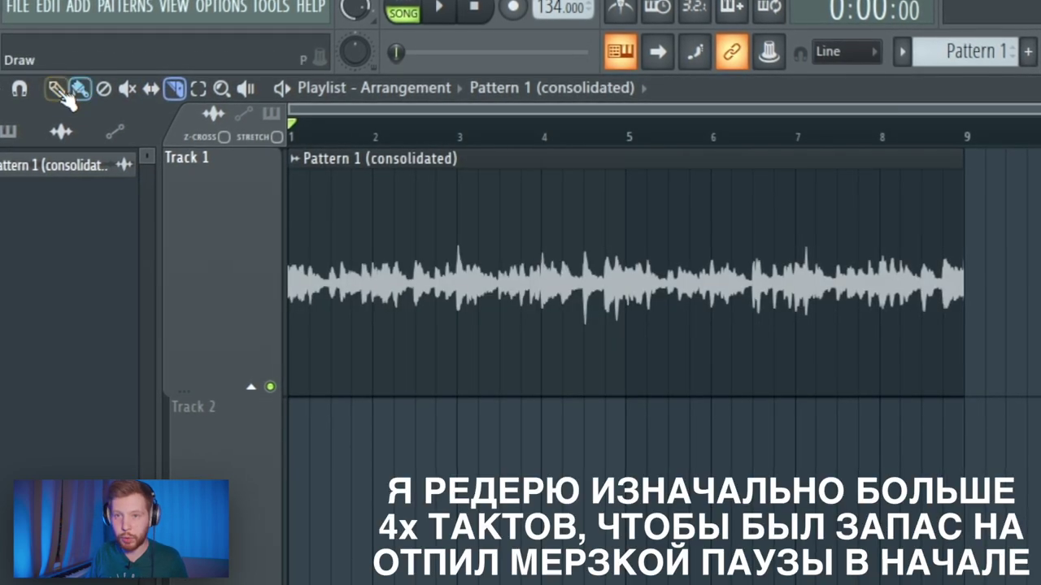
{"action": "left_click", "coordinate": [59, 90]}
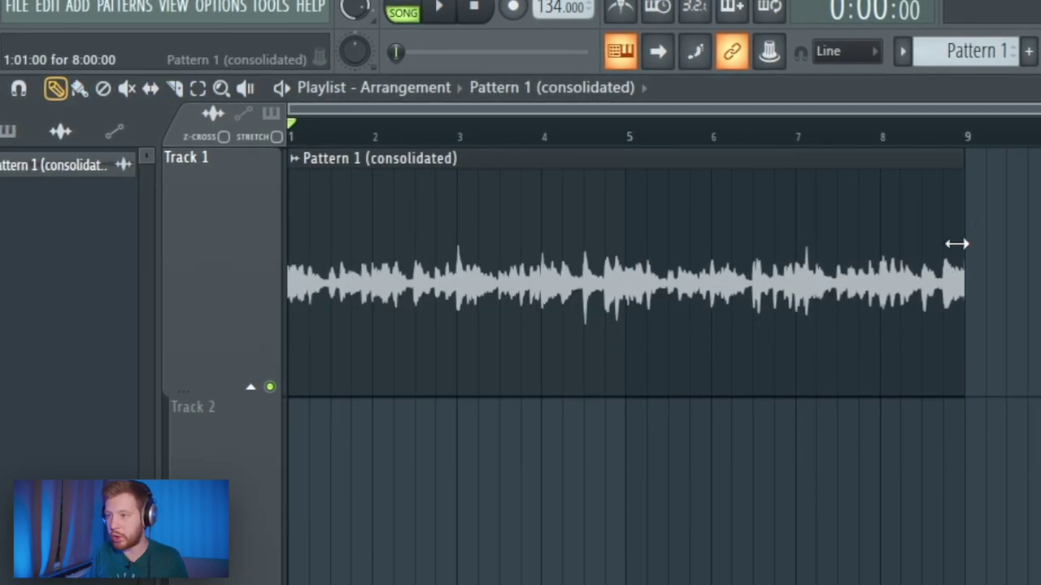
{"action": "left_click_drag", "start_coordinate": [1040, 584], "coordinate": [213, 160]}
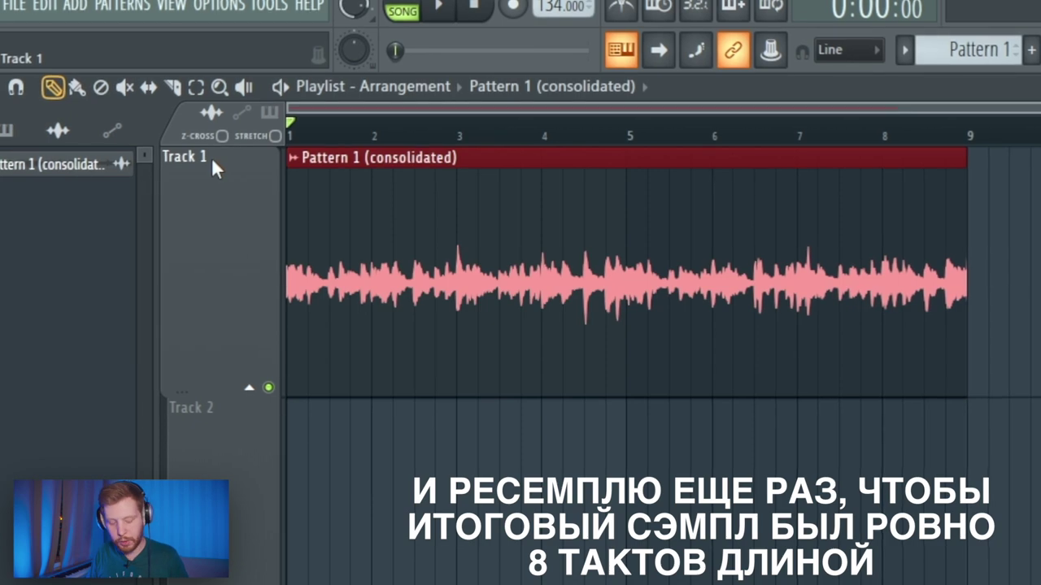
{"action": "key", "text": "ctrl+alt+c"}
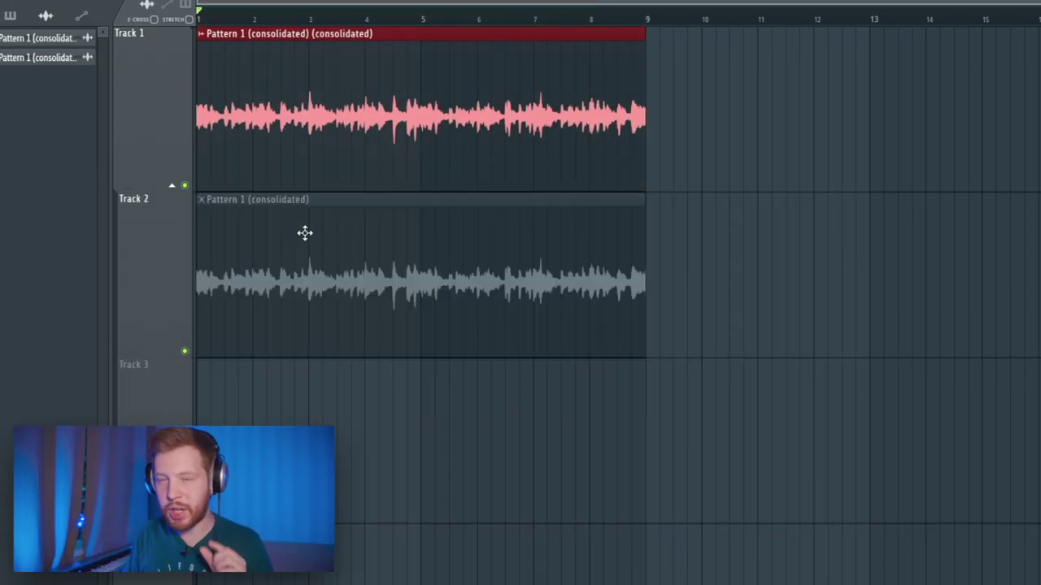
Delete the muted audio clip on Track 2 and load the newly consolidated sample into Fruity Slicer
{"action": "right_click", "coordinate": [300, 251]}
{"action": "double_click", "coordinate": [347, 167]}
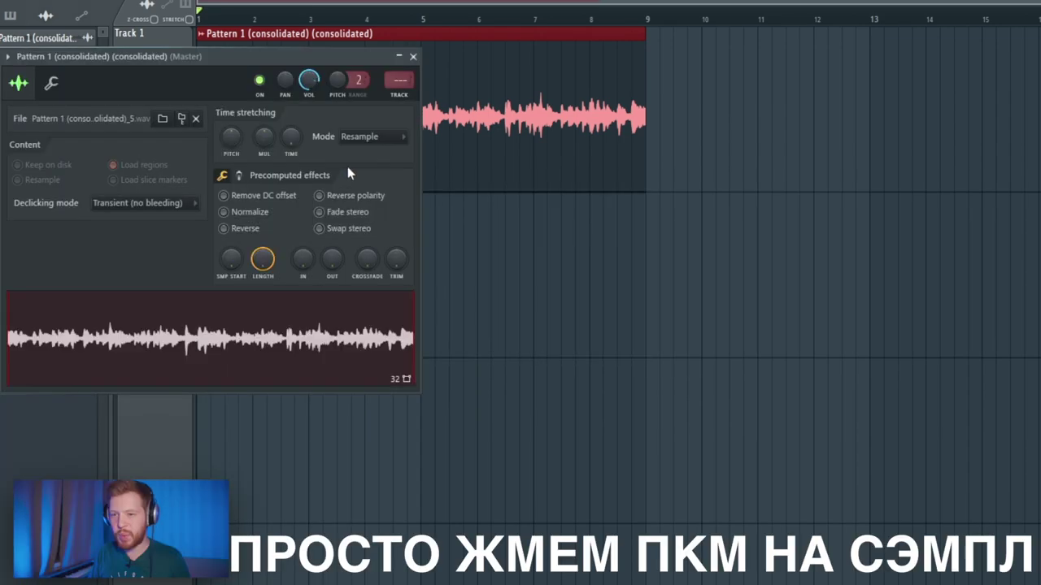
{"action": "right_click", "coordinate": [235, 345]}
{"action": "left_click", "coordinate": [295, 456]}
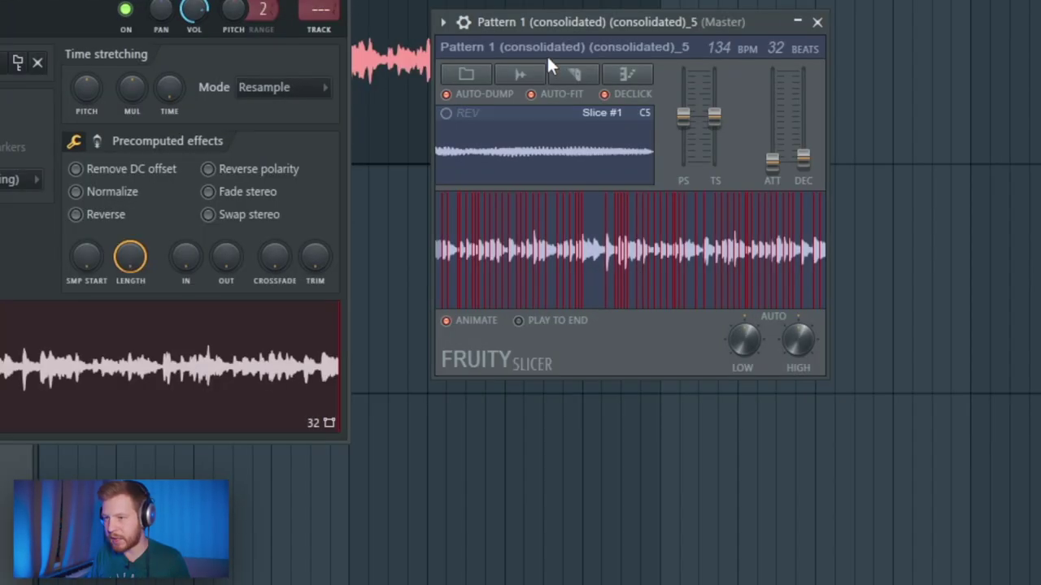
Slice the sample by Beat in Fruity Slicer and adjust the slices' attack and decay
{"action": "left_click", "coordinate": [574, 74]}
{"action": "left_click", "coordinate": [634, 274]}
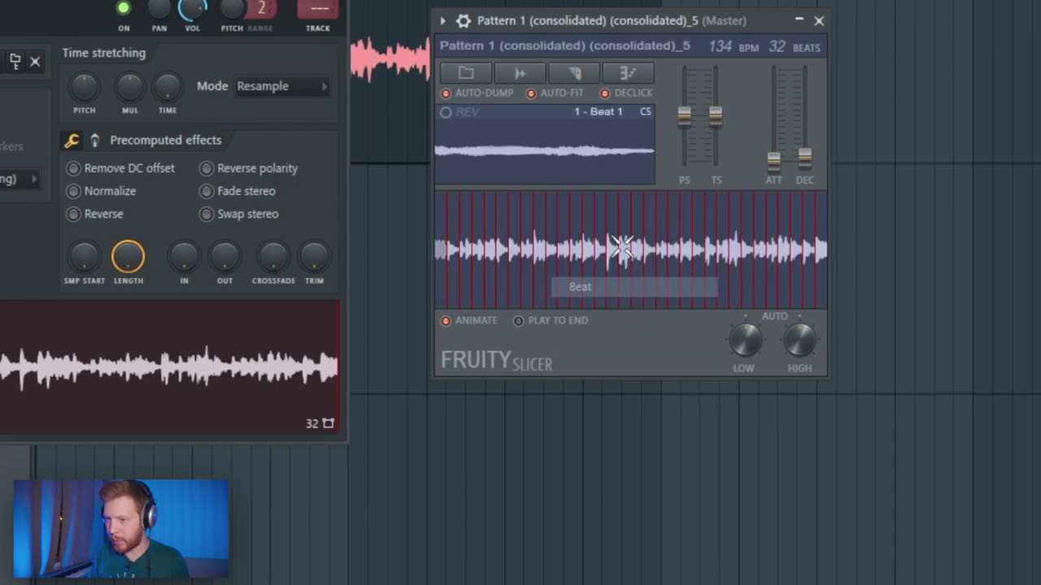
{"action": "key", "text": "F6"}
{"action": "left_click", "coordinate": [771, 140]}
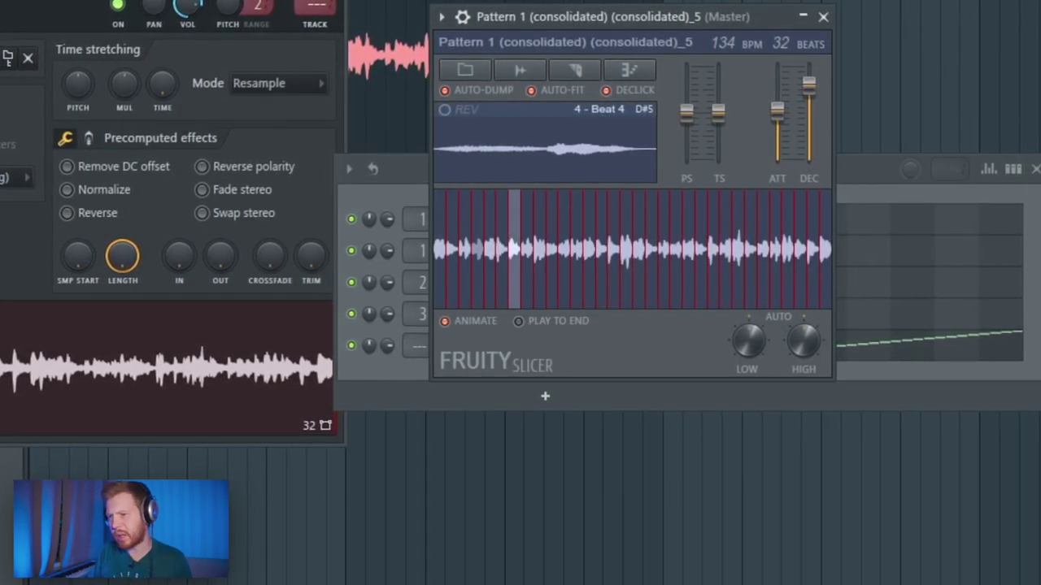
{"action": "left_click_drag", "start_coordinate": [809, 83], "coordinate": [824, 114]}
Open the sliced sample's notes in the piano roll and raise the velocity of all 32 slices to maximum
{"action": "left_click", "coordinate": [873, 170]}
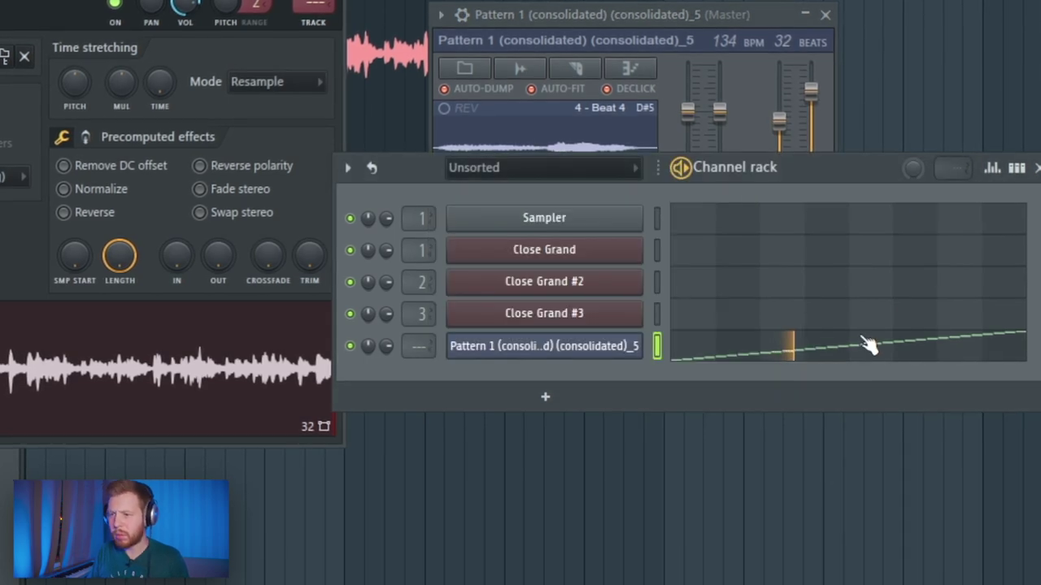
{"action": "left_click", "coordinate": [870, 347]}
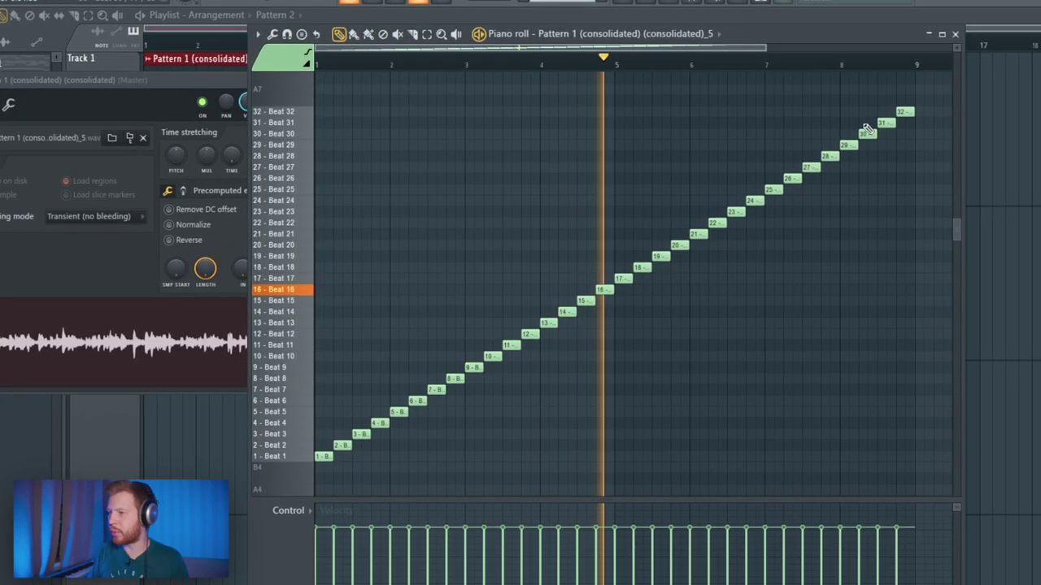
{"action": "left_click_drag", "start_coordinate": [924, 95], "coordinate": [367, 462]}
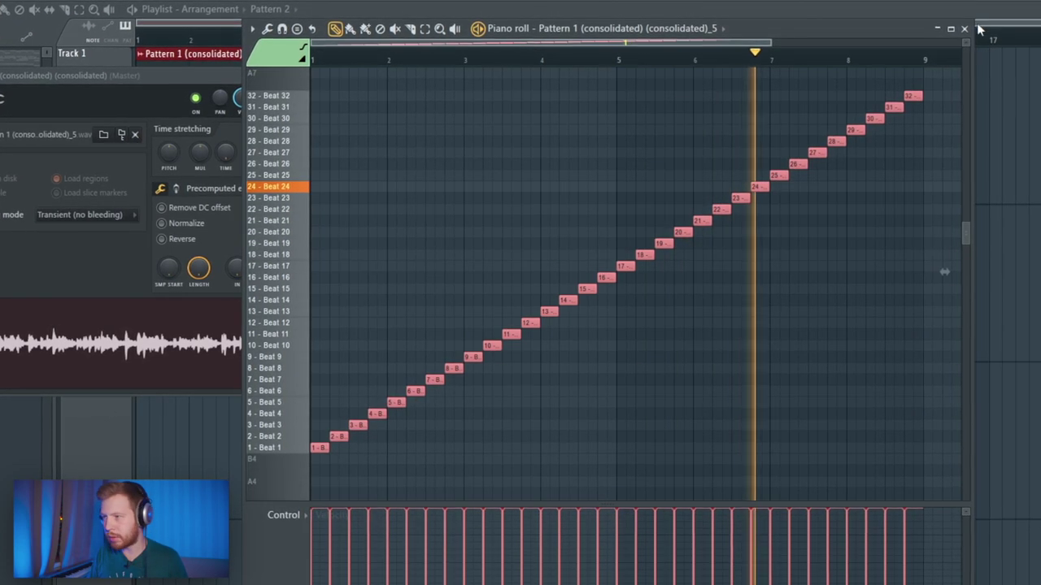
{"action": "left_click", "coordinate": [964, 28]}
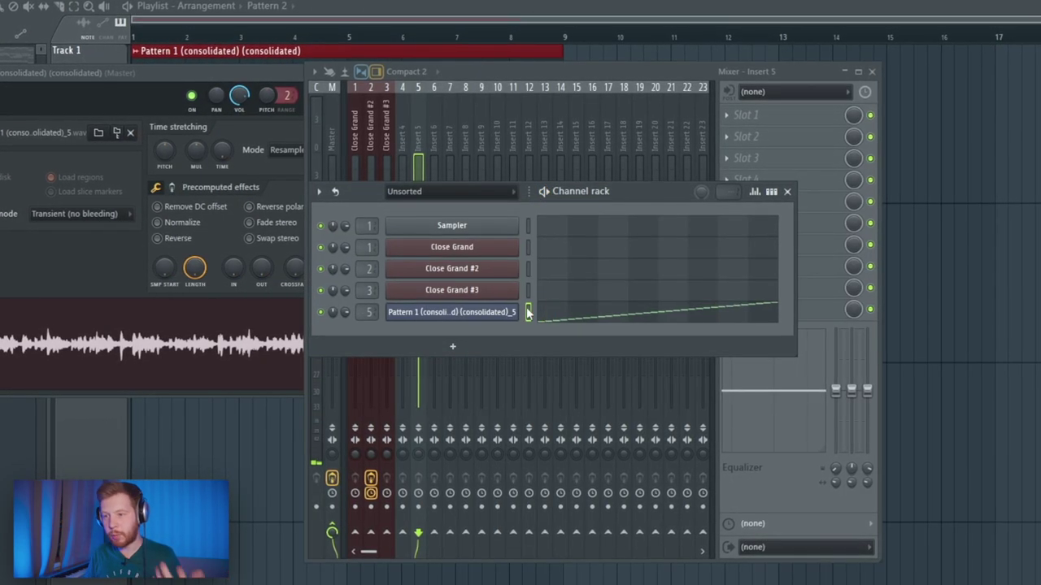
{"action": "left_click", "coordinate": [511, 316]}
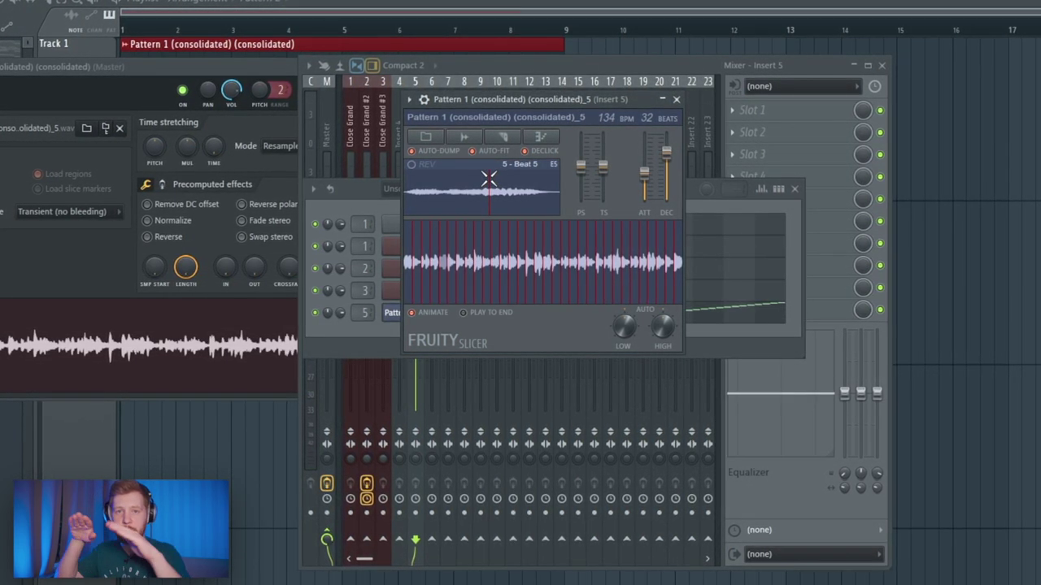
{"action": "left_click", "coordinate": [678, 98]}
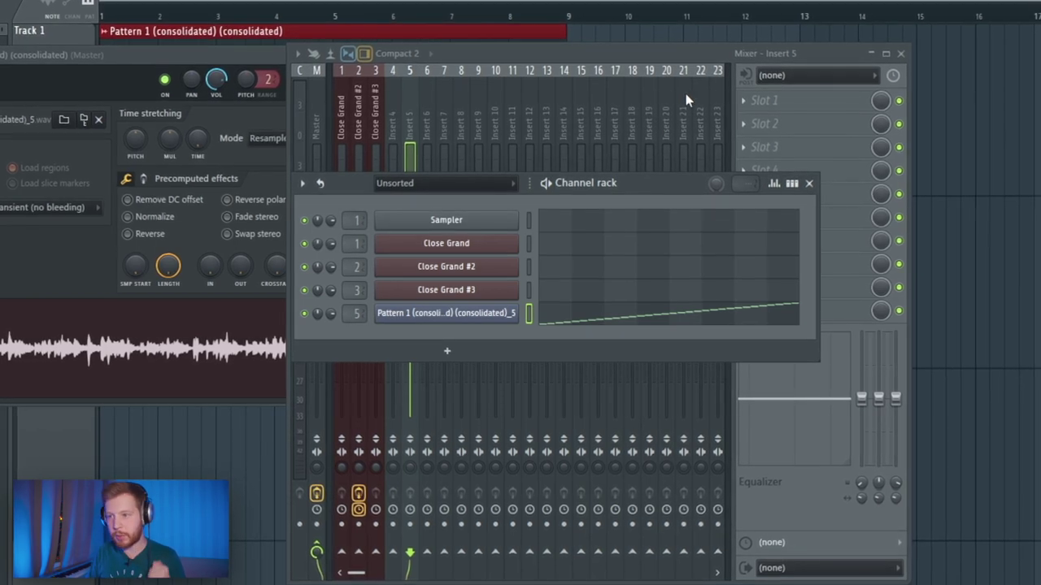
Copy the Close Grand notes from Pattern 1 into Pattern 2 and transpose them up one octave
{"action": "key", "text": "KP_Subtract"}
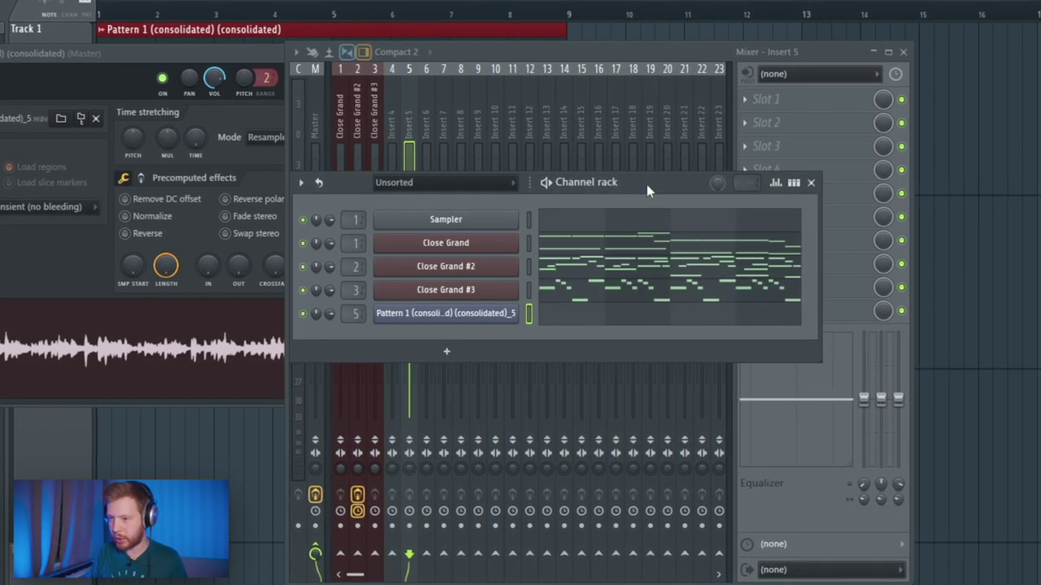
{"action": "left_click", "coordinate": [529, 243]}
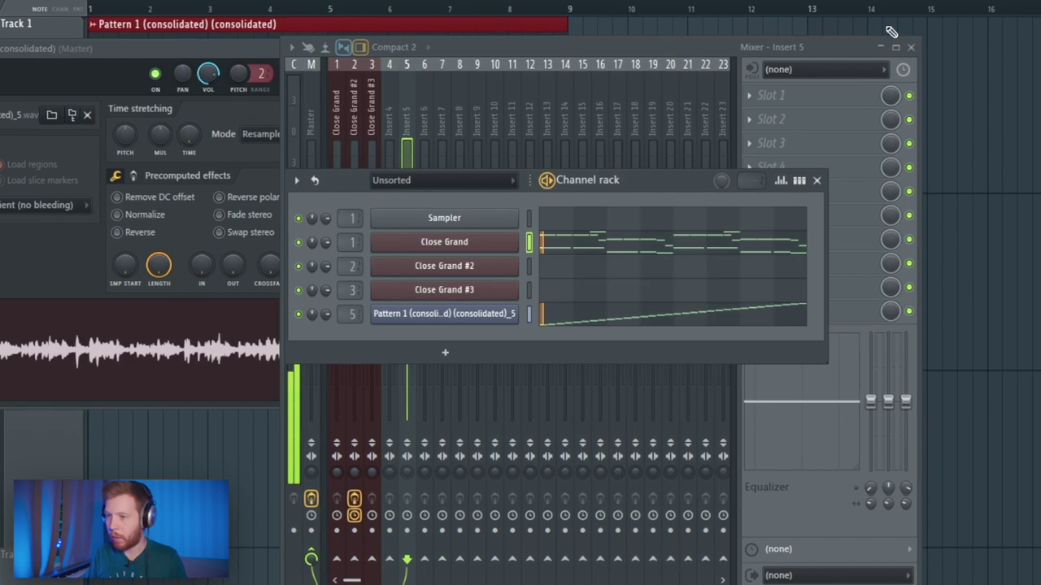
{"action": "left_click", "coordinate": [597, 234]}
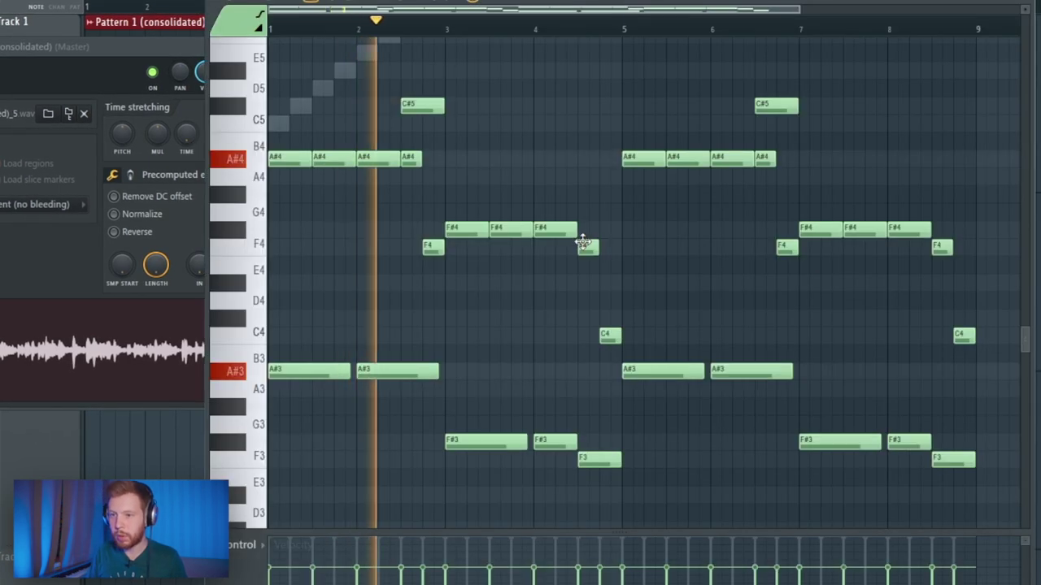
{"action": "key", "text": "space"}
{"action": "key", "text": "ctrl+Up"}
Add MVintageRotary to slot 2 of the Close Grand mixer track
{"action": "key", "text": "F9"}
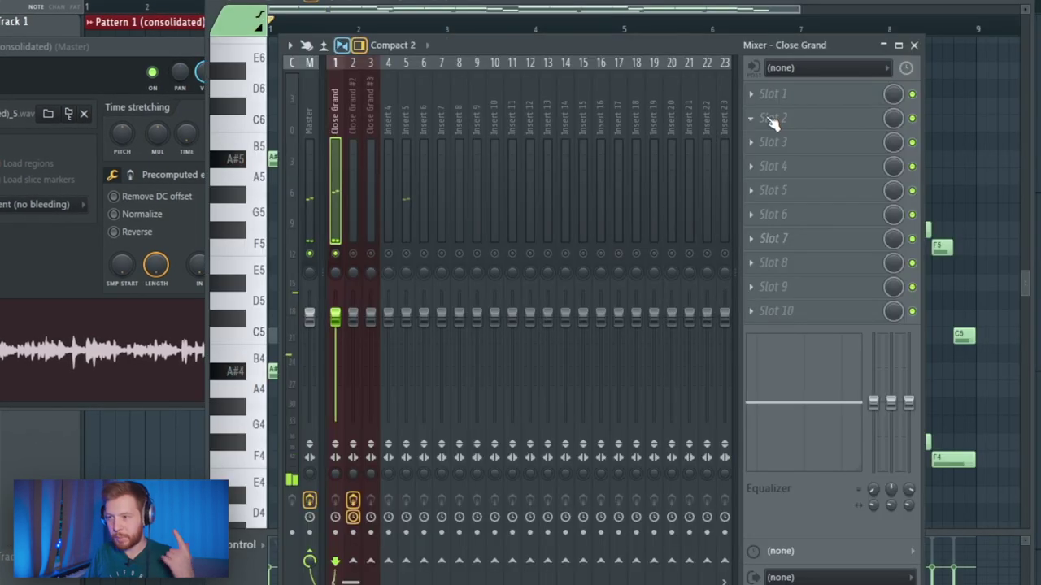
{"action": "left_click", "coordinate": [766, 118]}
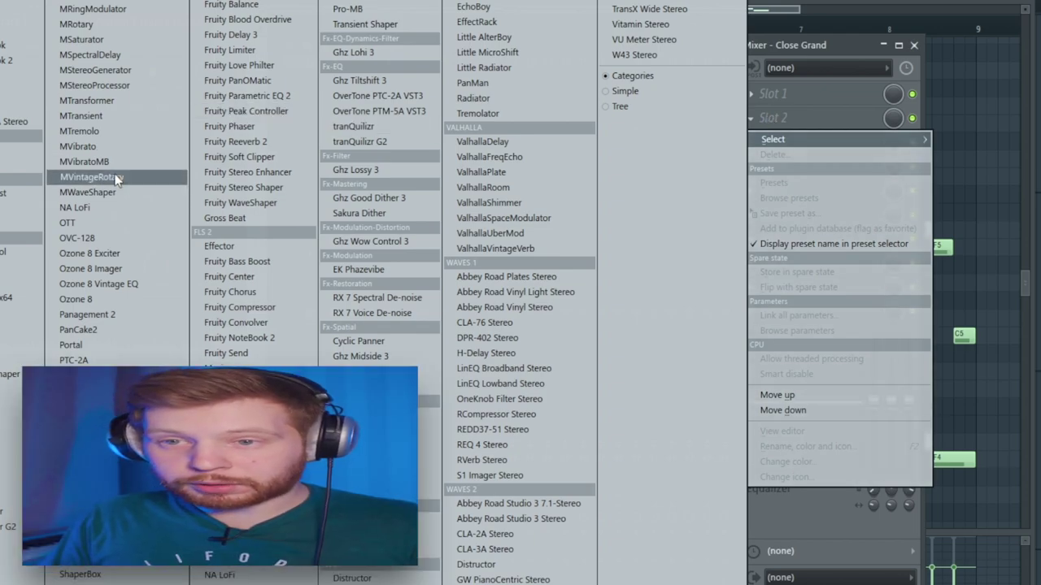
{"action": "left_click", "coordinate": [91, 177]}
{"action": "left_click", "coordinate": [993, 200]}
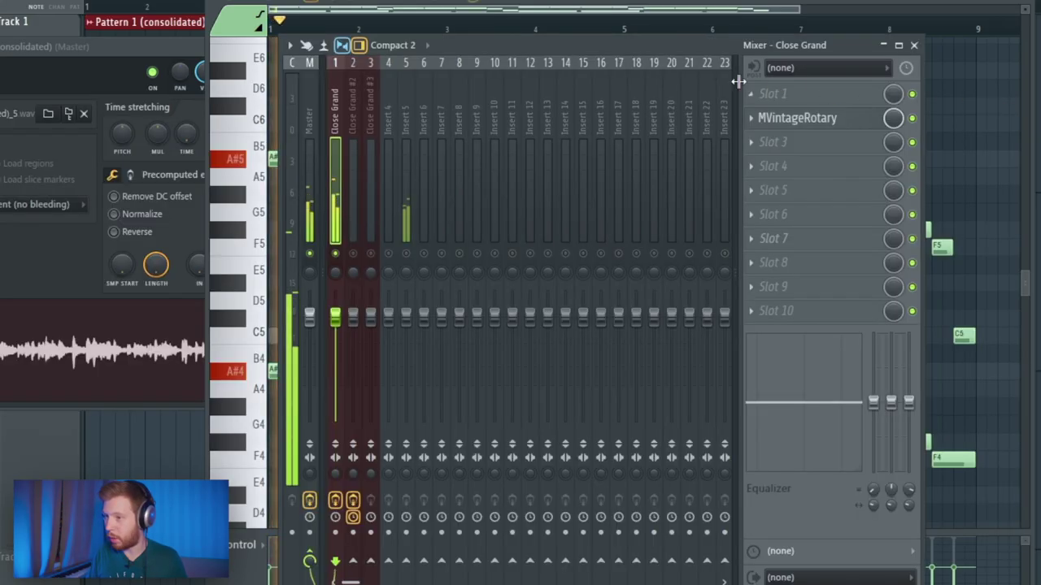
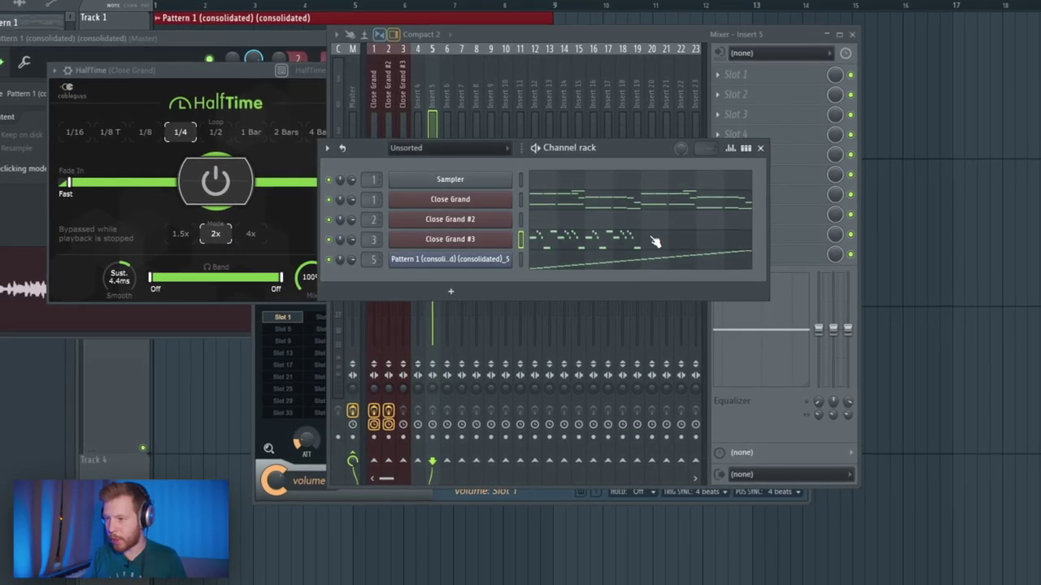
Add HalfTime to slot 3 of the Close Grand #3 mixer track and audition it
{"action": "left_click", "coordinate": [656, 239]}
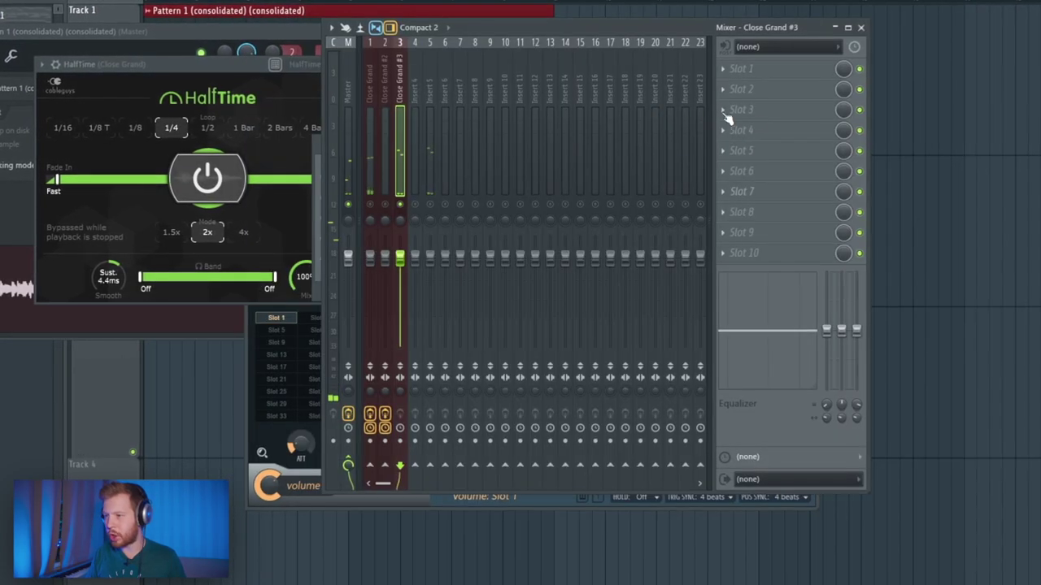
{"action": "left_click", "coordinate": [756, 108]}
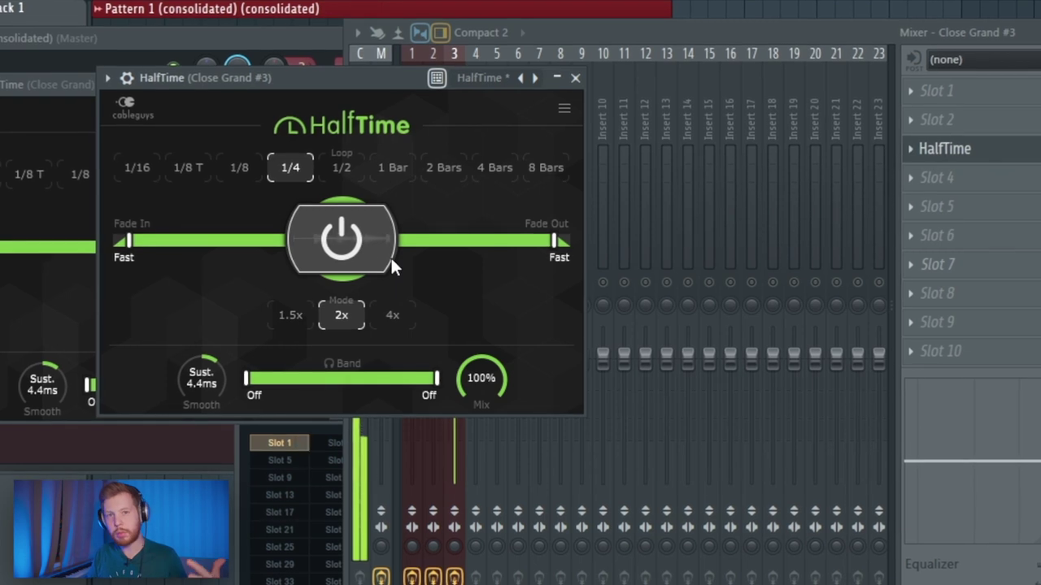
{"action": "key", "text": "space"}
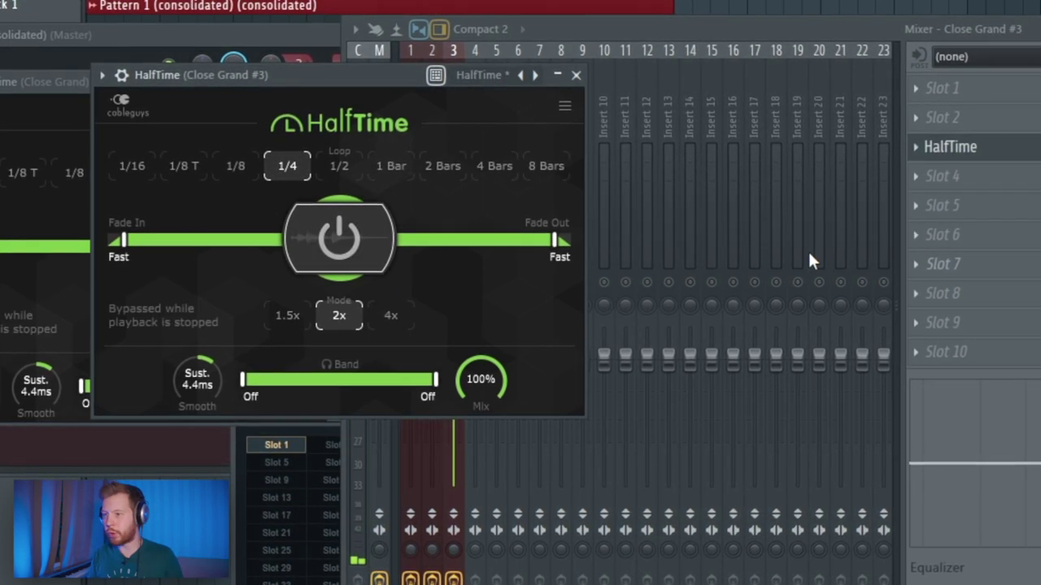
Add OTT to slot 2 of Close Grand #3 and set its depth to about 70%
{"action": "left_click", "coordinate": [958, 114]}
{"action": "key", "text": "o"}
{"action": "key", "text": "Return"}
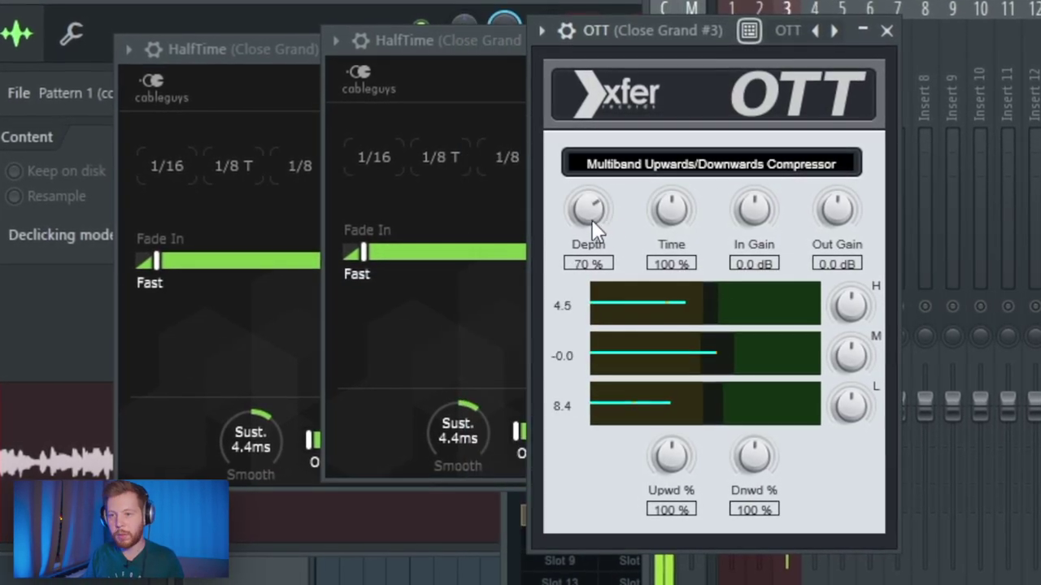
{"action": "left_click_drag", "start_coordinate": [592, 219], "coordinate": [595, 218]}
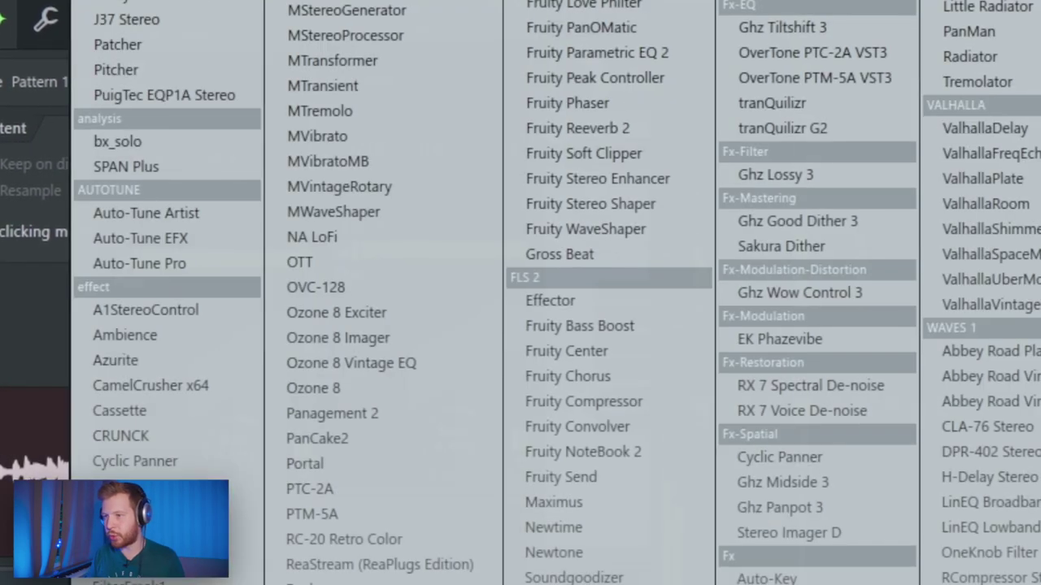
Add FabFilter Pro-Q 3 to the Close Grand #3 track with low and high cuts and a dip of about 2.3 dB near 1.1 kHz
{"action": "left_click", "coordinate": [683, 123]}
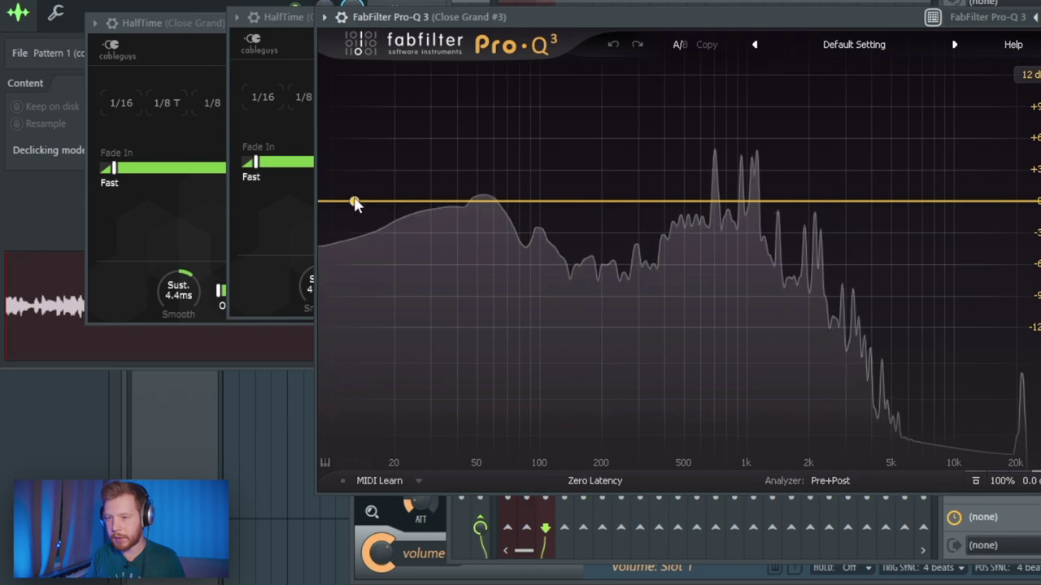
{"action": "left_click_drag", "start_coordinate": [353, 203], "coordinate": [535, 213]}
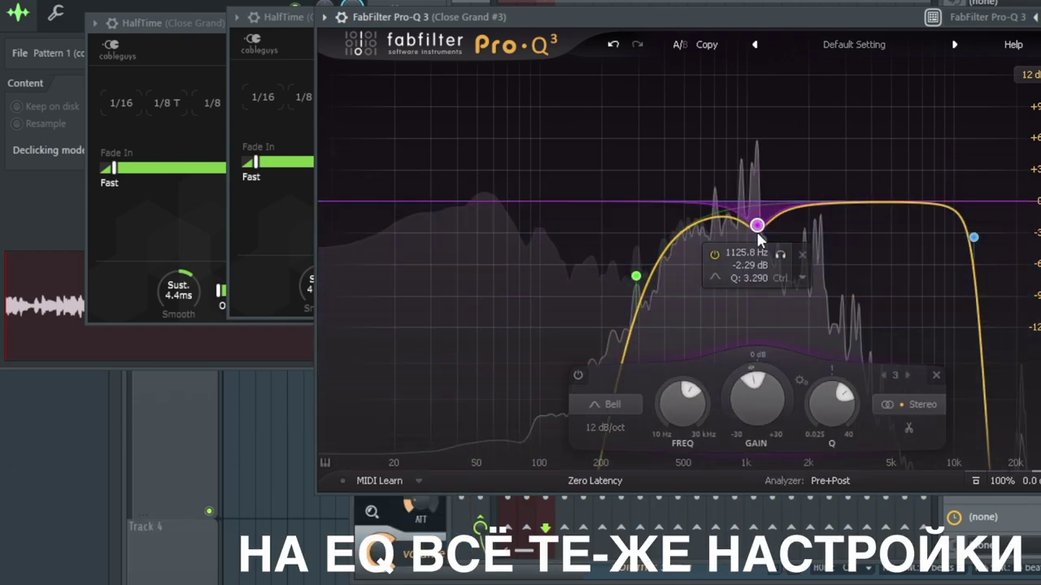
{"action": "left_click_drag", "start_coordinate": [386, 204], "coordinate": [591, 208]}
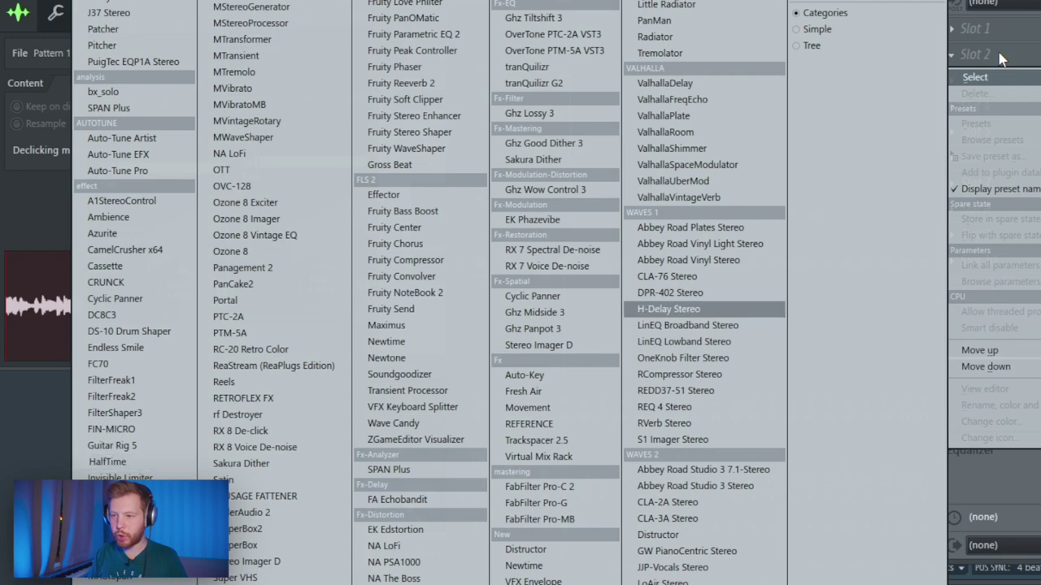
Add H-Delay Stereo to slot 2 of Insert 4, load its Ping Pong preset and sync the delay to the host tempo
{"action": "left_click", "coordinate": [669, 309]}
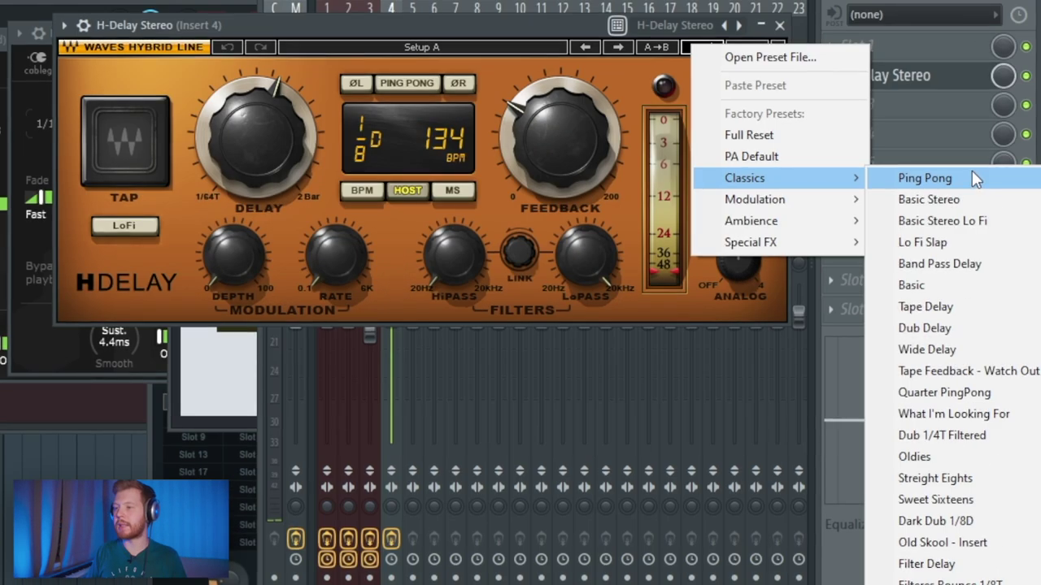
{"action": "left_click", "coordinate": [971, 170]}
{"action": "left_click", "coordinate": [381, 197]}
{"action": "left_click", "coordinate": [412, 193]}
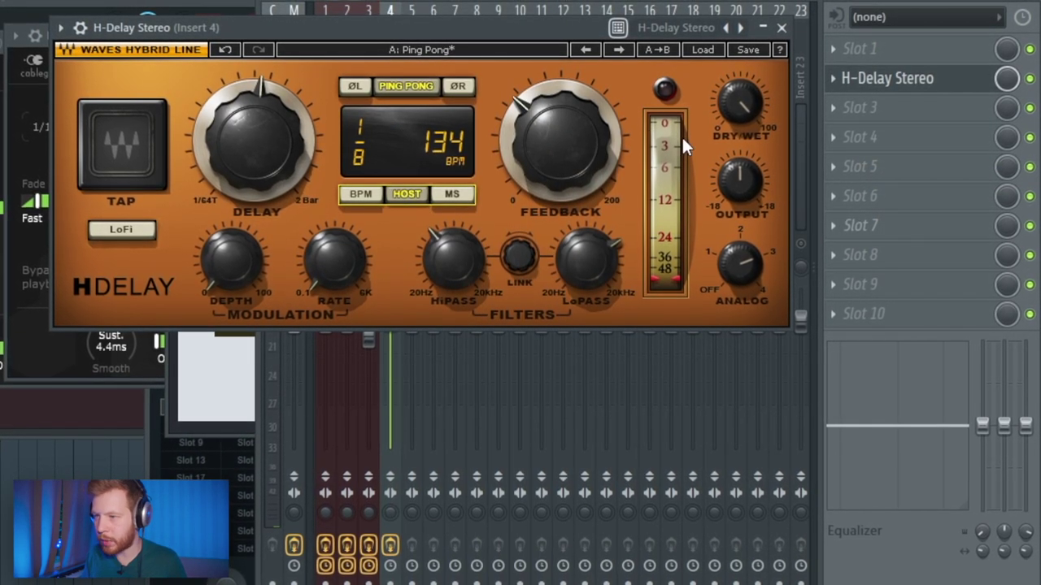
Set H-Delay's feedback to 0, raise its high-pass filter, switch analog off and adjust the dry/wet balance
{"action": "left_click_drag", "start_coordinate": [562, 118], "coordinate": [562, 191]}
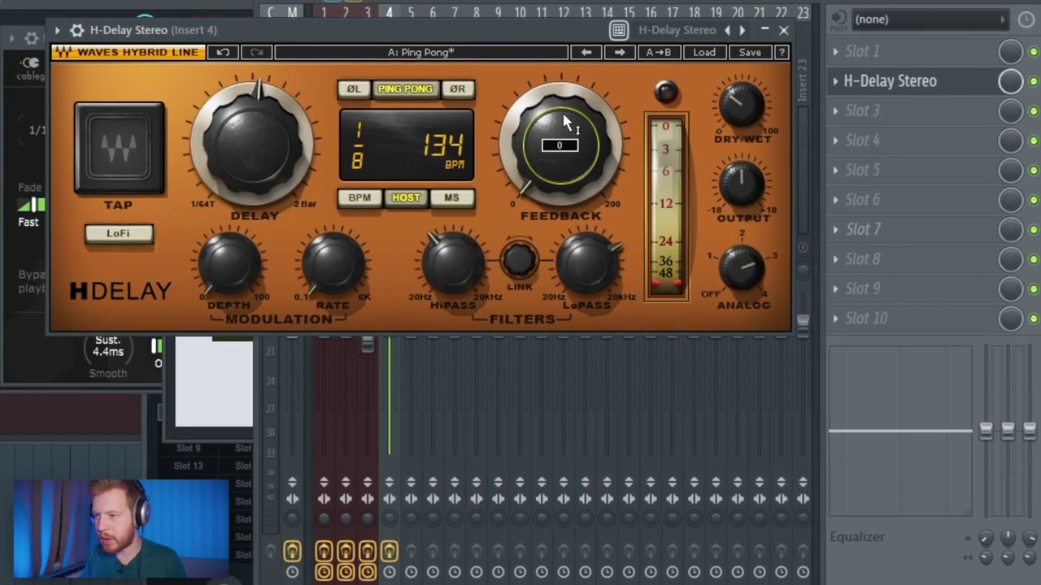
{"action": "left_click_drag", "start_coordinate": [465, 260], "coordinate": [465, 203]}
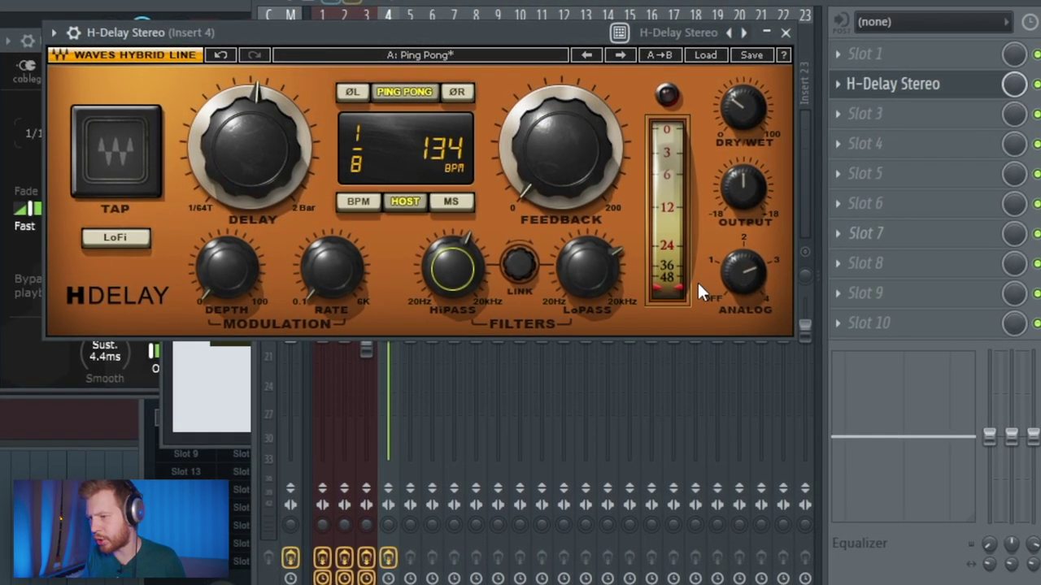
{"action": "left_click_drag", "start_coordinate": [540, 34], "coordinate": [581, 35]}
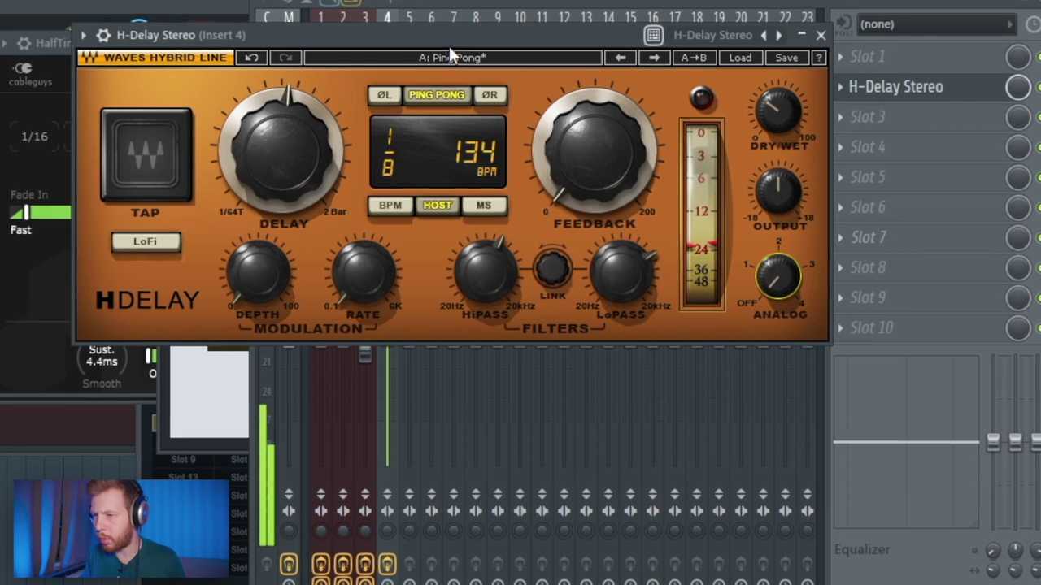
{"action": "left_click_drag", "start_coordinate": [453, 41], "coordinate": [469, 38]}
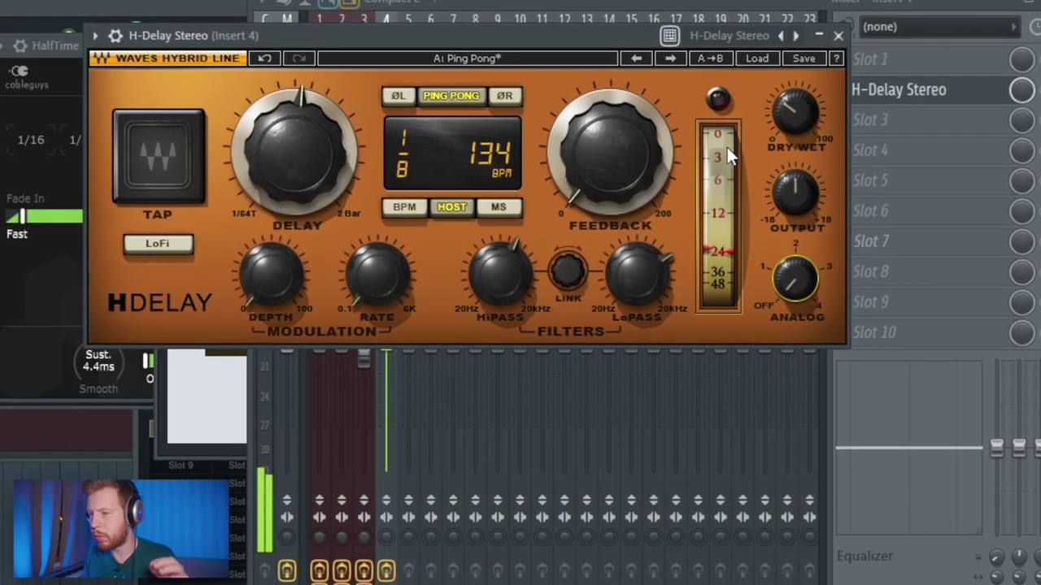
{"action": "left_click_drag", "start_coordinate": [789, 93], "coordinate": [789, 104]}
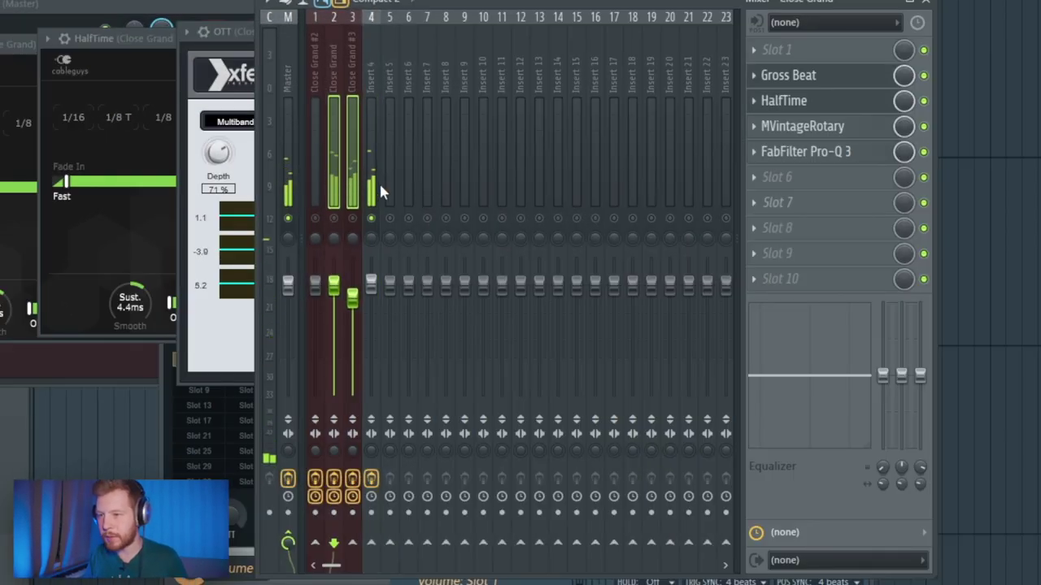
Route the piano tracks to Insert 6 and load J37 Stereo there in slot 2 with the Mastering Fat Tight And Open preset
{"action": "left_click", "coordinate": [338, 90]}
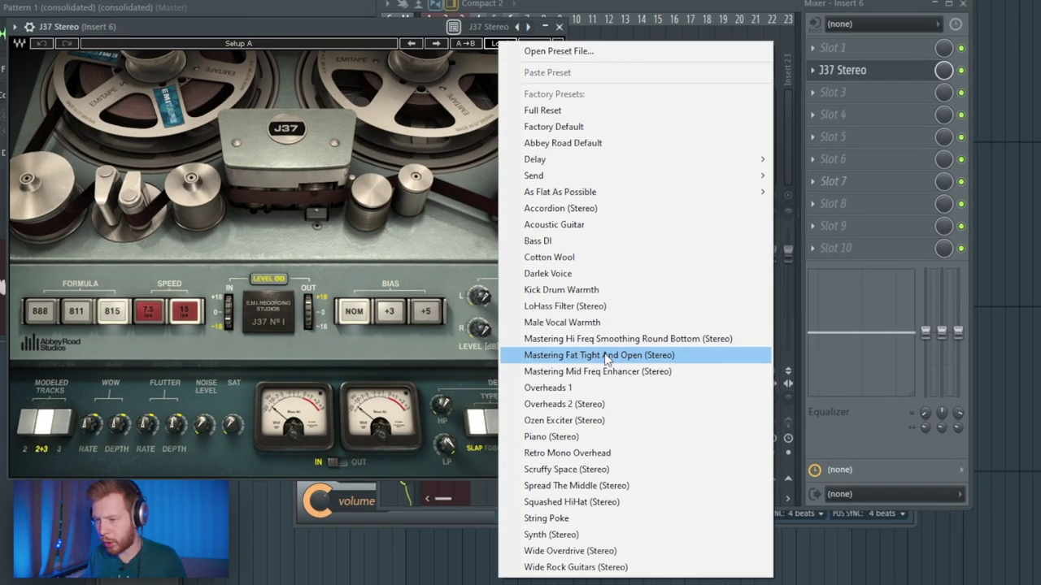
{"action": "left_click", "coordinate": [605, 355]}
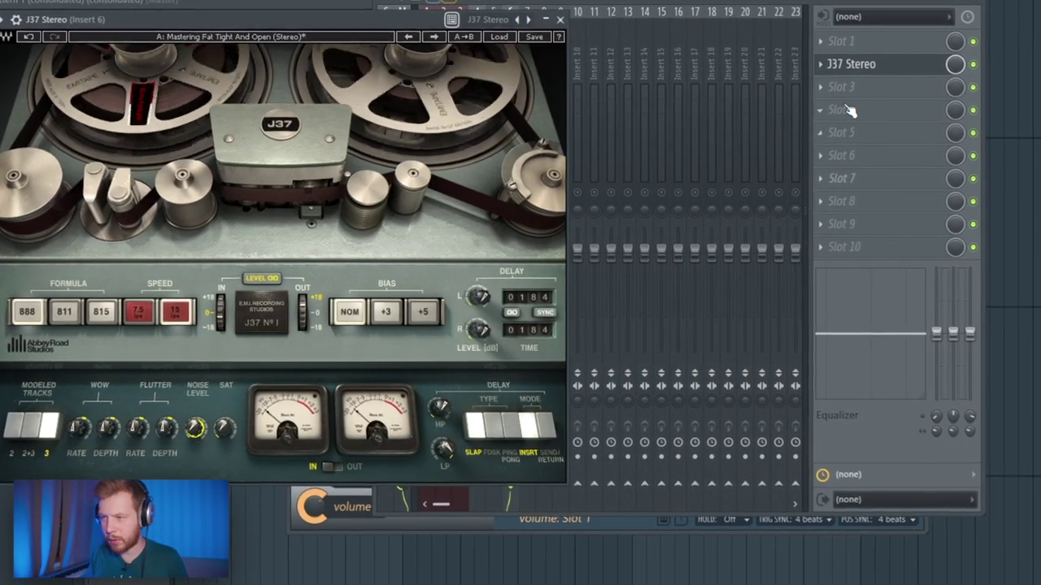
Add Center Stereo to slot 3 of Insert 6, set its punch to 0.0 and lower the center level slightly
{"action": "left_click", "coordinate": [846, 86]}
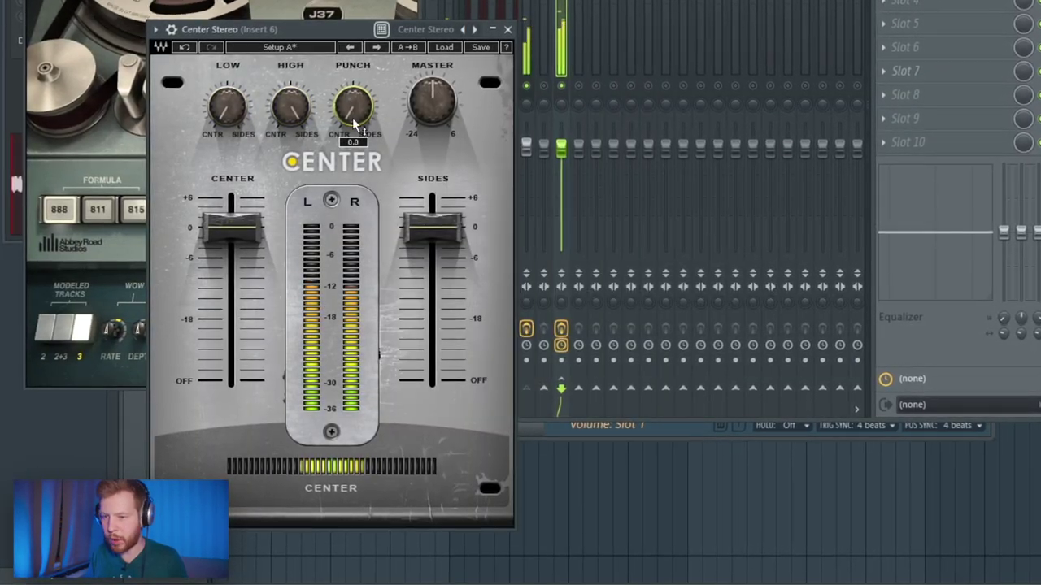
{"action": "left_click_drag", "start_coordinate": [238, 233], "coordinate": [237, 245]}
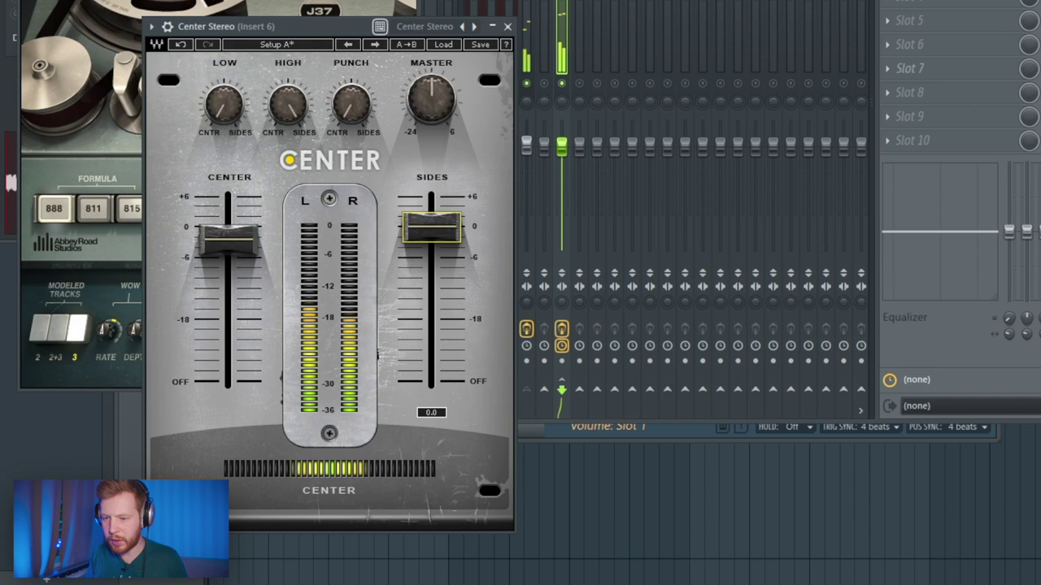
{"action": "mouse_move", "coordinate": [433, 228]}
{"action": "left_mouse_down"}
{"action": "mouse_move", "coordinate": [434, 200]}
{"action": "mouse_move", "coordinate": [451, 240]}
{"action": "mouse_move", "coordinate": [451, 229]}
{"action": "left_mouse_up"}
{"action": "left_click_drag", "start_coordinate": [226, 239], "coordinate": [226, 232]}
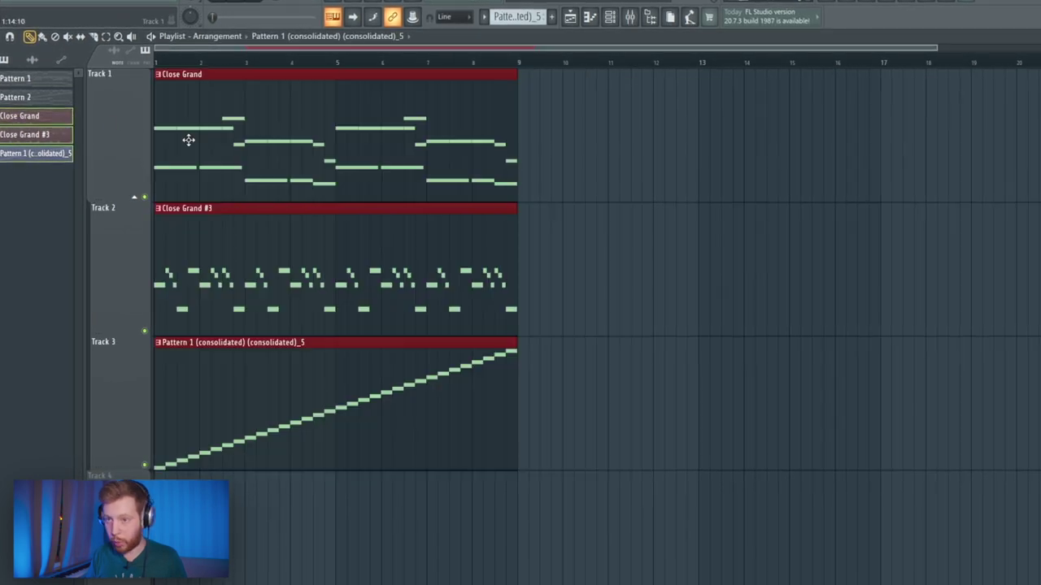
Move the Close Grand #3 clip to bar 17 and duplicate the Close Grand and sliced pattern clips to bar 9
{"action": "left_click", "coordinate": [186, 139]}
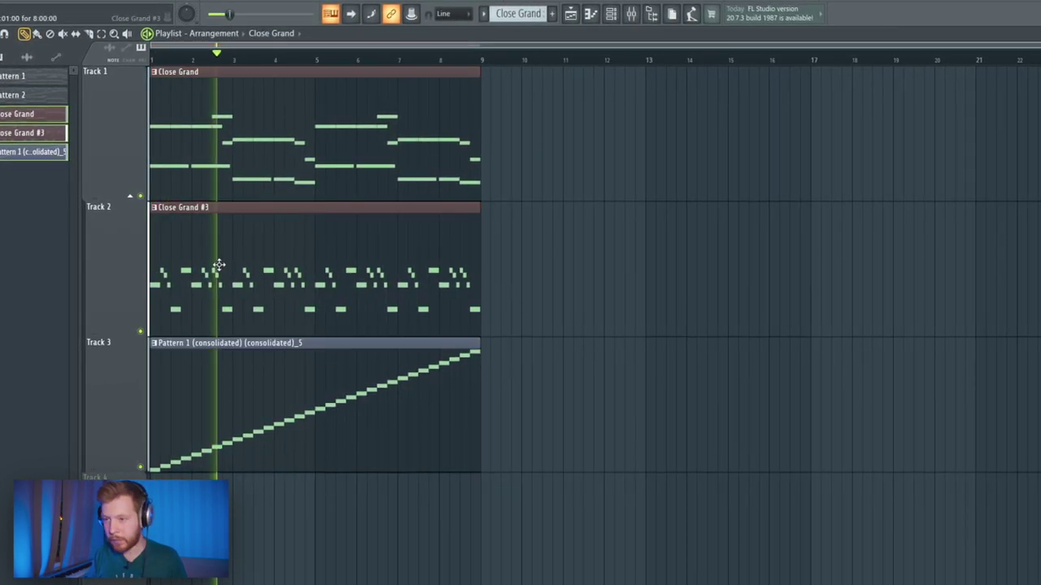
{"action": "left_click_drag", "start_coordinate": [218, 265], "coordinate": [787, 265]}
{"action": "left_click_drag", "start_coordinate": [556, 521], "coordinate": [313, 166]}
{"action": "left_click_drag", "start_coordinate": [313, 167], "coordinate": [645, 165]}
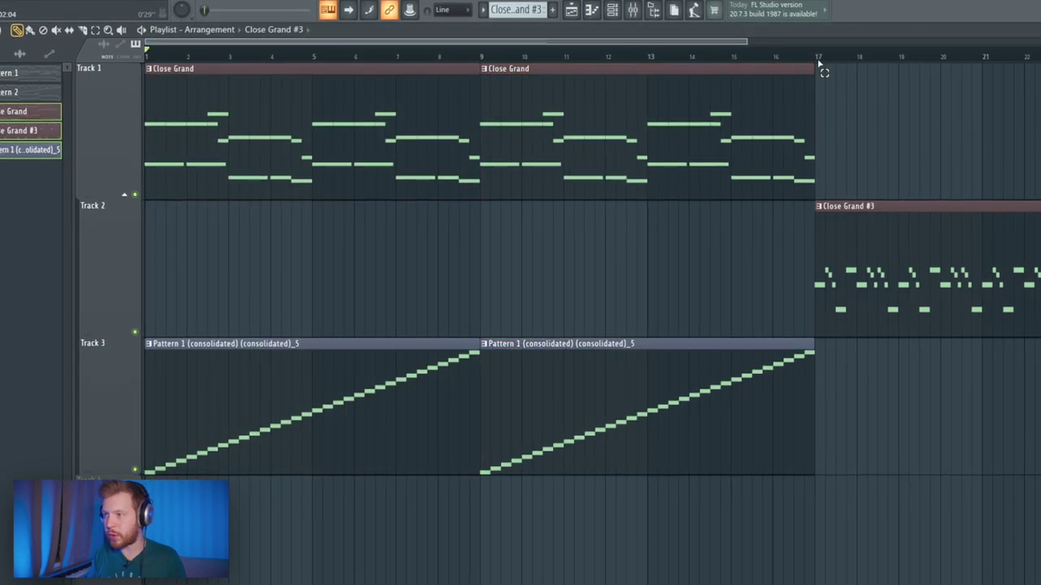
{"action": "left_click_drag", "start_coordinate": [818, 58], "coordinate": [147, 58]}
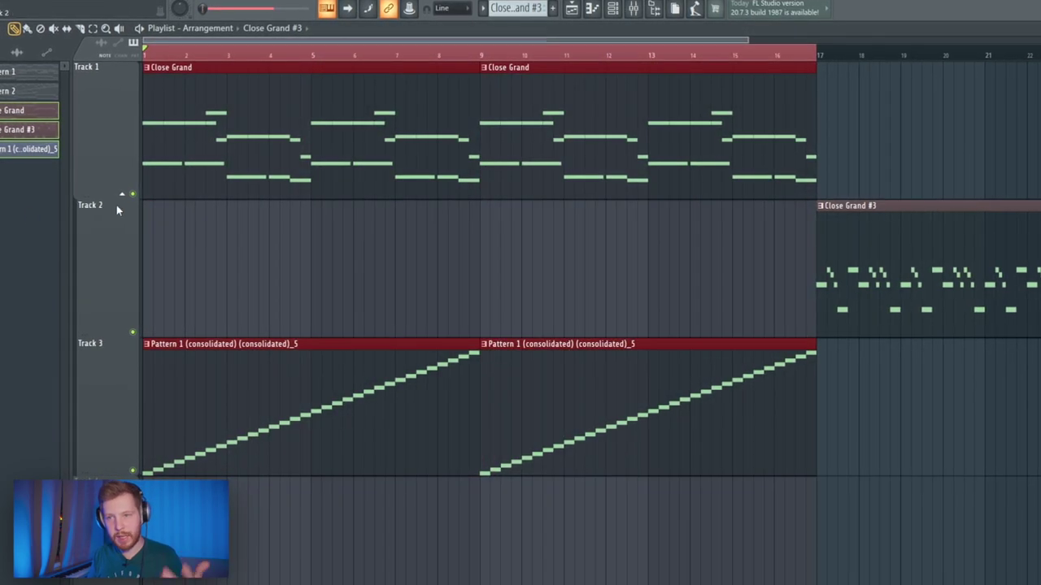
{"action": "left_click", "coordinate": [238, 245], "text": "ctrl"}
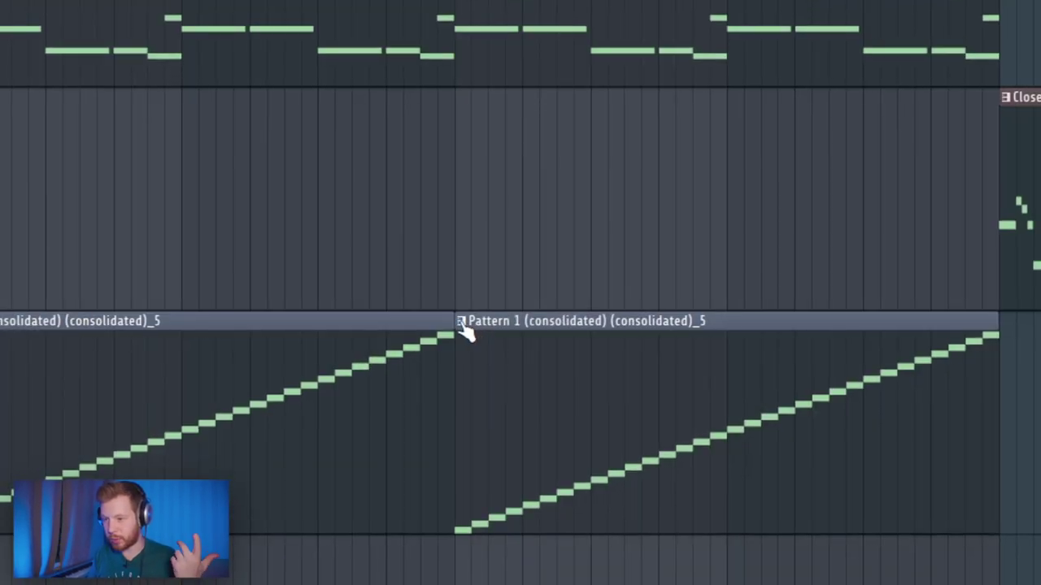
Make the sliced pattern clip at bar 9 unique and clone its Fruity Slicer channel
{"action": "right_click", "coordinate": [484, 351]}
{"action": "left_click", "coordinate": [512, 453]}
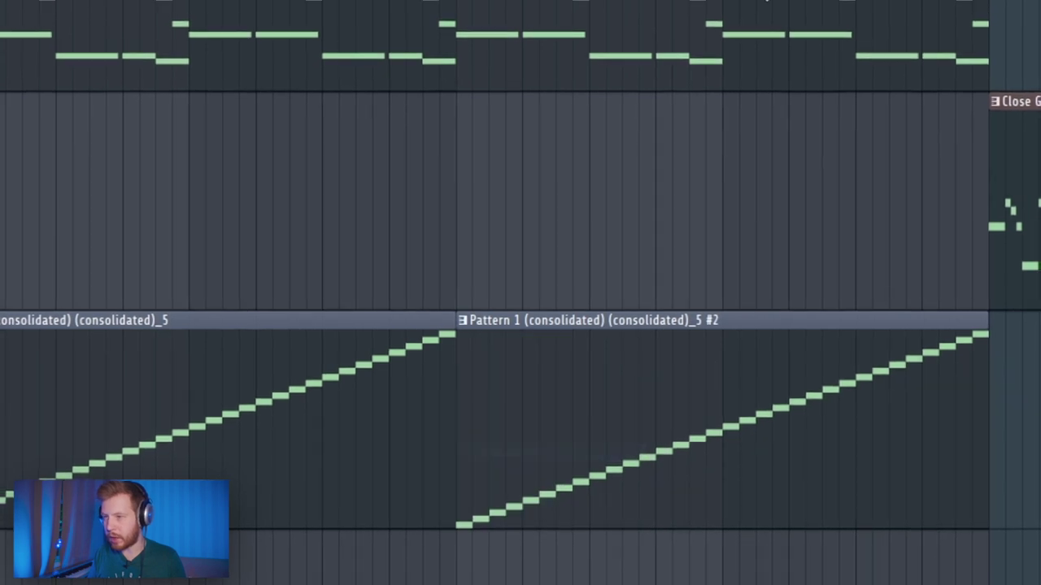
{"action": "key", "text": "F6"}
{"action": "right_click", "coordinate": [405, 243]}
{"action": "left_click", "coordinate": [507, 410]}
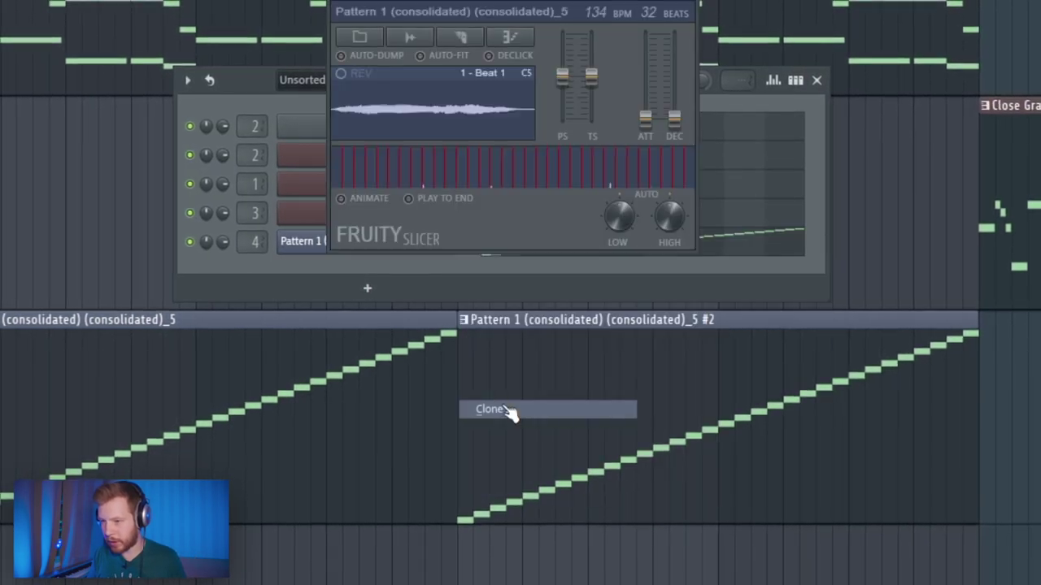
Lower the cloned slicer's pitch shift and move the notes from the original slicer channel into the clone
{"action": "left_click_drag", "start_coordinate": [562, 81], "coordinate": [563, 124]}
{"action": "key", "text": "F6"}
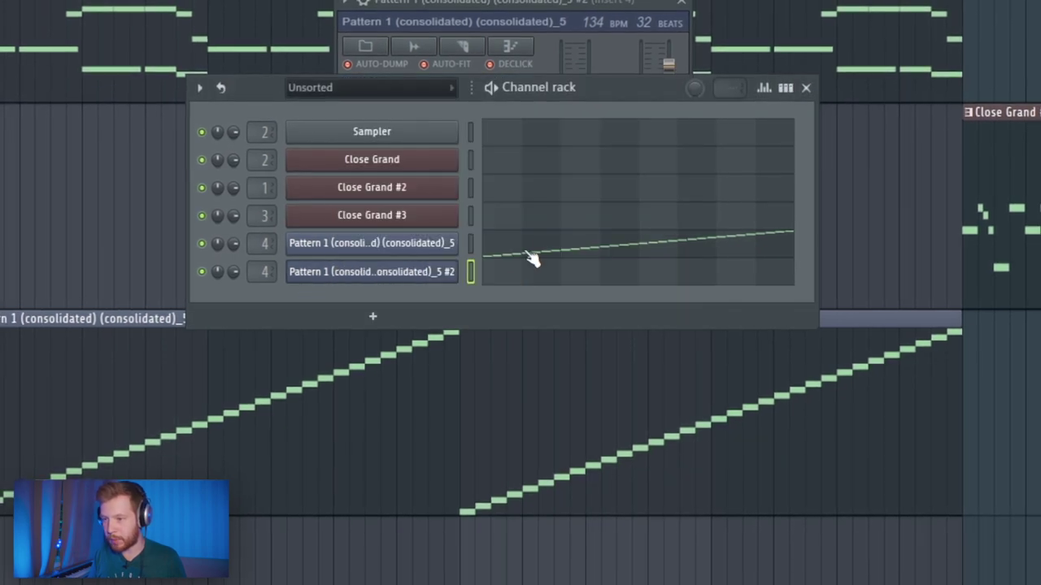
{"action": "left_click", "coordinate": [469, 244]}
{"action": "key", "text": "ctrl+x"}
{"action": "left_click", "coordinate": [470, 273]}
{"action": "key", "text": "ctrl+v"}
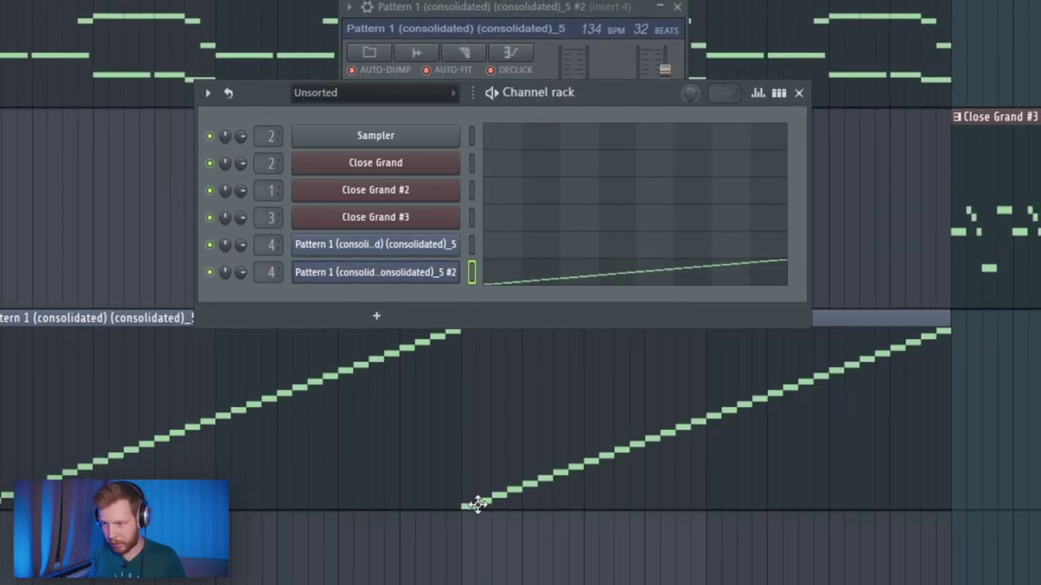
{"action": "key", "text": "F6"}
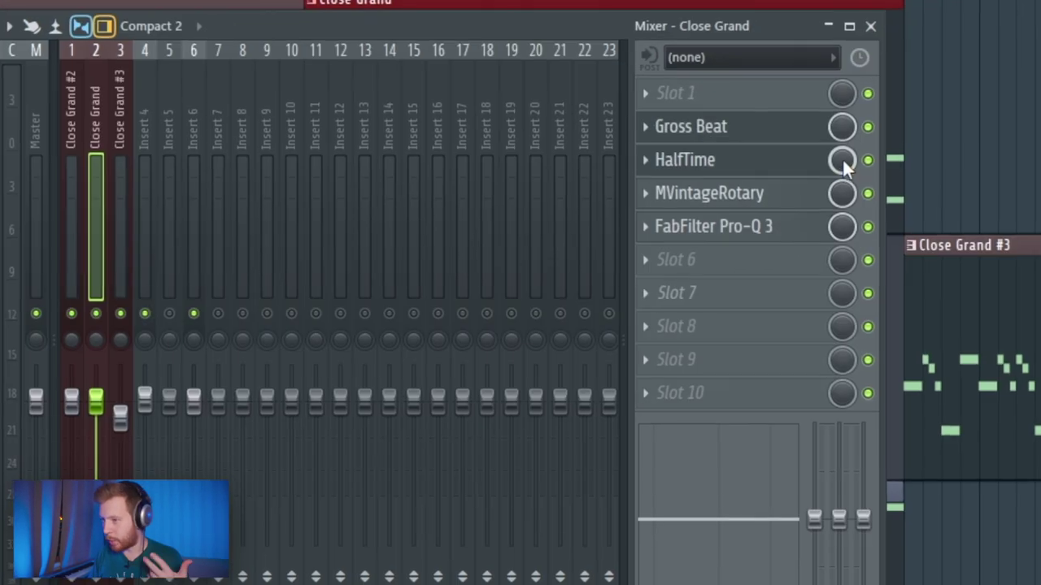
Automate HalfTime's mix level on the Close Grand track, dropping from full to zero at bar 9, and repeat the arrangement from bar 17
{"action": "right_click", "coordinate": [846, 158]}
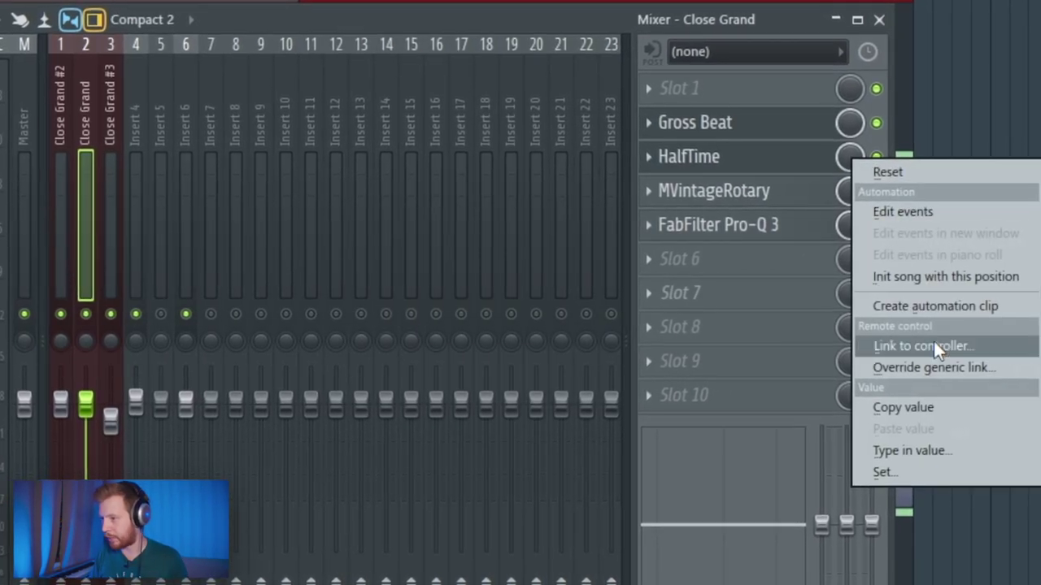
{"action": "left_click", "coordinate": [932, 306]}
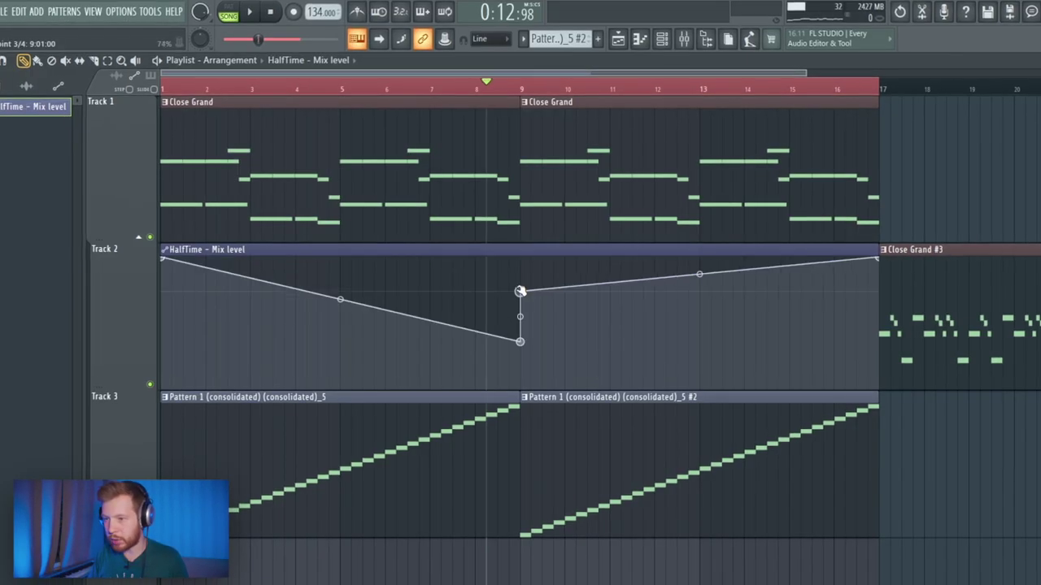
{"action": "left_click_drag", "start_coordinate": [520, 341], "coordinate": [520, 287]}
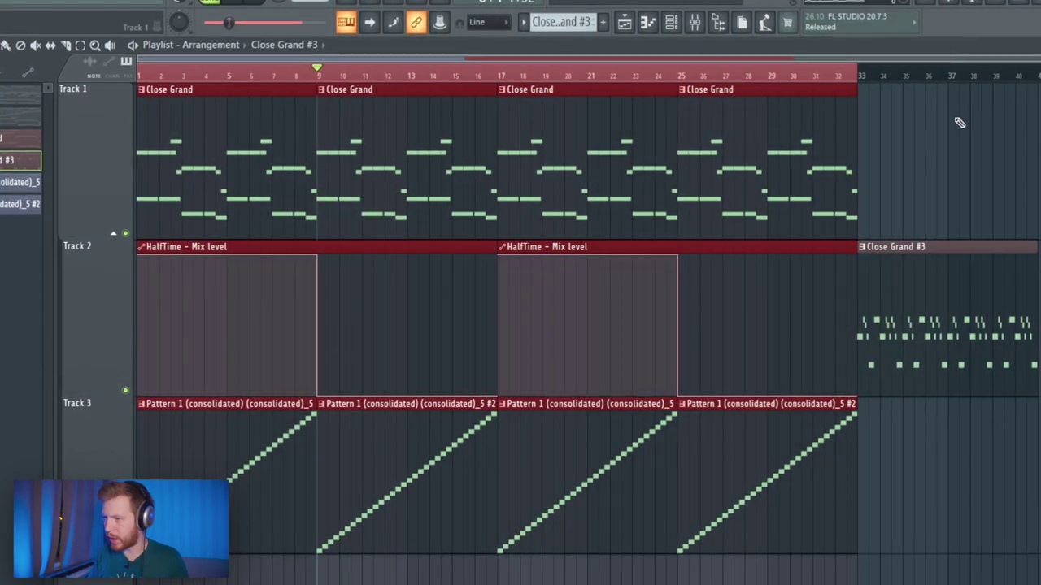
Move the Close Grand #3 clip to Track 4 within bars 17 to 21 and cut it into two short fragments at bars 18 and 20
{"action": "left_click_drag", "start_coordinate": [943, 420], "coordinate": [555, 584]}
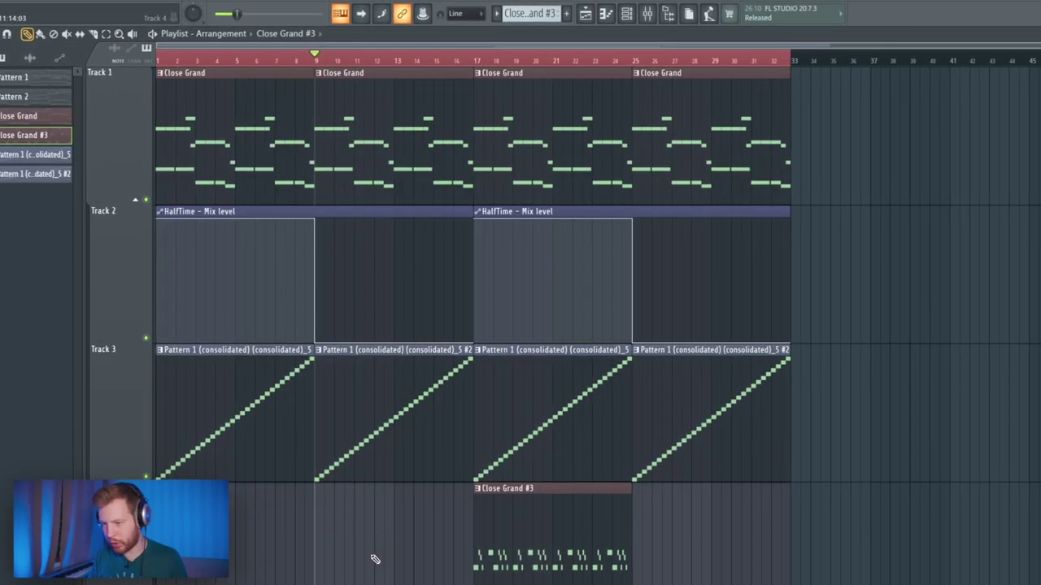
{"action": "scroll", "coordinate": [489, 551], "scroll_direction": "up", "scroll_amount": 5}
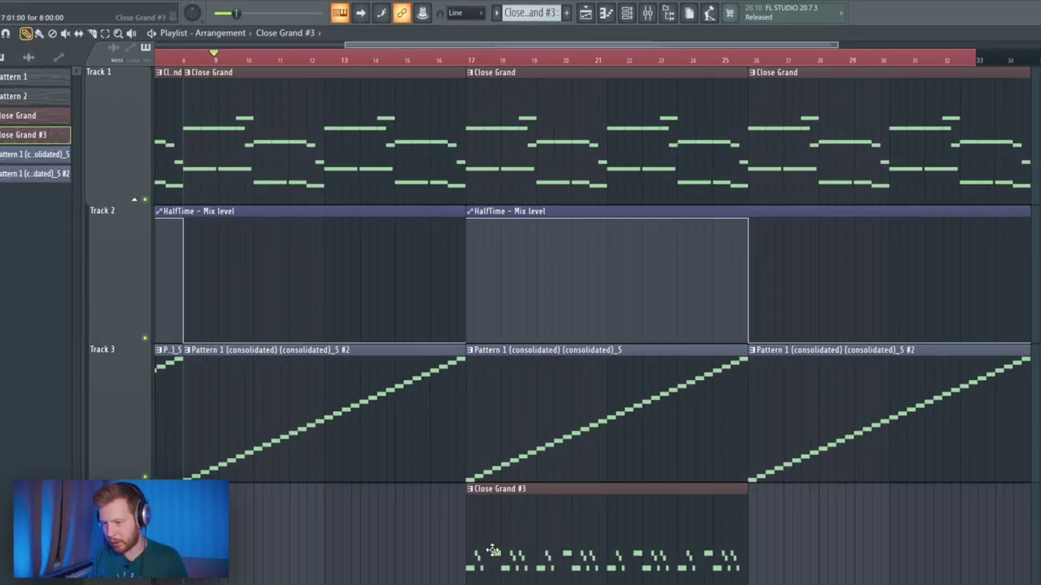
{"action": "left_click_drag", "start_coordinate": [498, 549], "coordinate": [578, 574]}
{"action": "scroll", "coordinate": [353, 571], "scroll_direction": "down", "scroll_amount": 4}
{"action": "scroll", "coordinate": [353, 570], "scroll_direction": "up", "scroll_amount": 5}
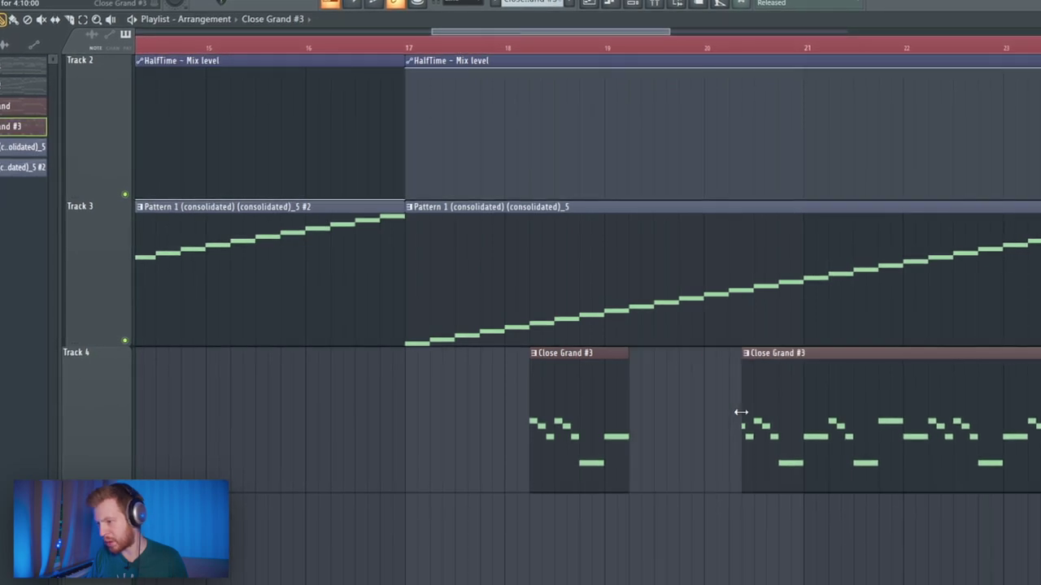
{"action": "scroll", "coordinate": [731, 415], "scroll_direction": "down", "scroll_amount": 3}
{"action": "left_click_drag", "start_coordinate": [974, 443], "coordinate": [737, 449]}
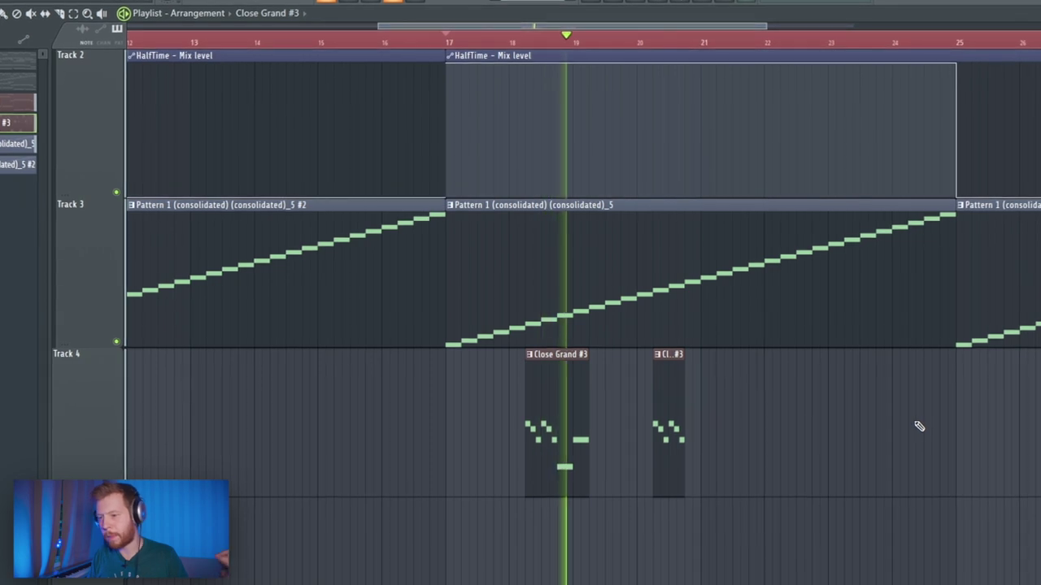
Duplicate the four-bar Close Grand #3 phrase from bars 17 to 21 on Track 4 twice
{"action": "key", "text": "F9"}
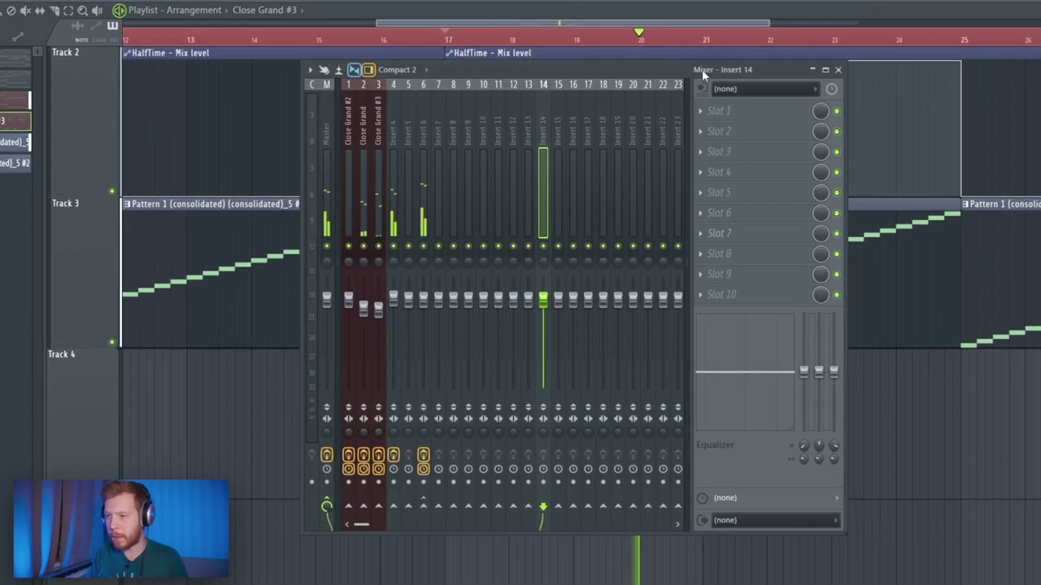
{"action": "key", "text": "F9"}
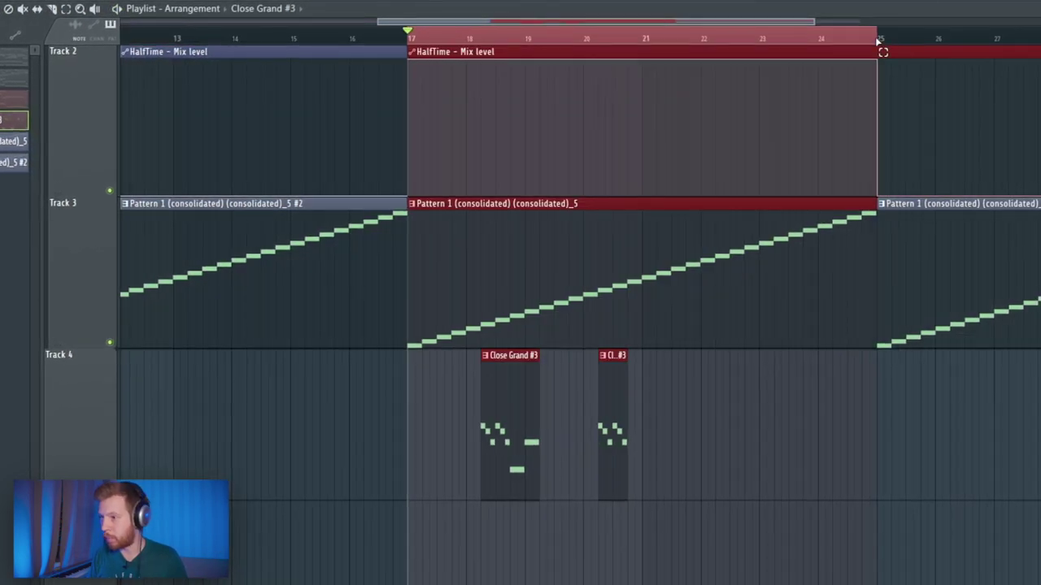
{"action": "left_click_drag", "start_coordinate": [878, 41], "coordinate": [641, 41]}
{"action": "left_click_drag", "start_coordinate": [850, 366], "coordinate": [406, 448]}
{"action": "key", "text": "ctrl+b"}
{"action": "key", "text": "ctrl+b"}
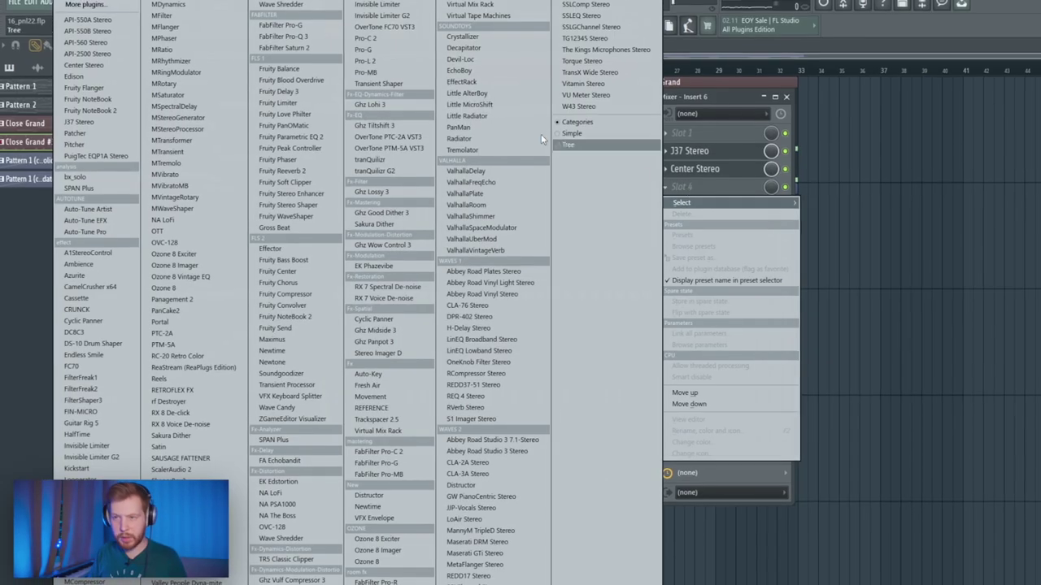
Add FabFilter Pro-Q 3 in slot 4 of Insert 6 and shape its EQ with a dip of about 1.8 dB near 438 Hz
{"action": "left_click", "coordinate": [329, 36]}
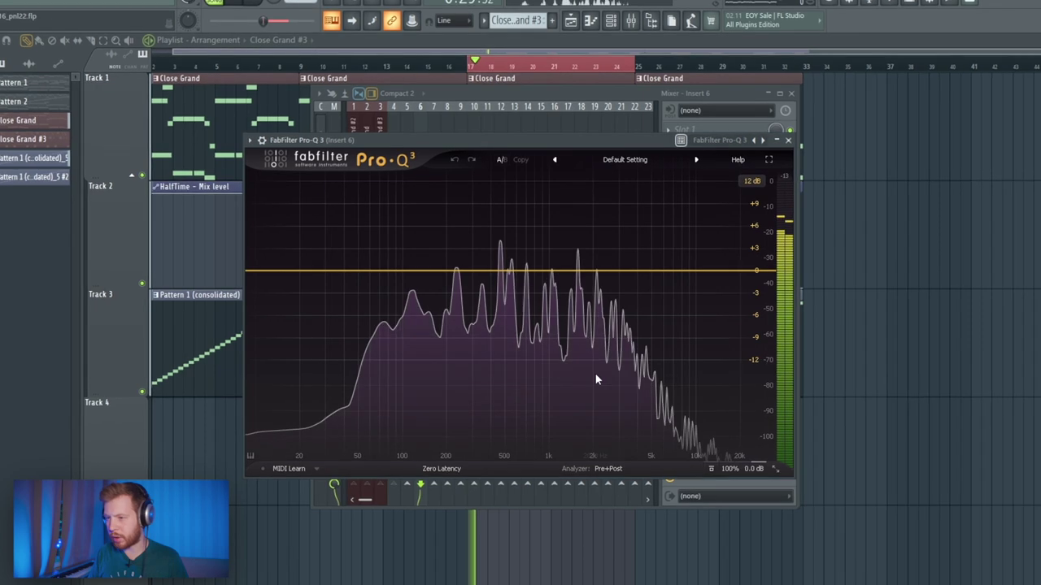
{"action": "left_click_drag", "start_coordinate": [491, 275], "coordinate": [495, 284]}
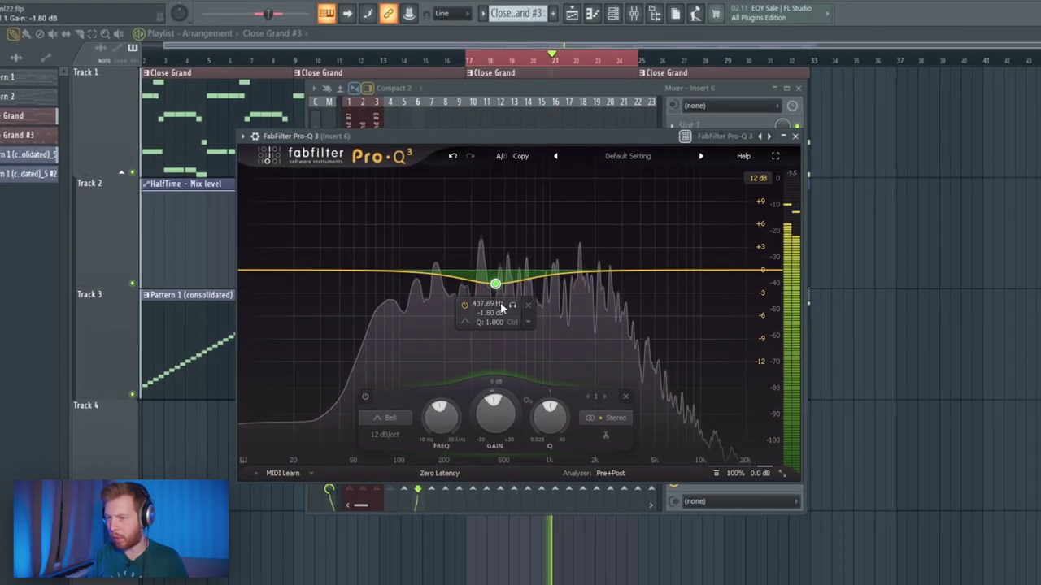
{"action": "right_click", "coordinate": [496, 284]}
{"action": "mouse_move", "coordinate": [536, 364]}
{"action": "left_click", "coordinate": [637, 418]}
{"action": "left_click_drag", "start_coordinate": [556, 271], "coordinate": [557, 288]}
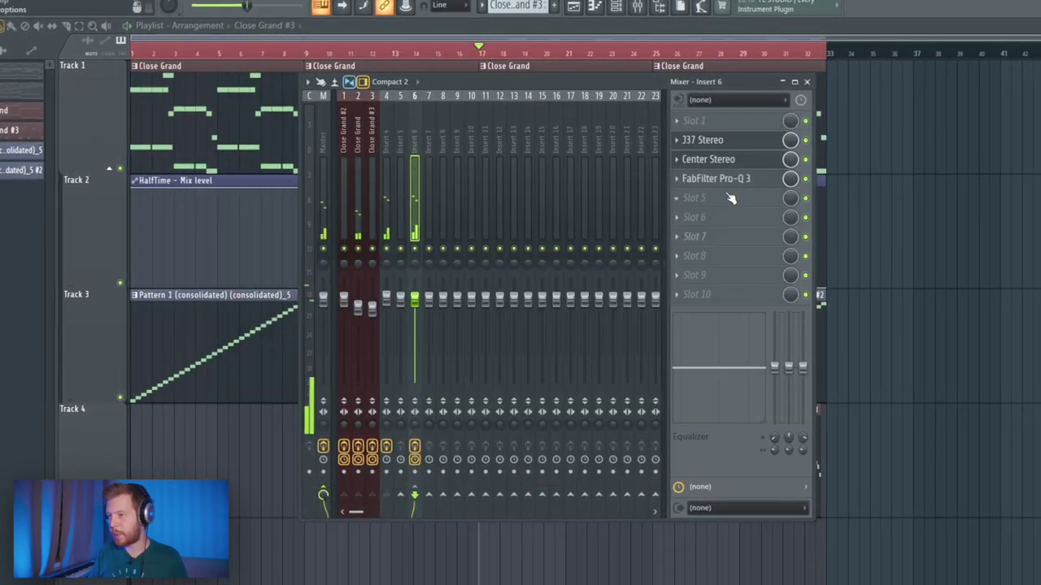
Add Fruity Limiter in slot 5 of Insert 6 and adjust its loudness settings
{"action": "left_click", "coordinate": [731, 198]}
{"action": "mouse_move", "coordinate": [700, 203]}
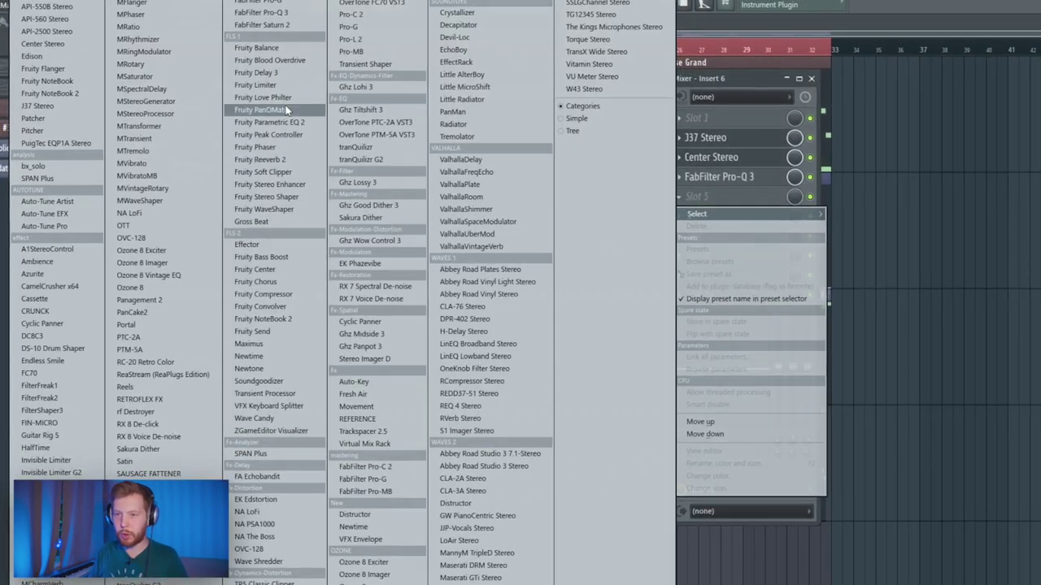
{"action": "left_click", "coordinate": [255, 84]}
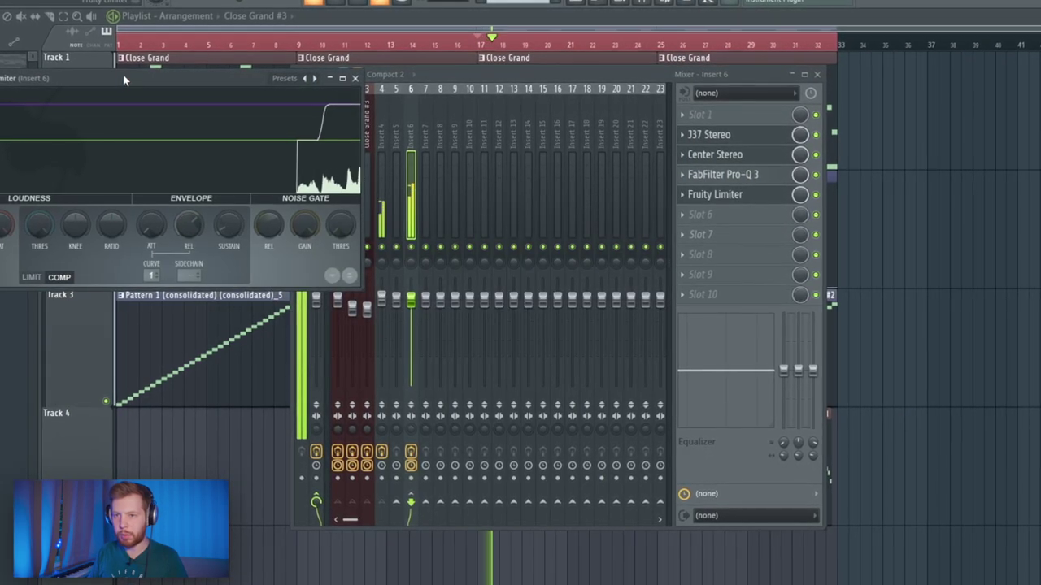
{"action": "left_click_drag", "start_coordinate": [125, 78], "coordinate": [393, 145]}
{"action": "left_click_drag", "start_coordinate": [248, 262], "coordinate": [248, 239]}
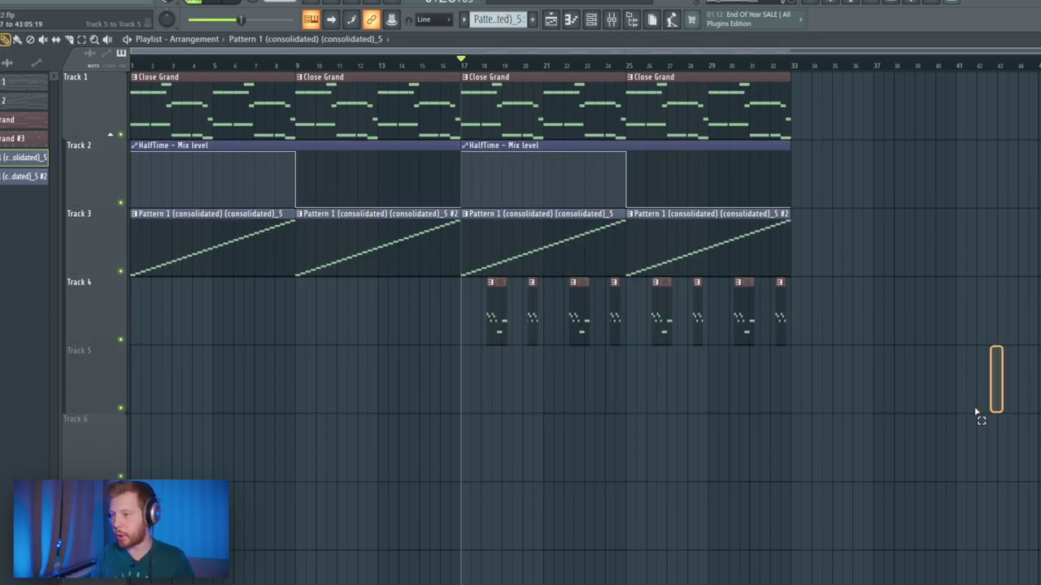
Select all playlist clips across bars 1 to 33 and consolidate them into a single audio clip
{"action": "left_click_drag", "start_coordinate": [975, 412], "coordinate": [131, 74]}
{"action": "key", "text": "ctrl+r"}
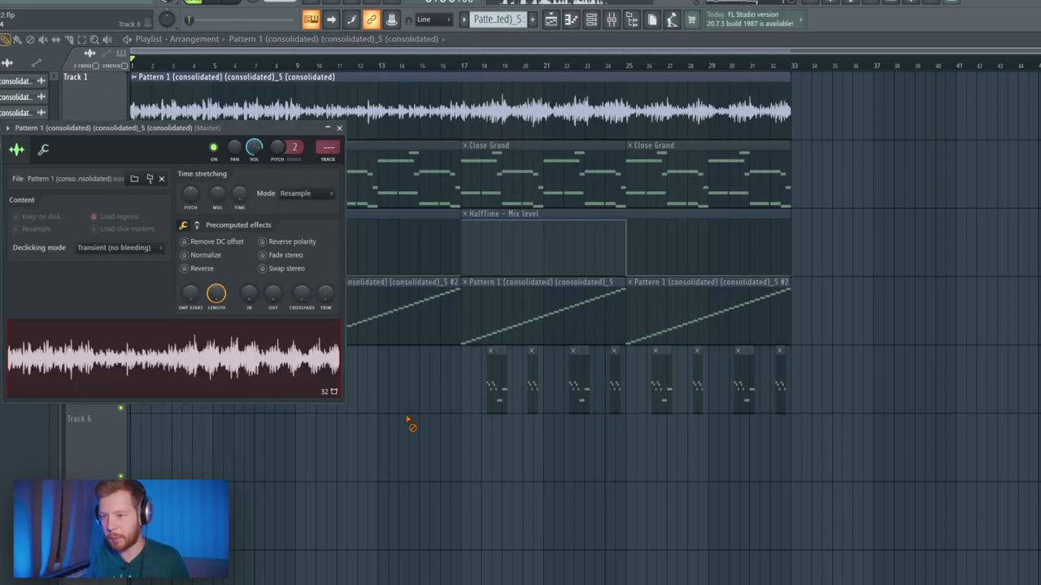
{"action": "key", "text": "Escape"}
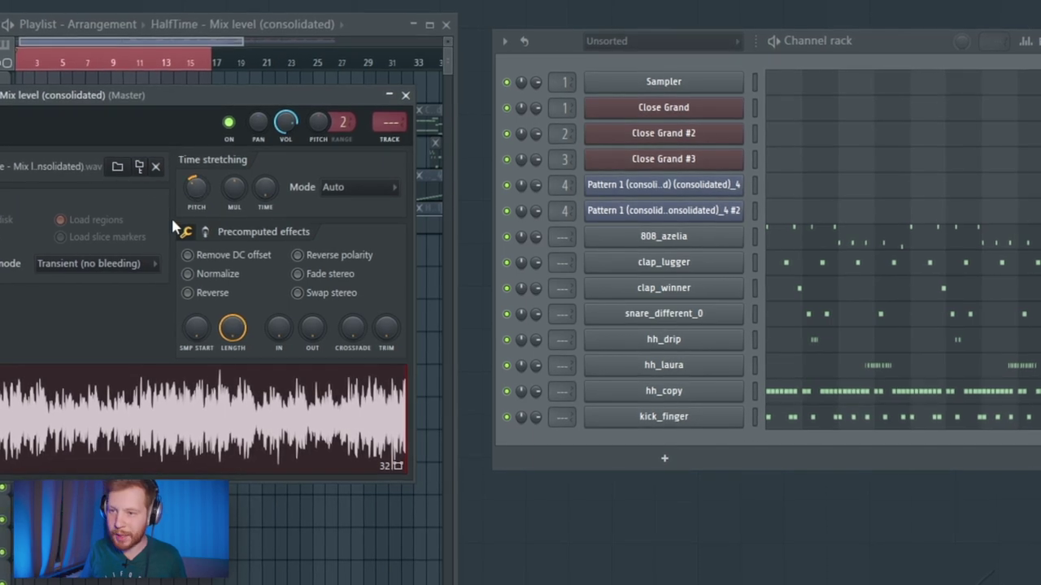
Examine the 808_azelia note pattern in the piano roll
{"action": "left_click", "coordinate": [835, 244]}
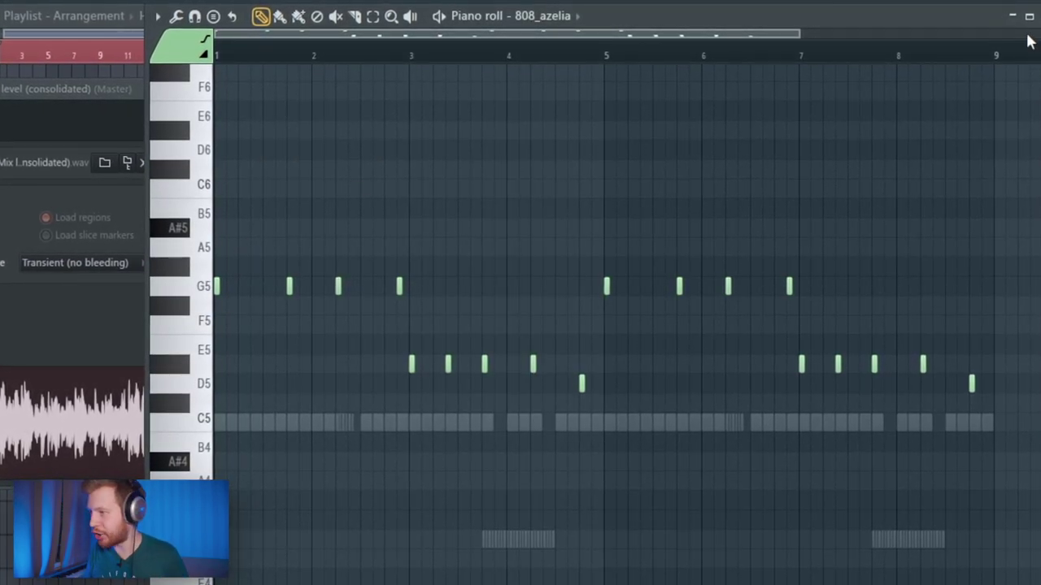
{"action": "left_click", "coordinate": [1039, 16]}
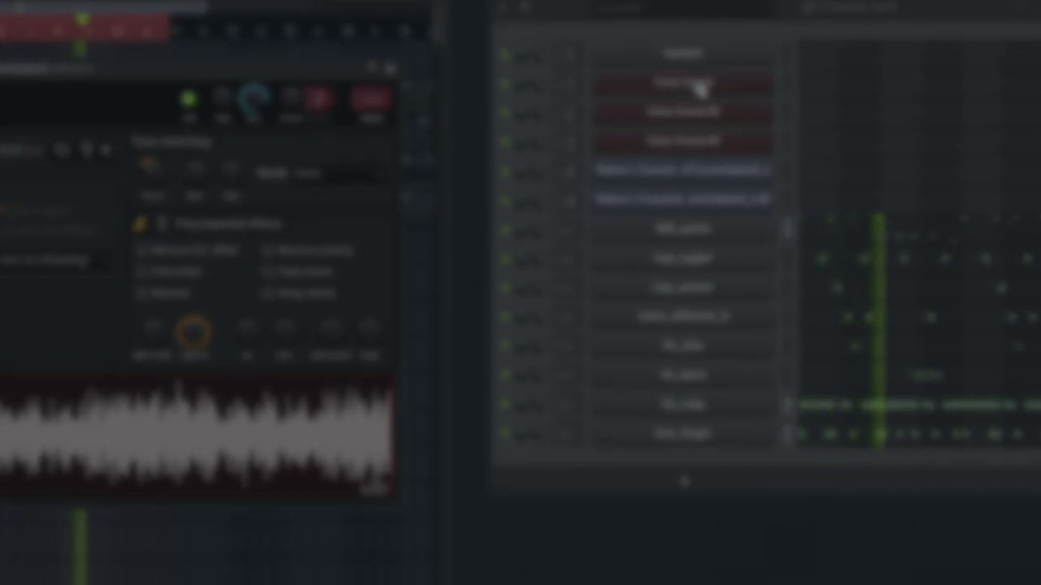
{"action": "left_click_drag", "start_coordinate": [422, 27], "coordinate": [342, 57]}
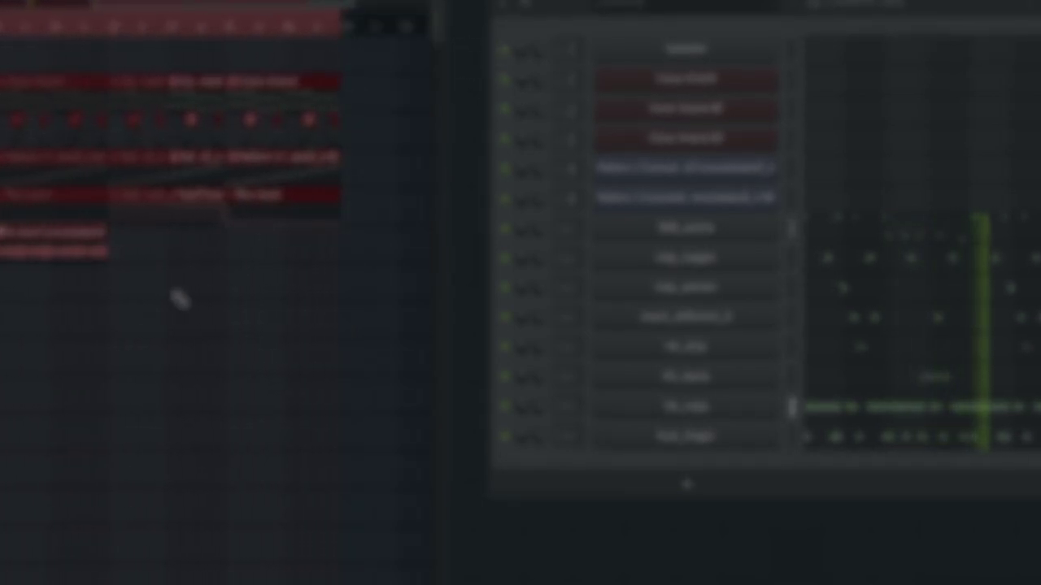
{"action": "scroll", "coordinate": [182, 299], "scroll_direction": "down", "scroll_amount": 3}
{"action": "scroll", "coordinate": [181, 298], "scroll_direction": "up", "scroll_amount": 2}
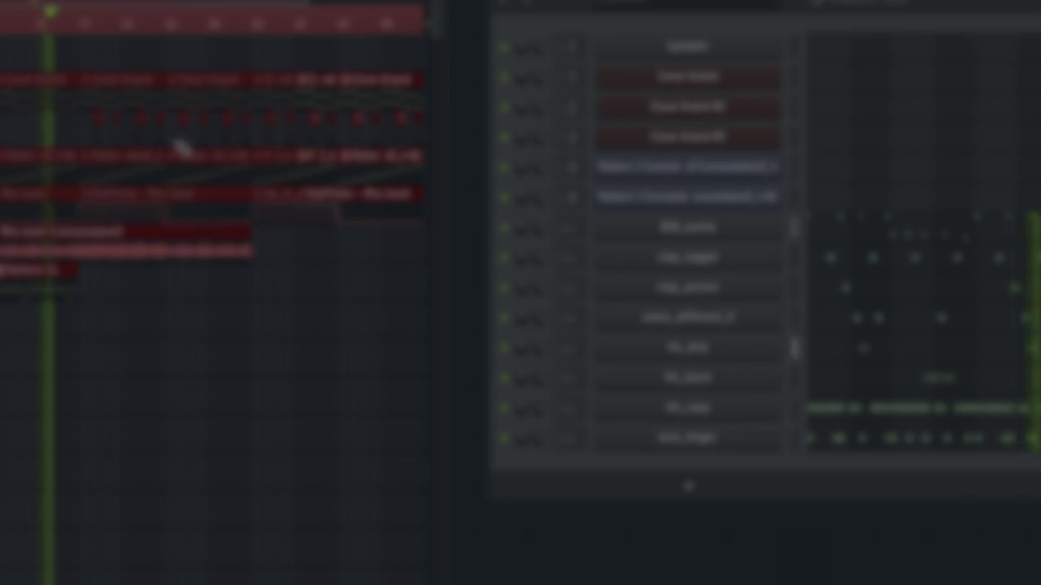